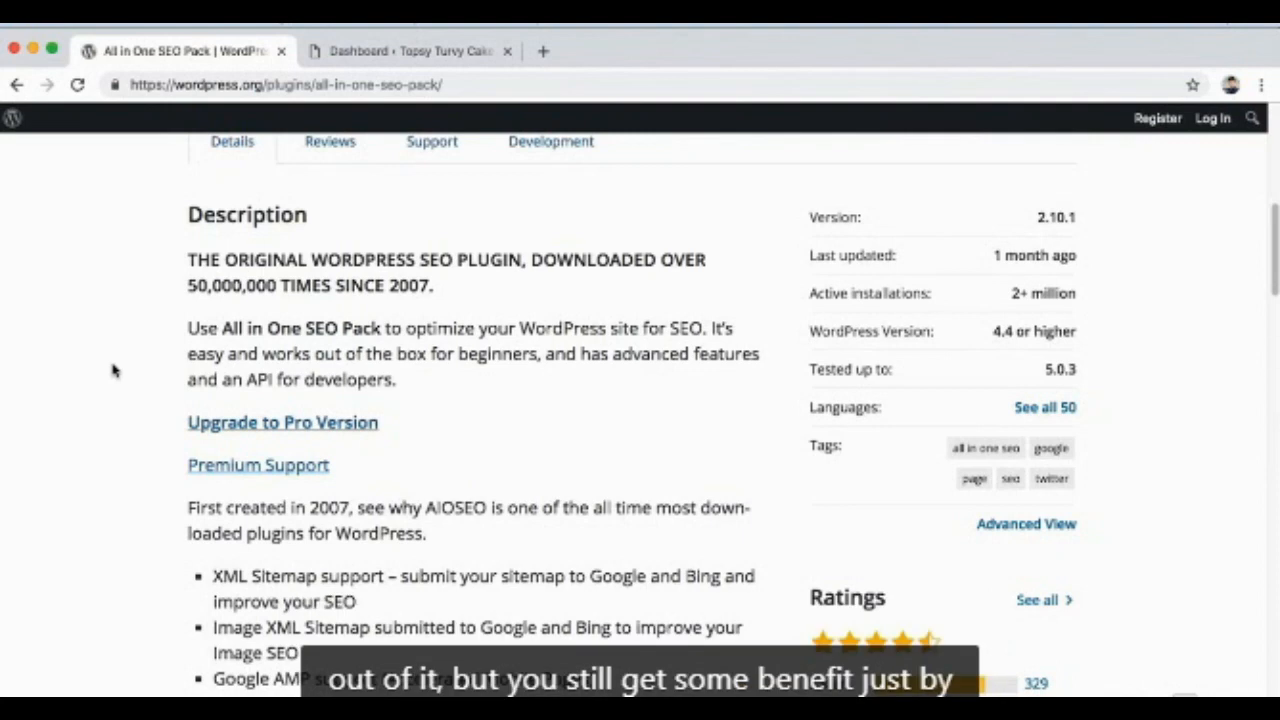
Step: Read through the description and feature list on the All in One SEO Pack plugin page
scroll(113, 371, down, 1)
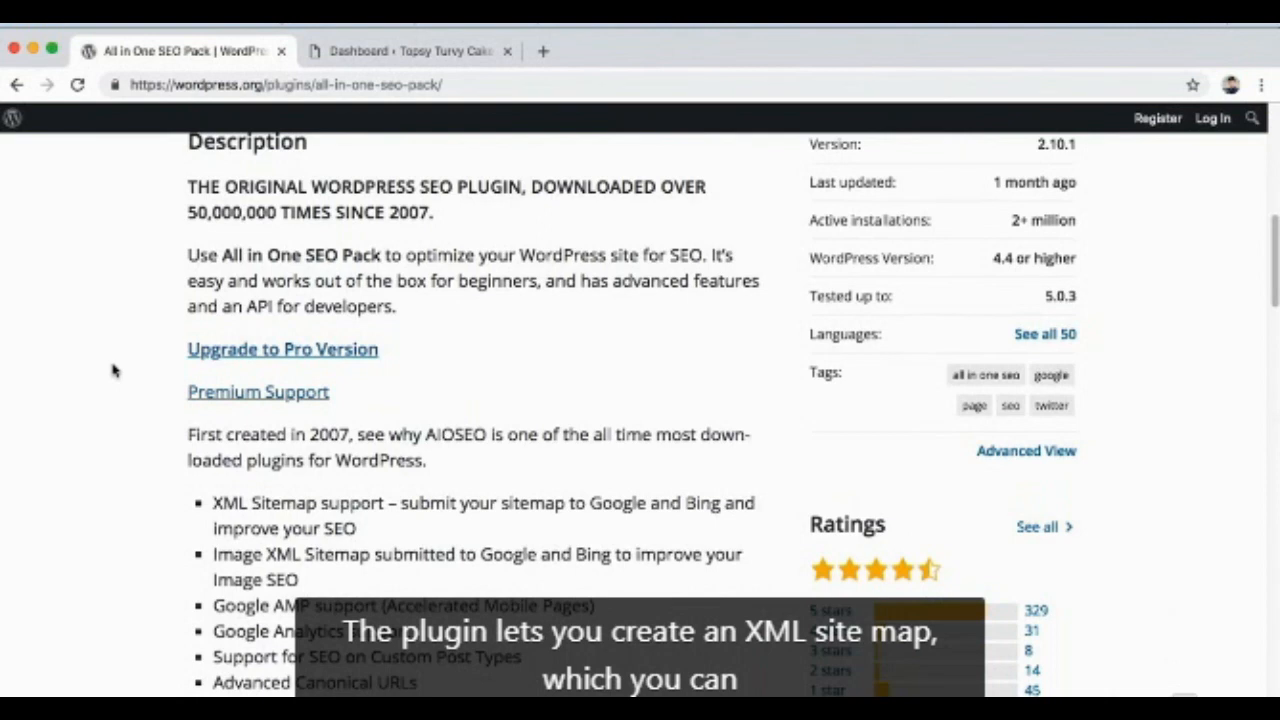
scroll(113, 371, down, 3)
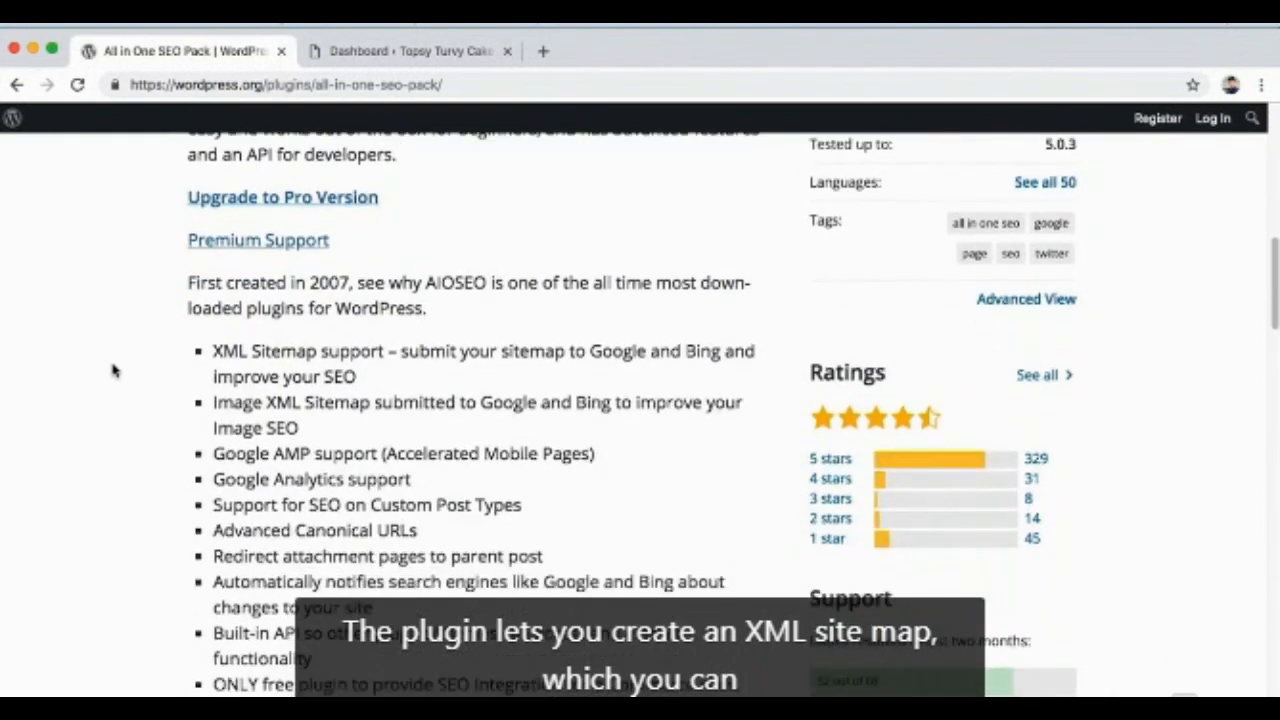
scroll(113, 371, down, 1)
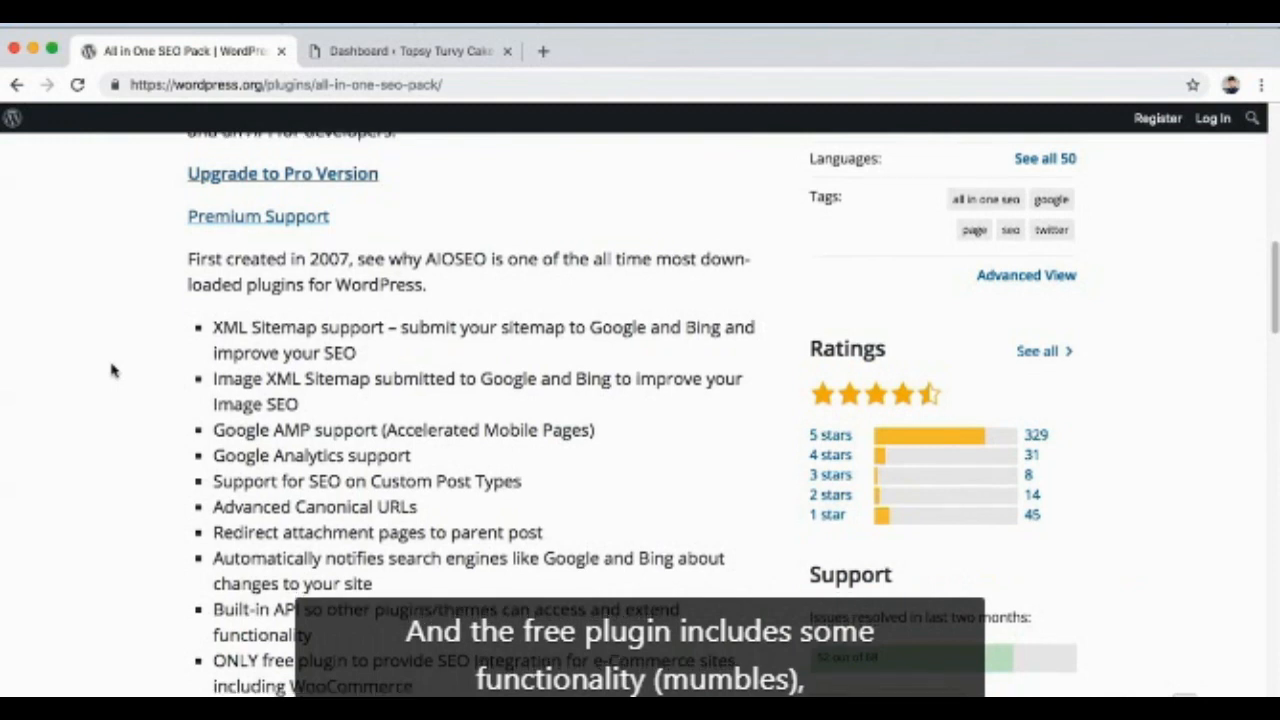
scroll(112, 370, down, 1)
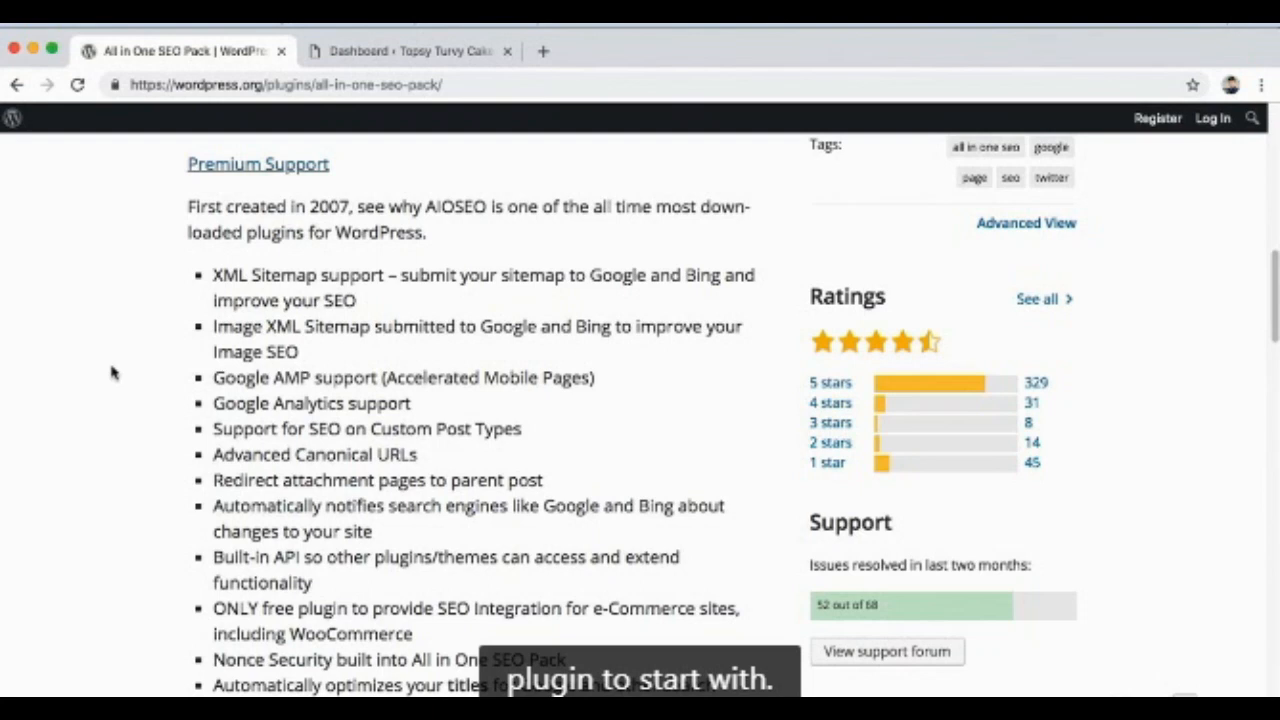
Step: Search for "All in One SEO Pack" on the Add Plugins page of the Topsy Turvy Cake Design site
click(375, 54)
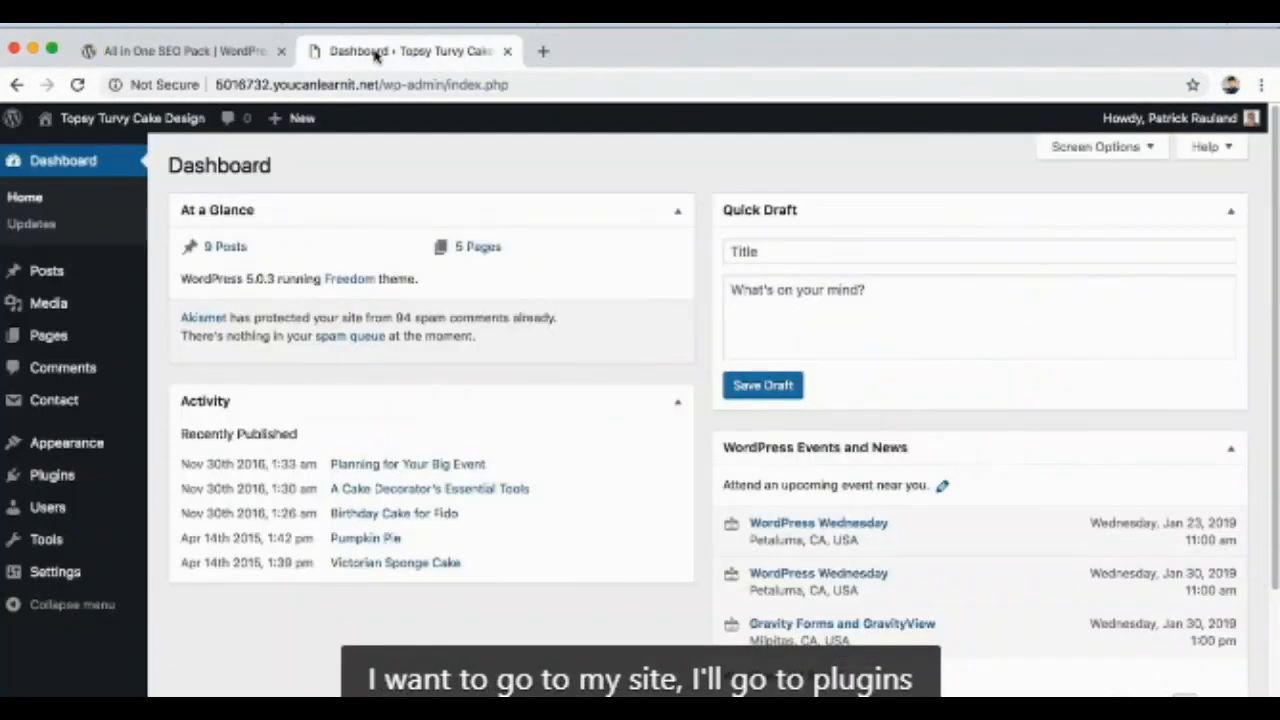
mouse_move(68, 484)
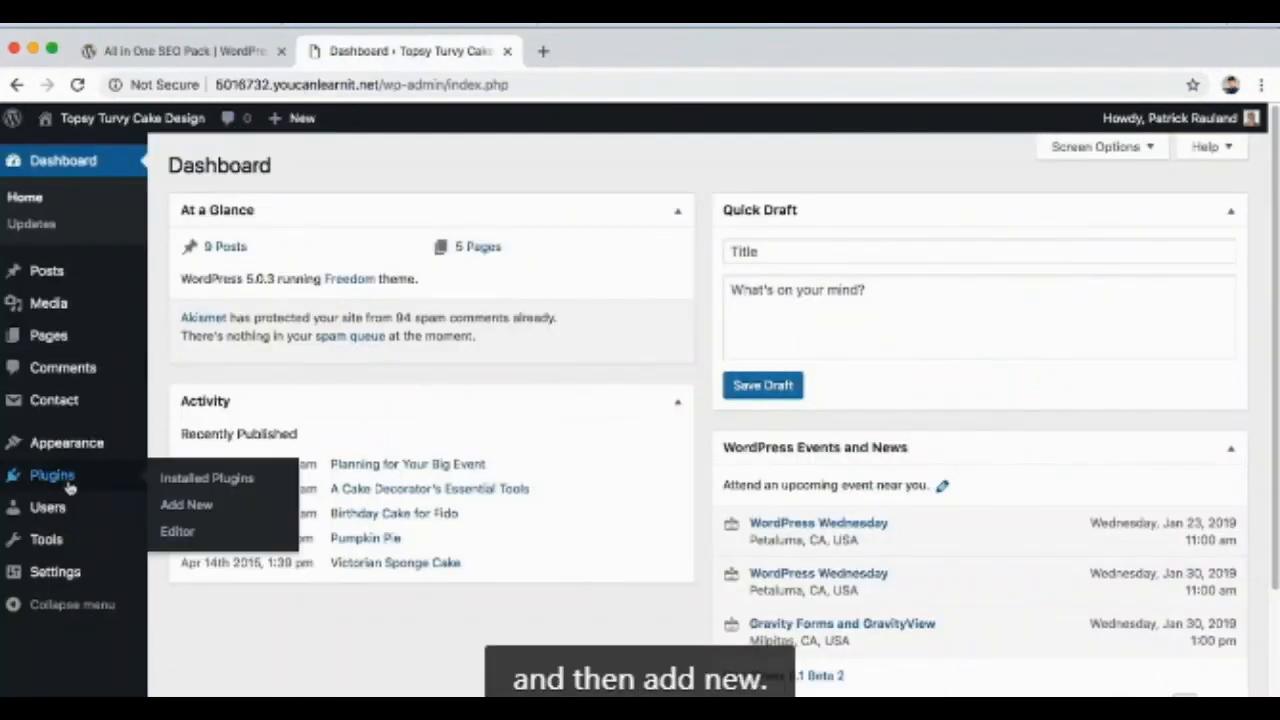
click(187, 505)
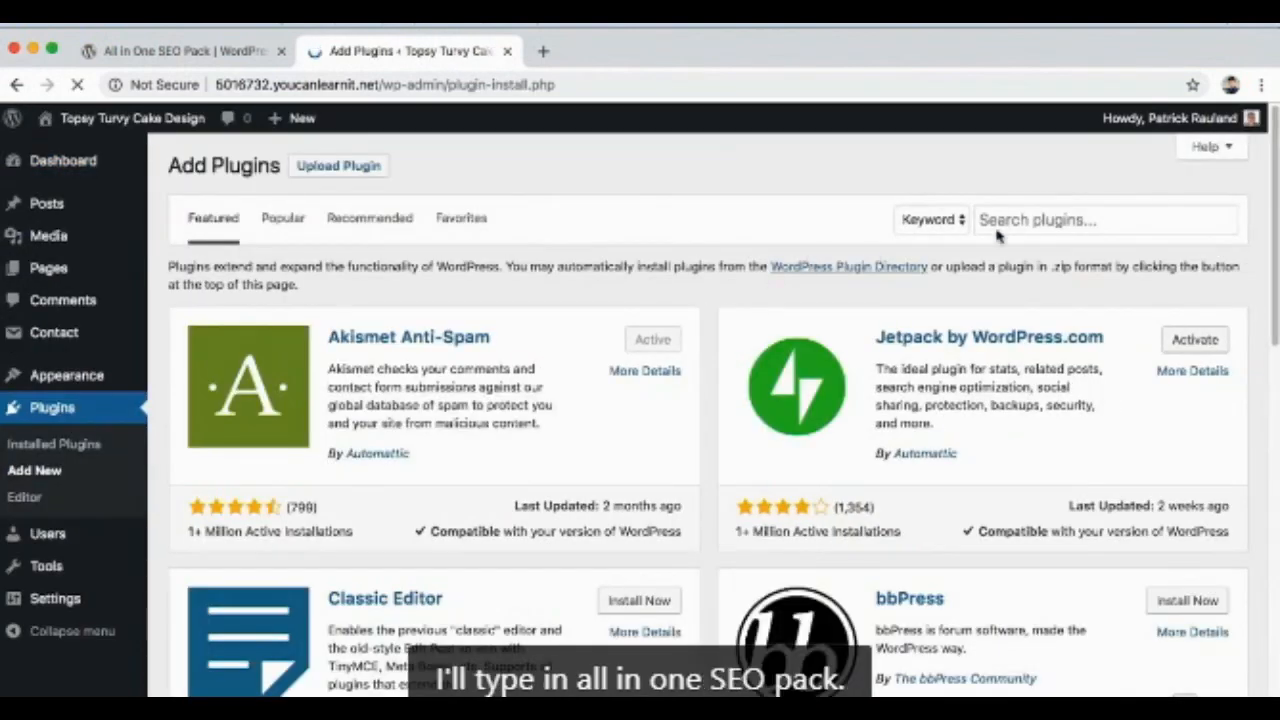
click(1040, 222)
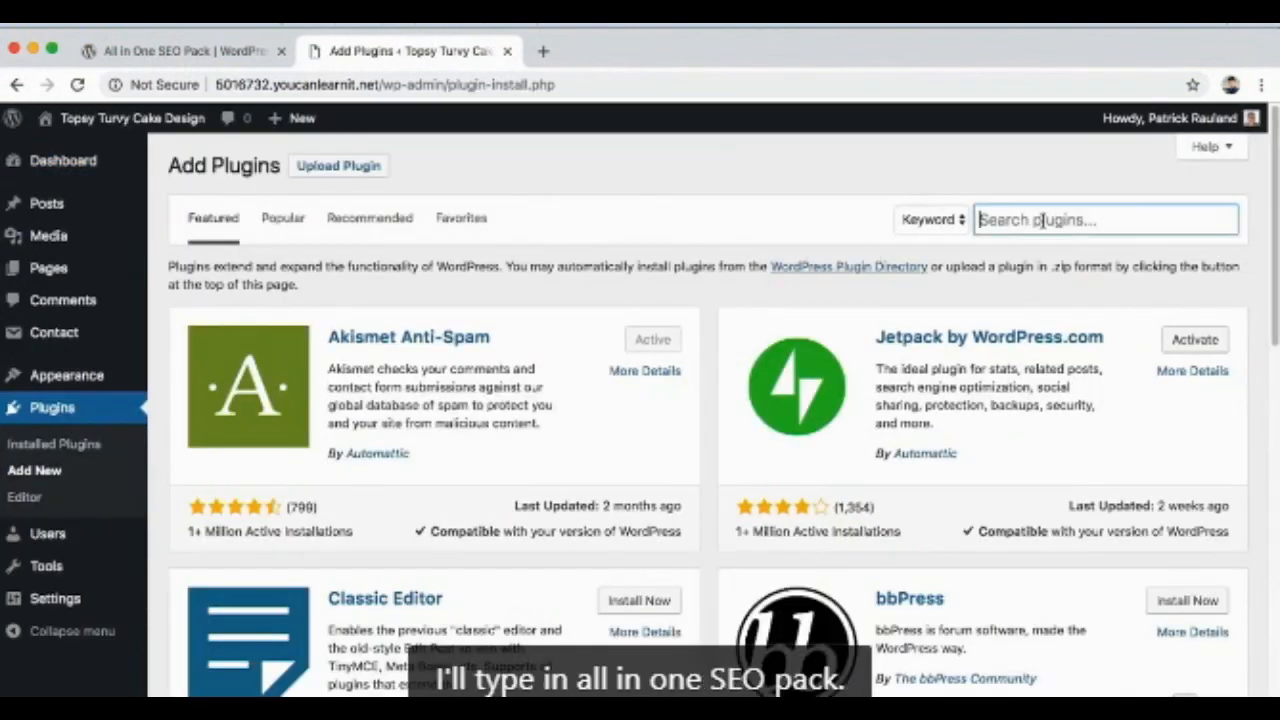
text(All in One Se)
key(BackSpace)
text(EO Pack)
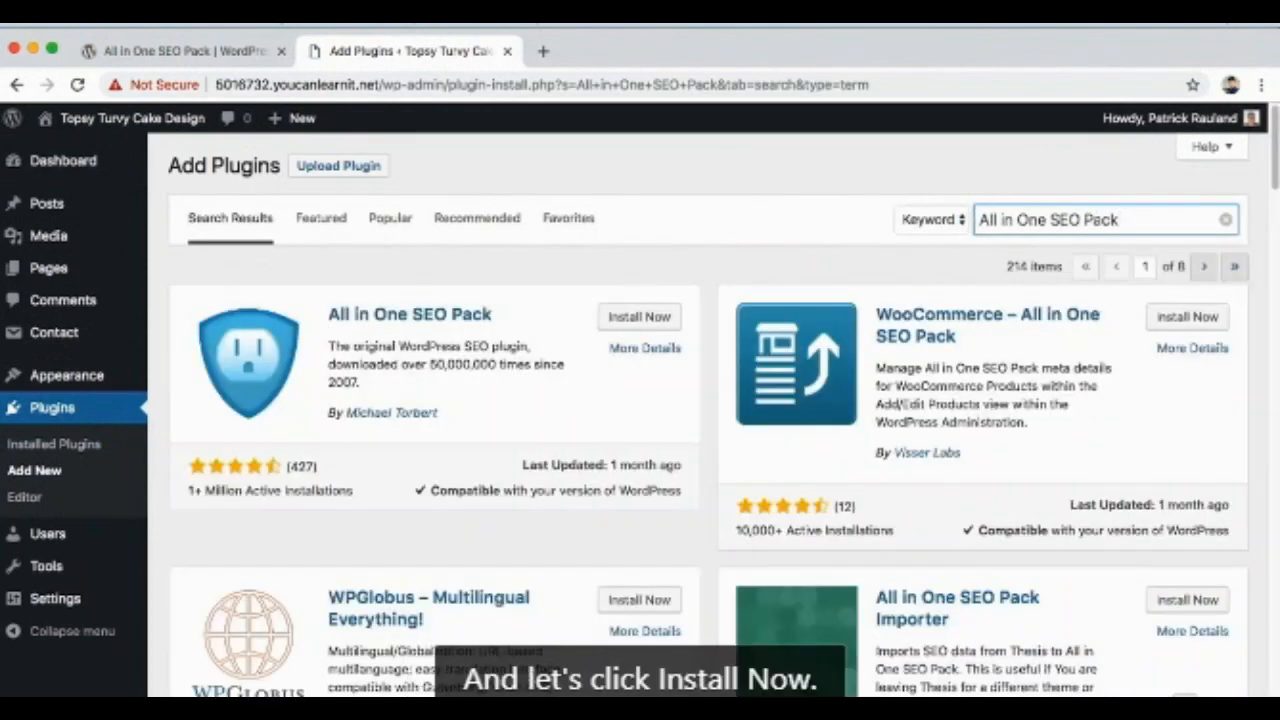
Step: Install and activate the All in One SEO Pack plugin, finishing on its general settings page
click(648, 318)
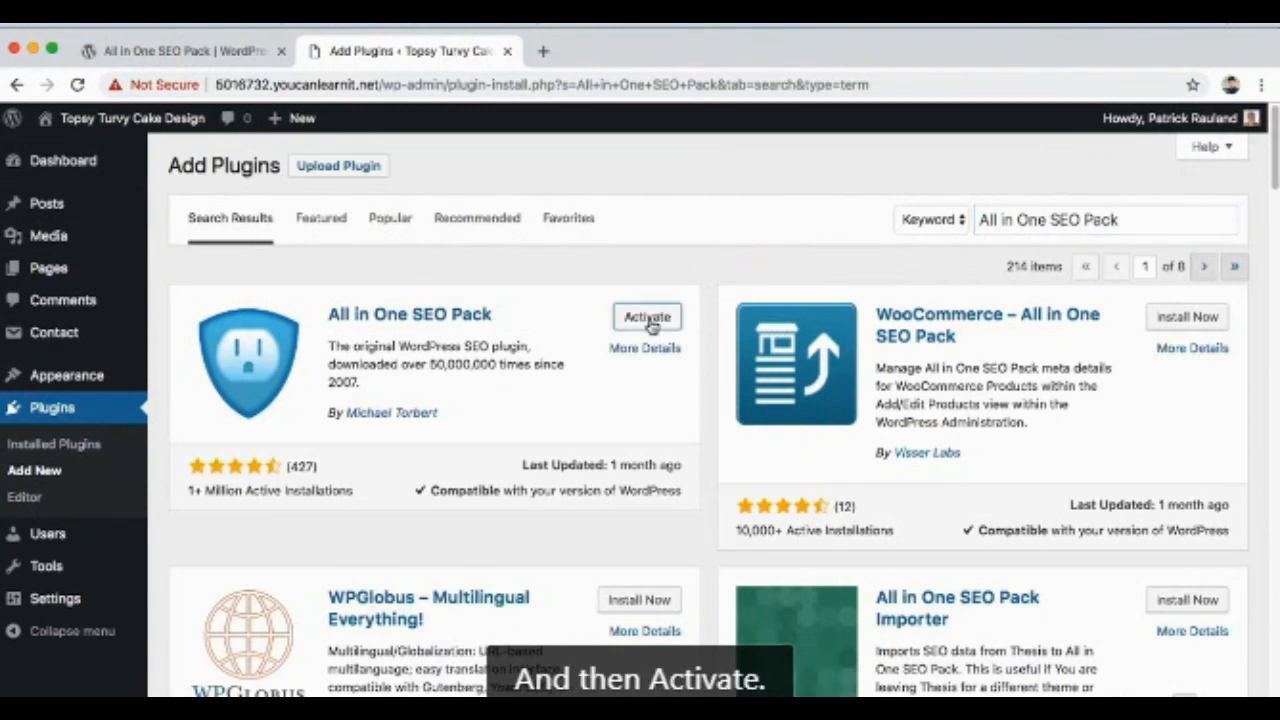
click(648, 318)
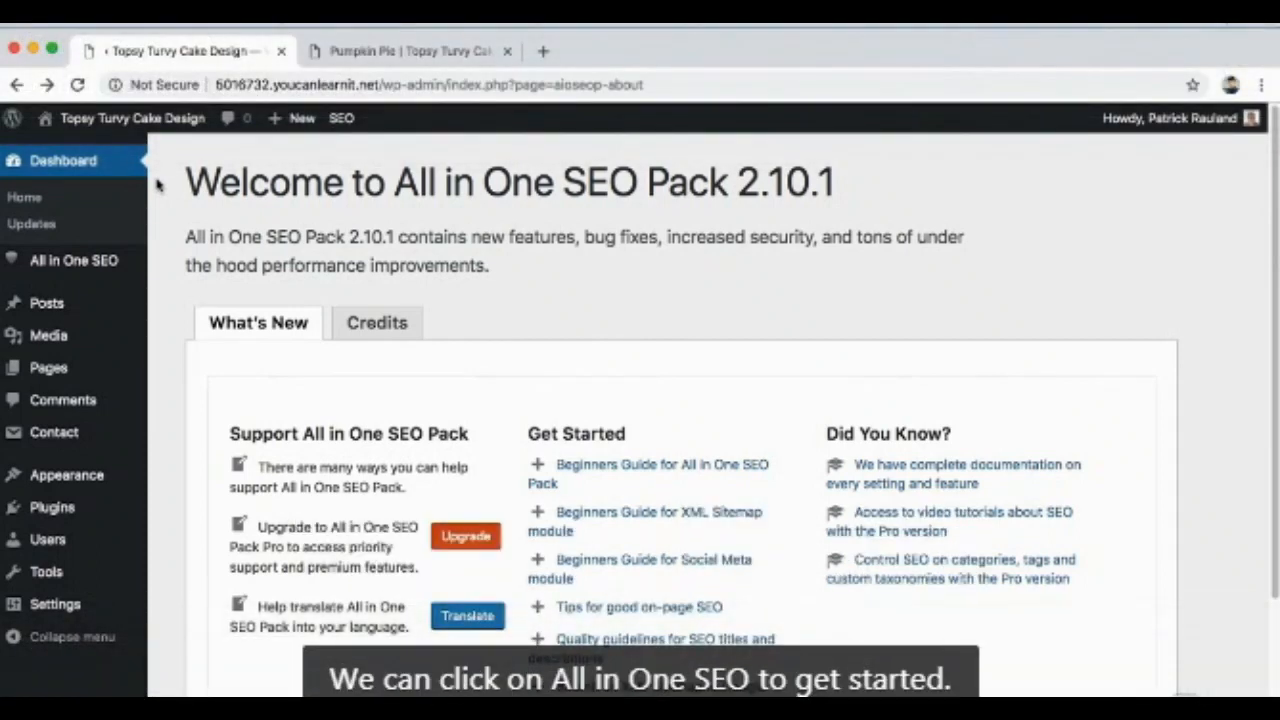
click(100, 268)
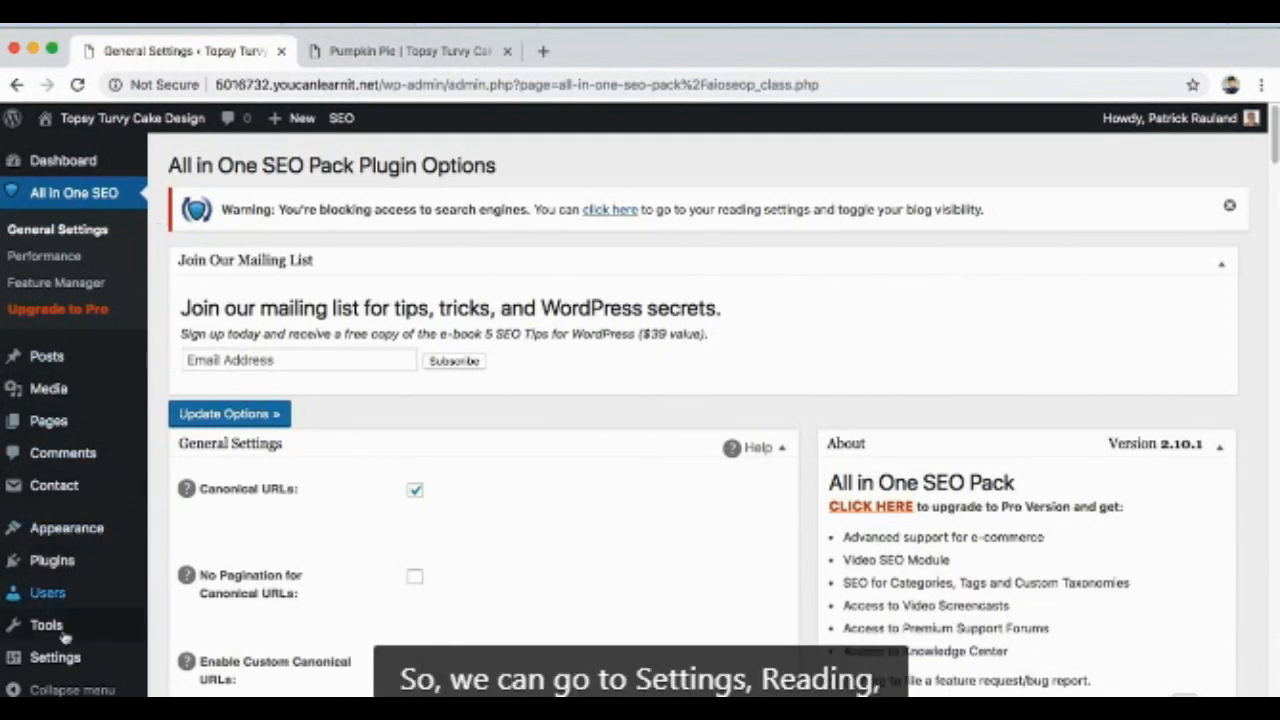
Step: Turn off "Discourage search engines from indexing this site" in the site's Reading settings and save the changes
mouse_move(60, 665)
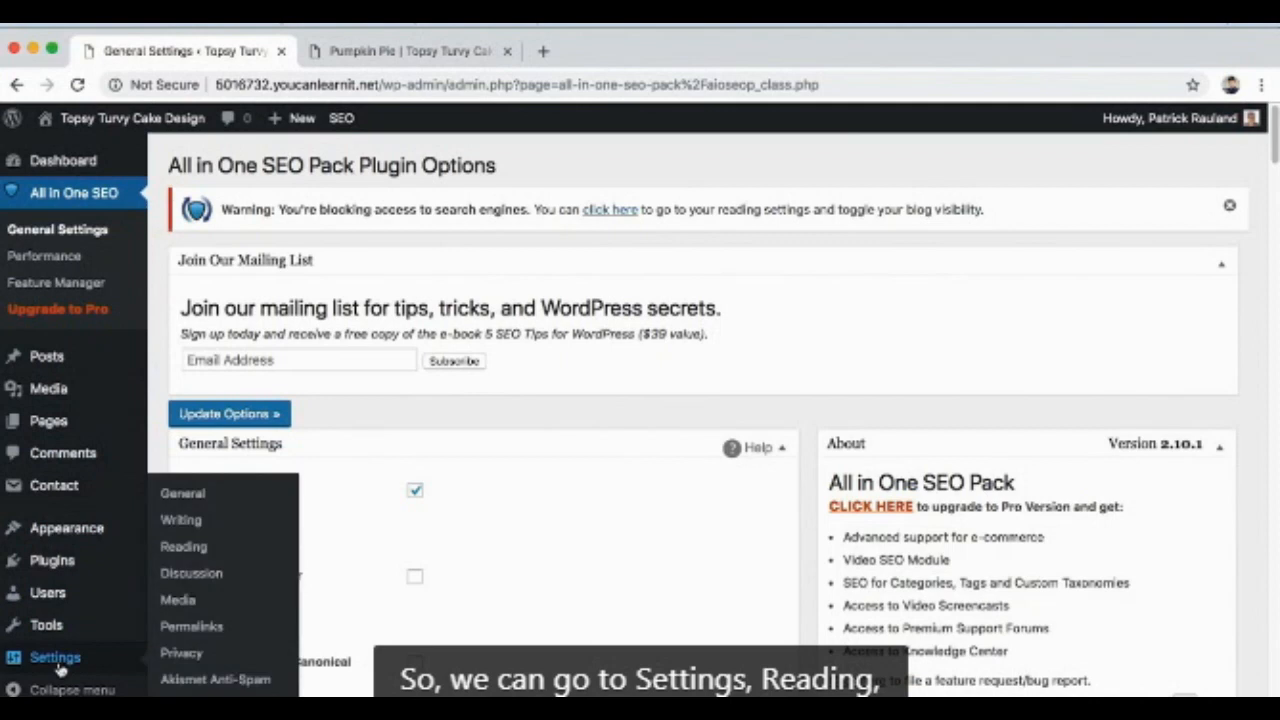
click(198, 547)
scroll(314, 448, down, 3)
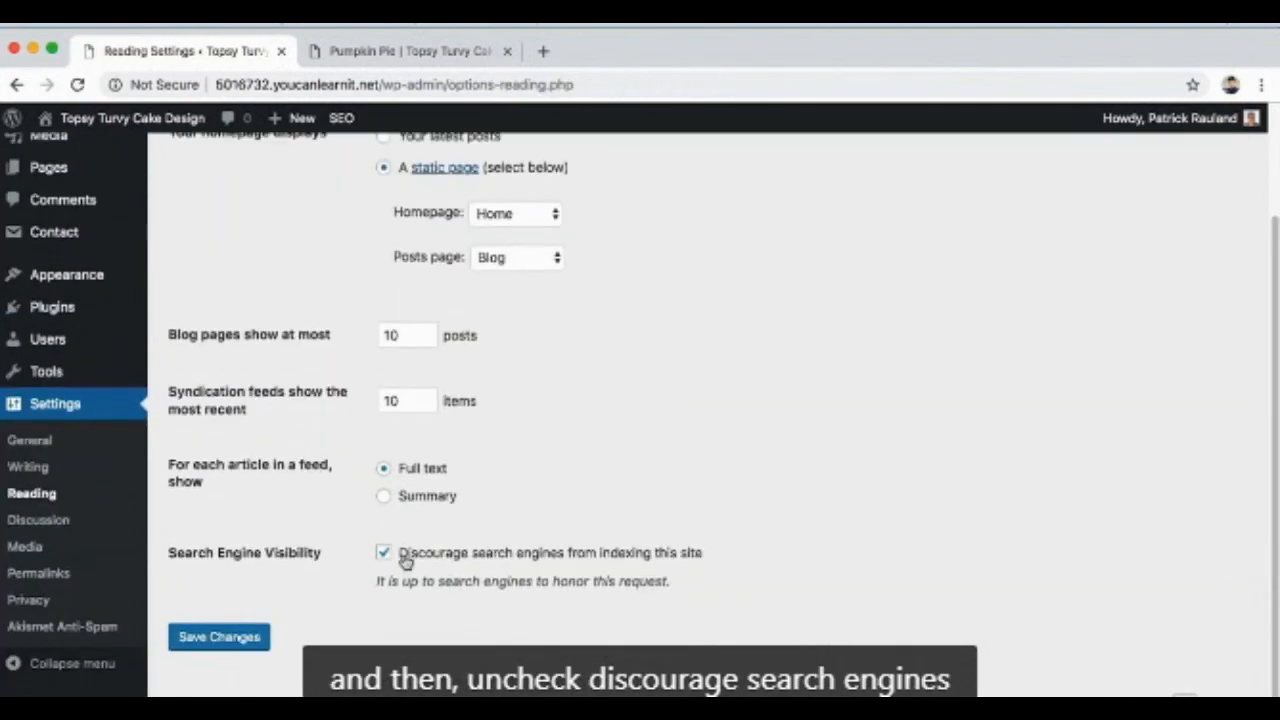
click(409, 561)
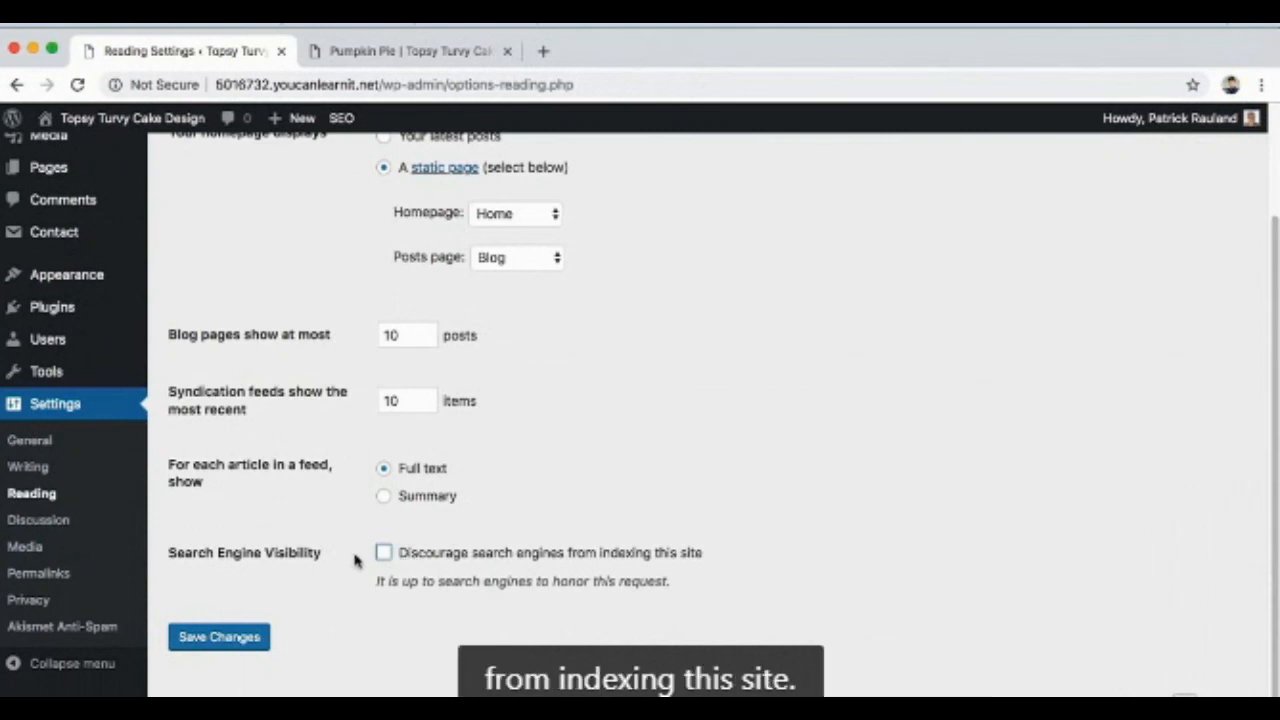
click(237, 645)
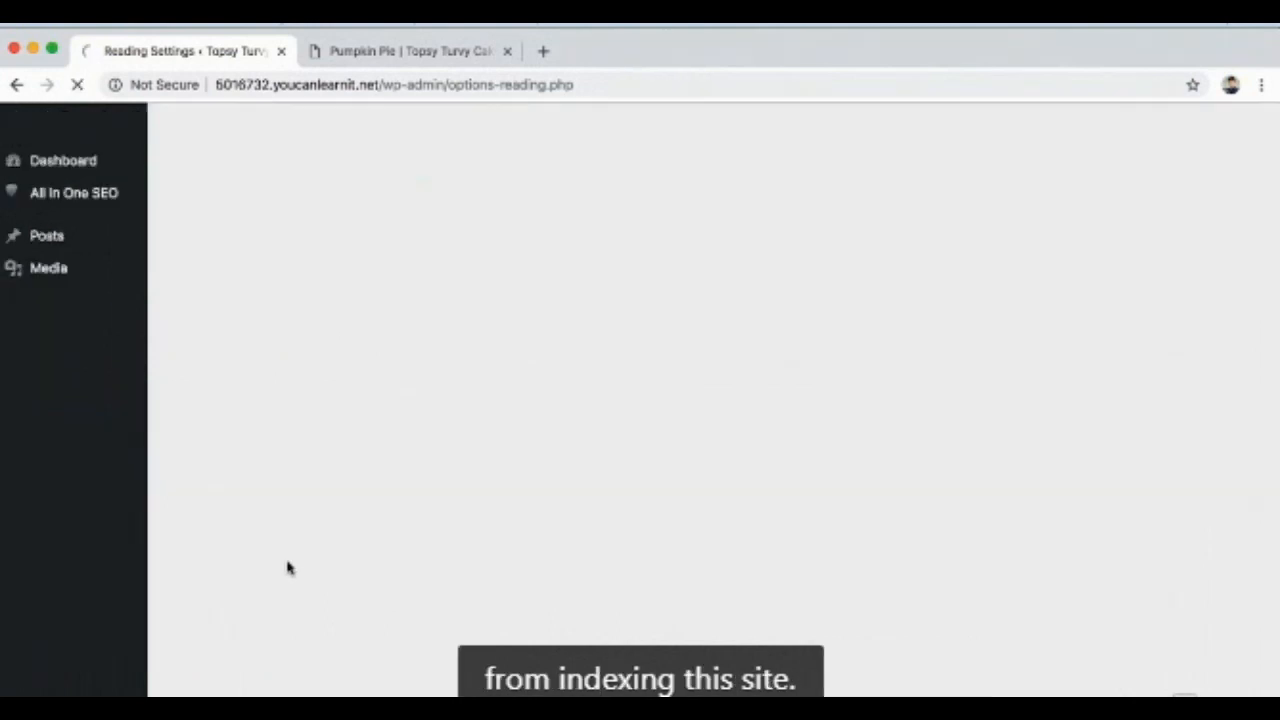
Step: Collapse the mailing list box in the All in One SEO general settings and consult the Canonical URLs help text
click(151, 197)
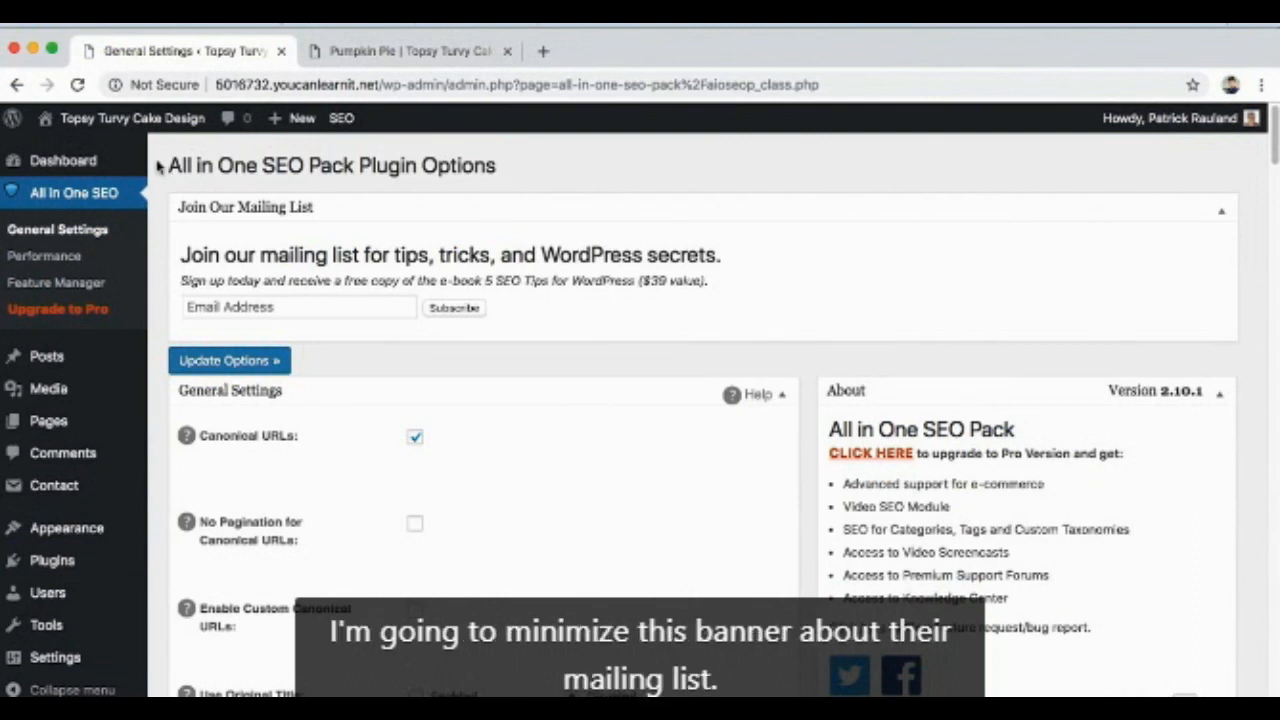
click(1222, 213)
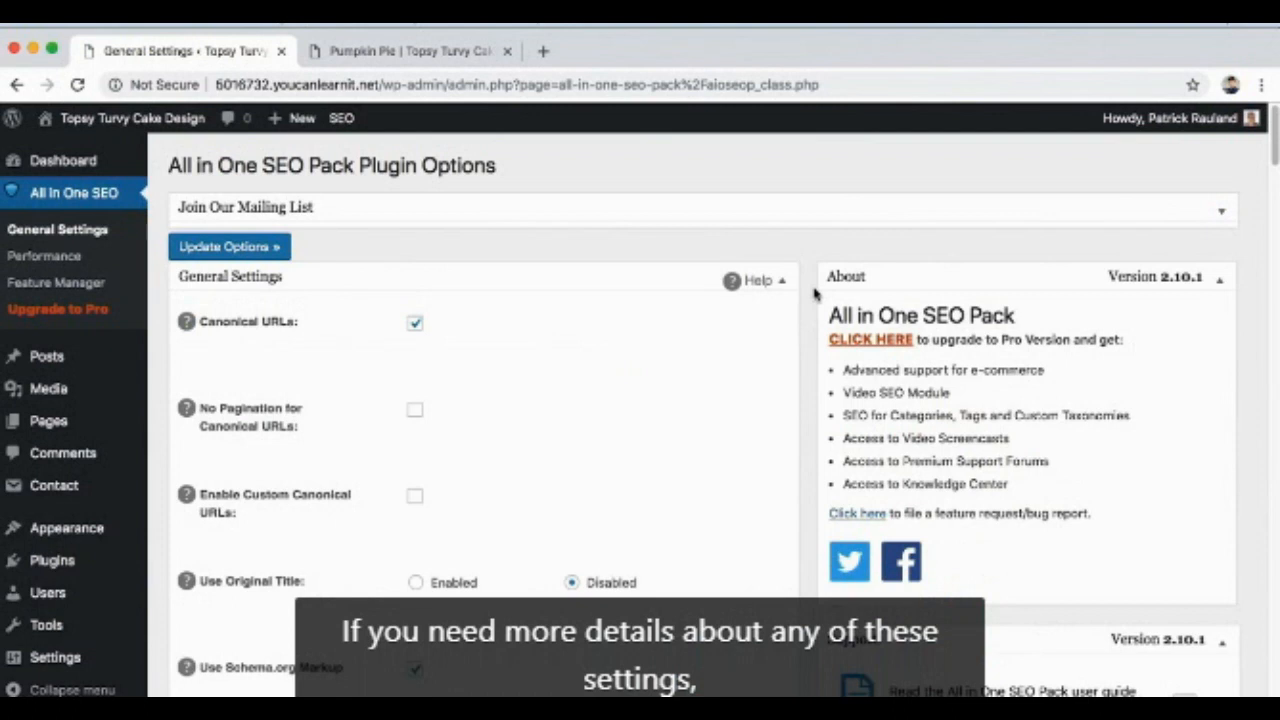
click(187, 322)
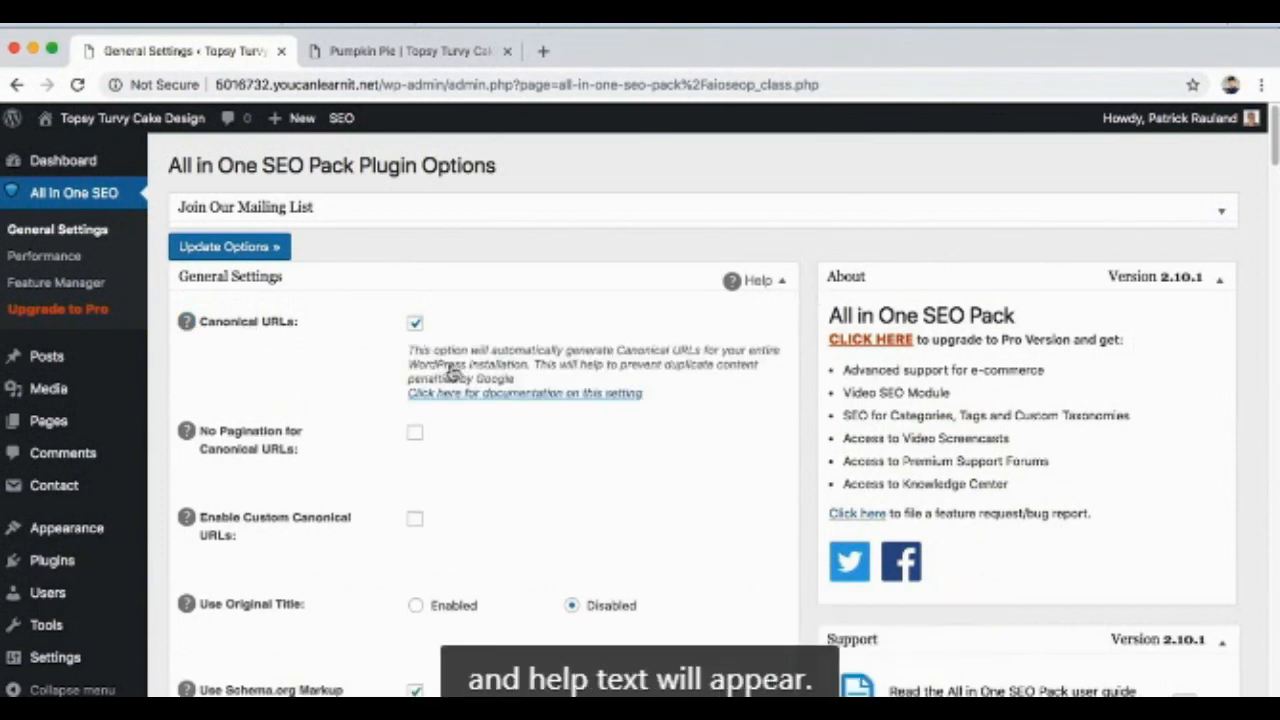
click(187, 322)
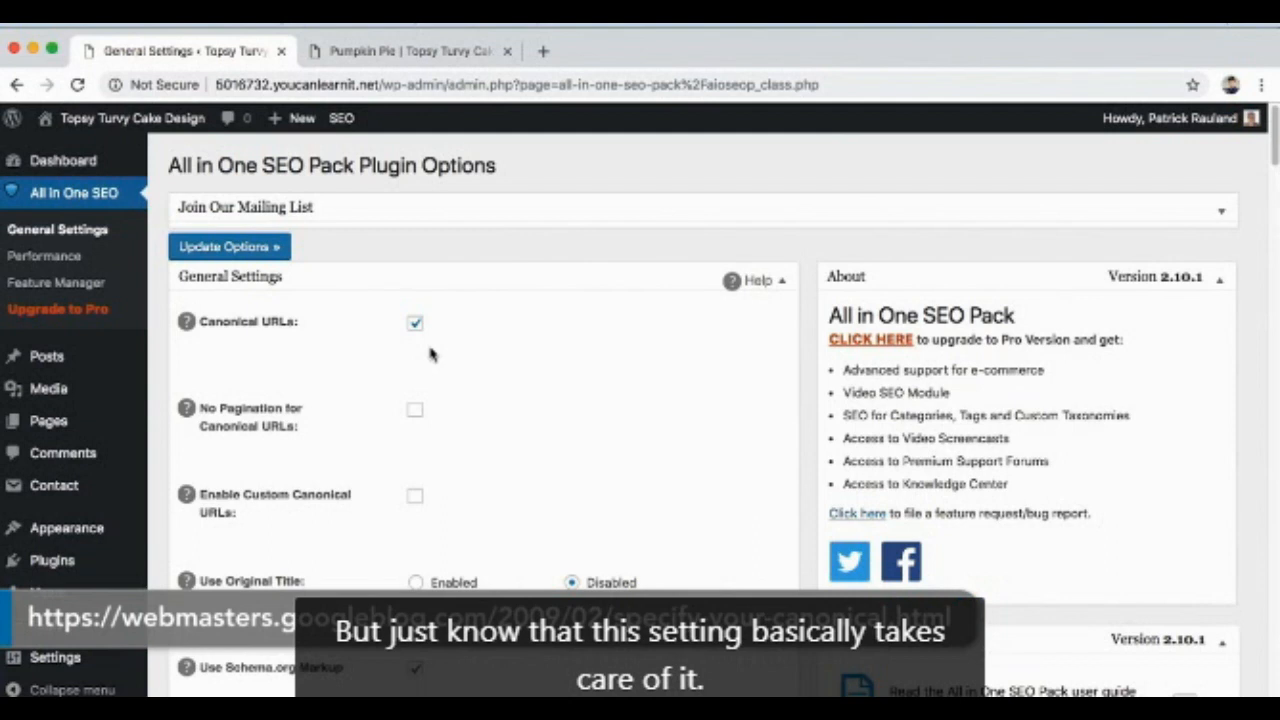
Step: Review the All in One SEO general and home page options through to the Title Settings section
scroll(551, 392, down, 2)
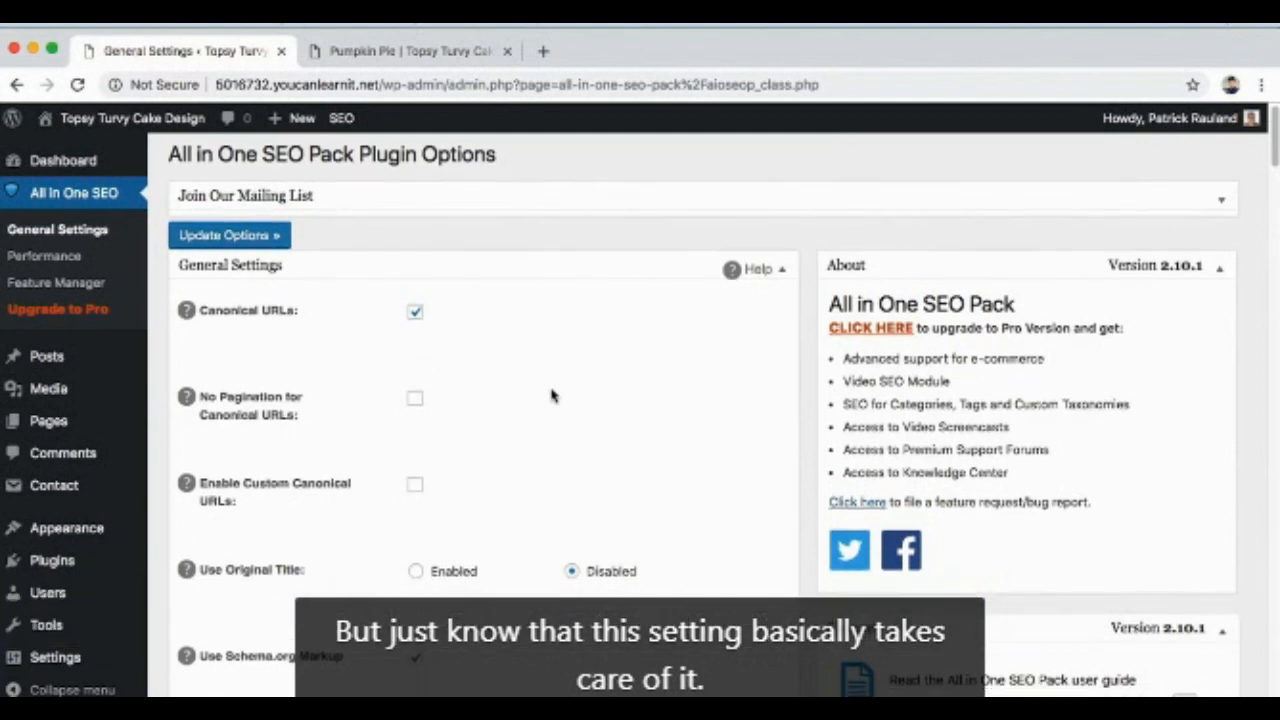
scroll(551, 395, down, 8)
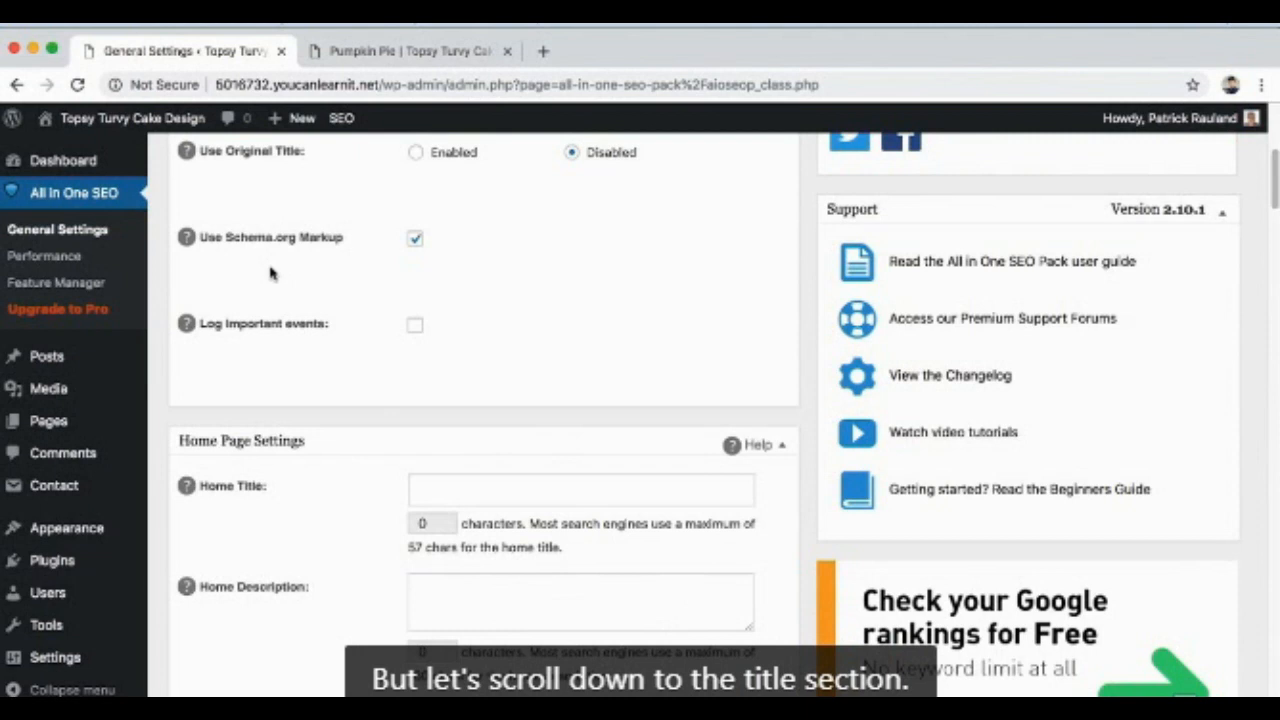
scroll(272, 275, down, 4)
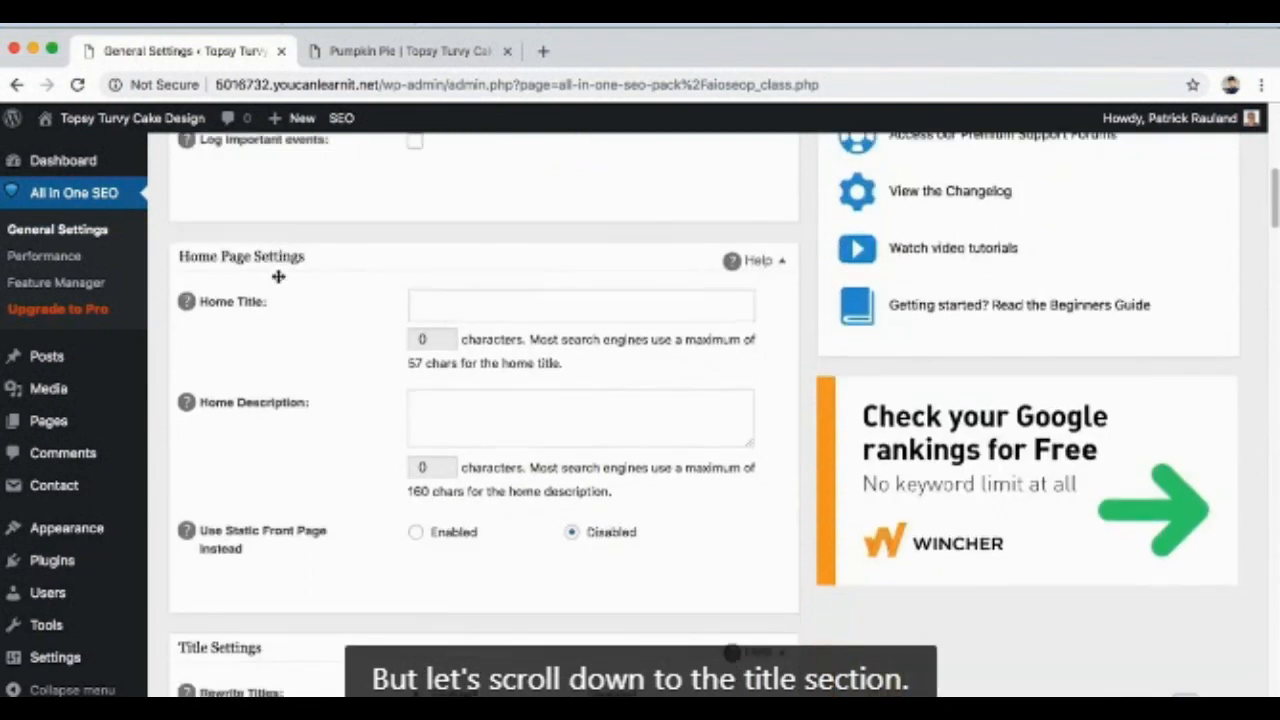
scroll(278, 276, down, 7)
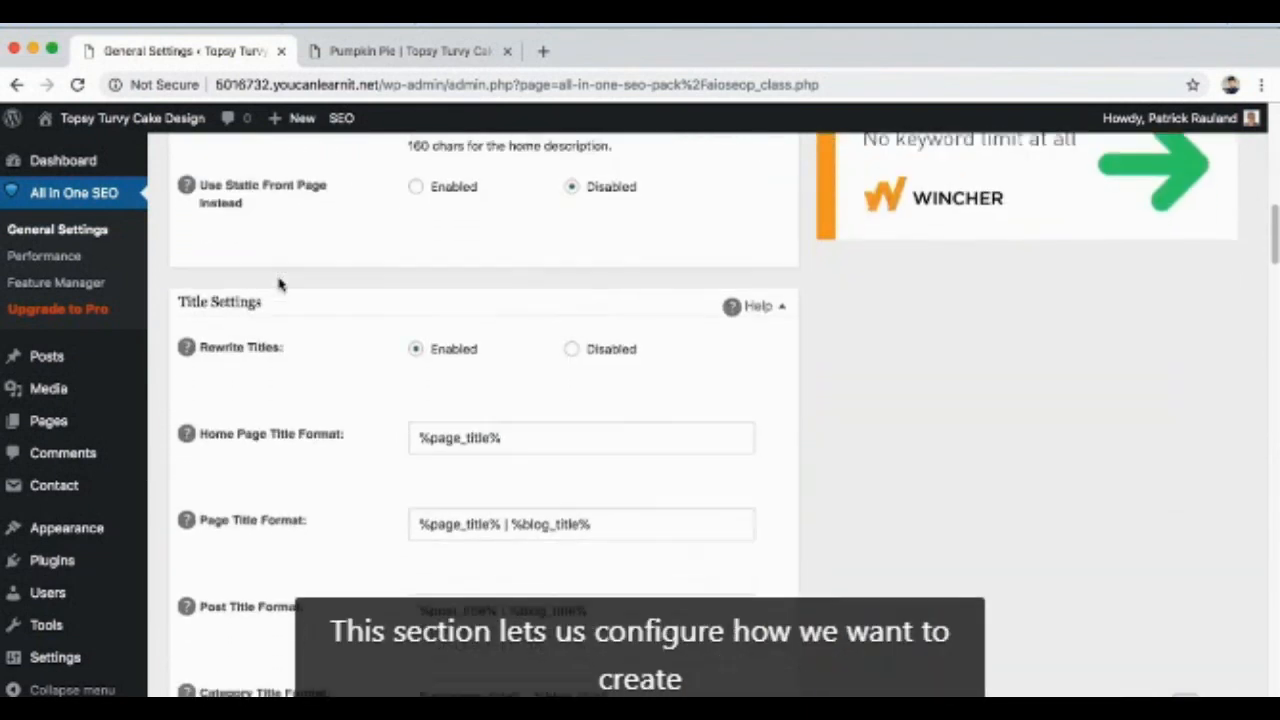
scroll(278, 285, down, 3)
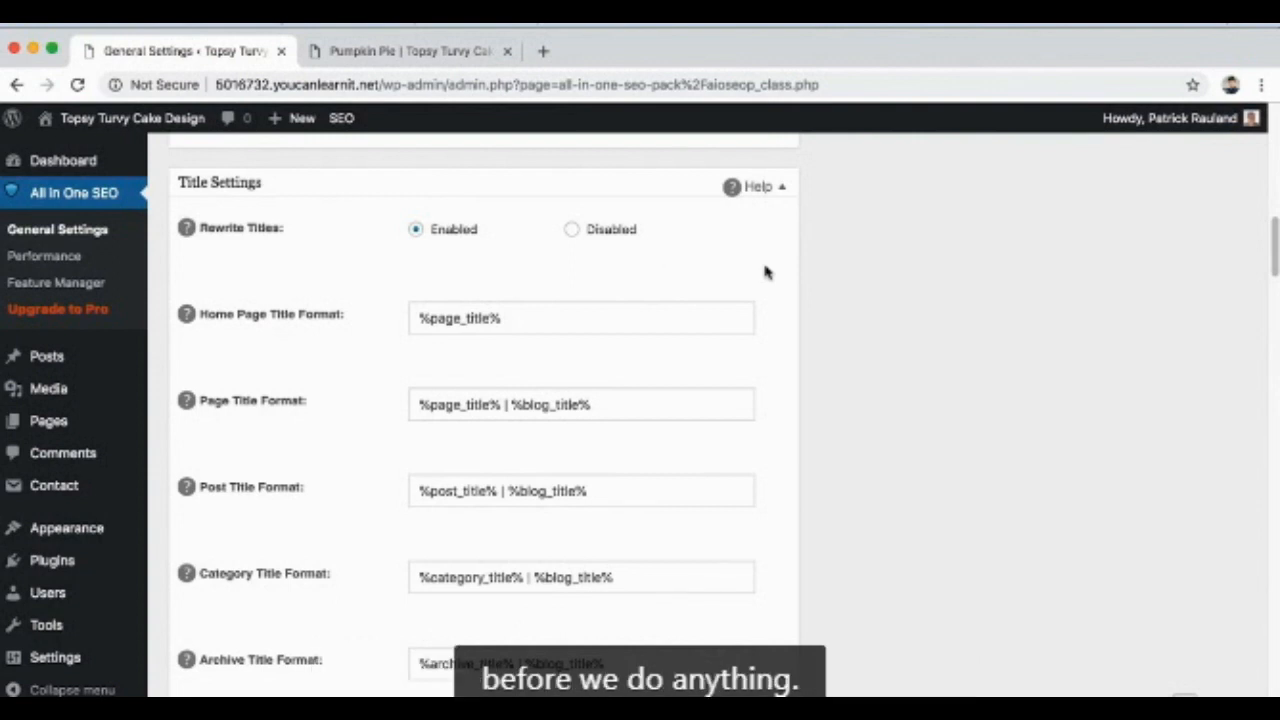
Step: View the source code of the Pumpkin Pie post and highlight its title tag
click(388, 50)
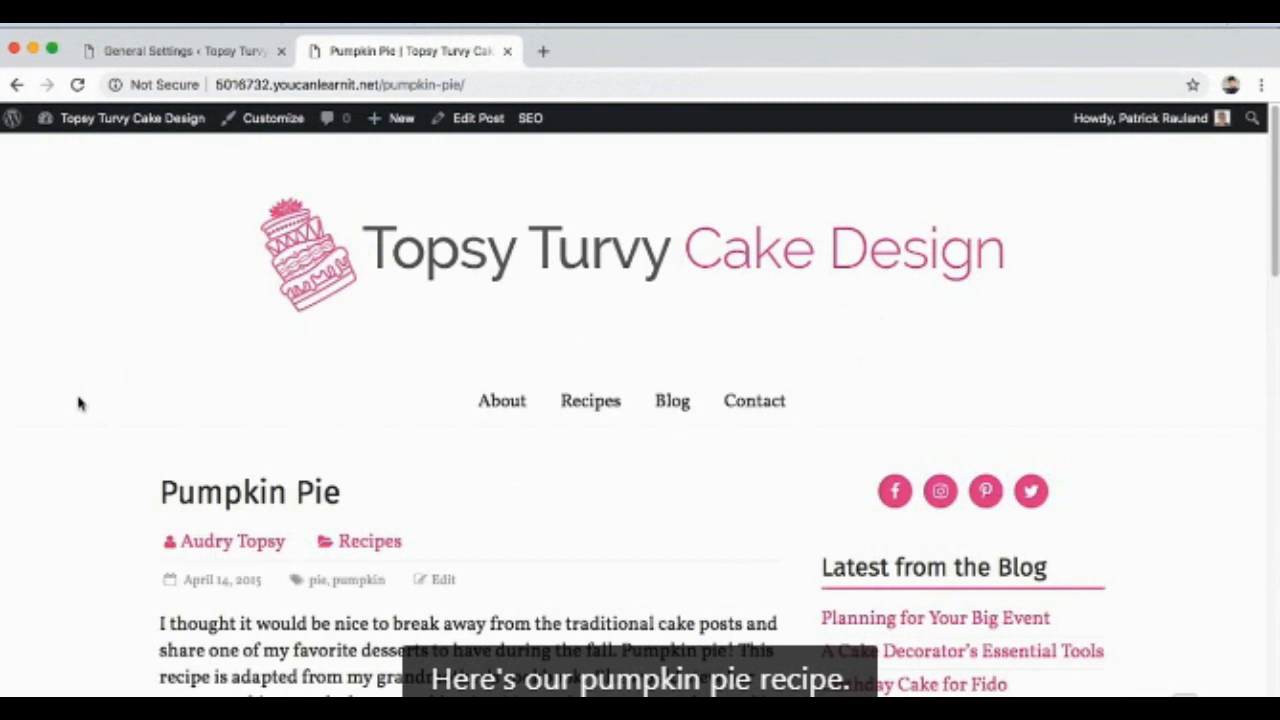
click(211, 24)
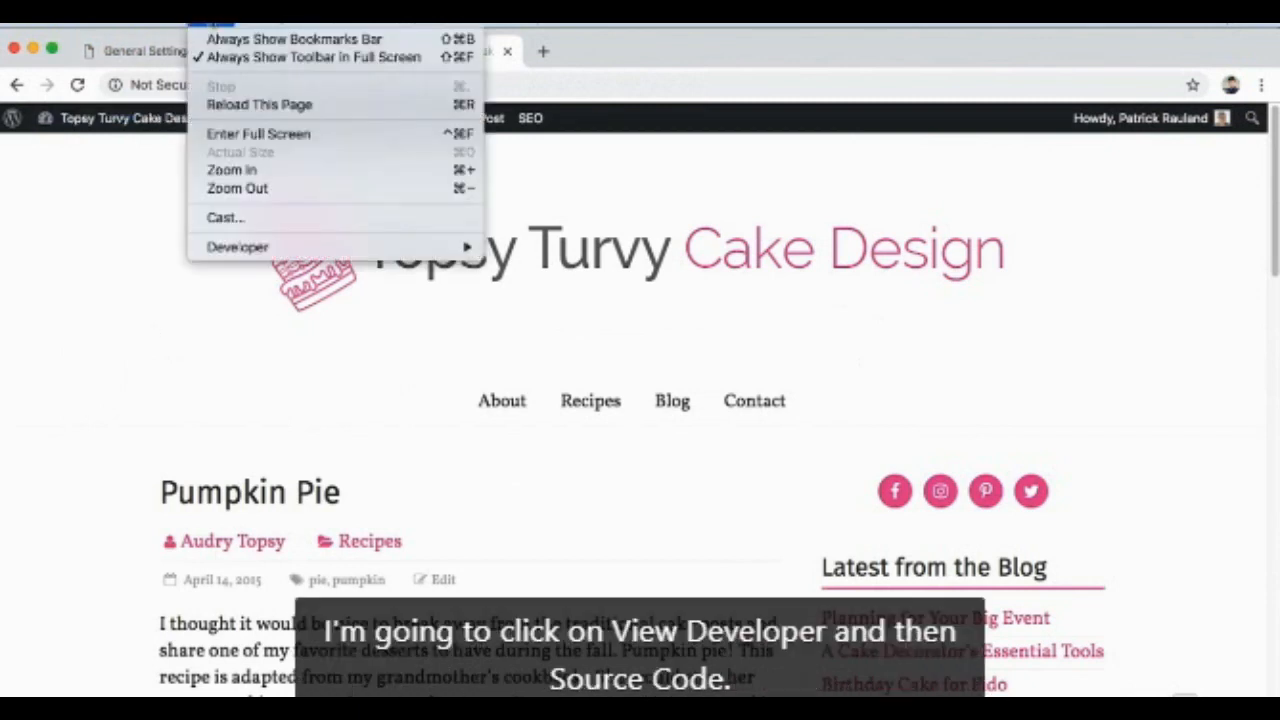
mouse_move(250, 250)
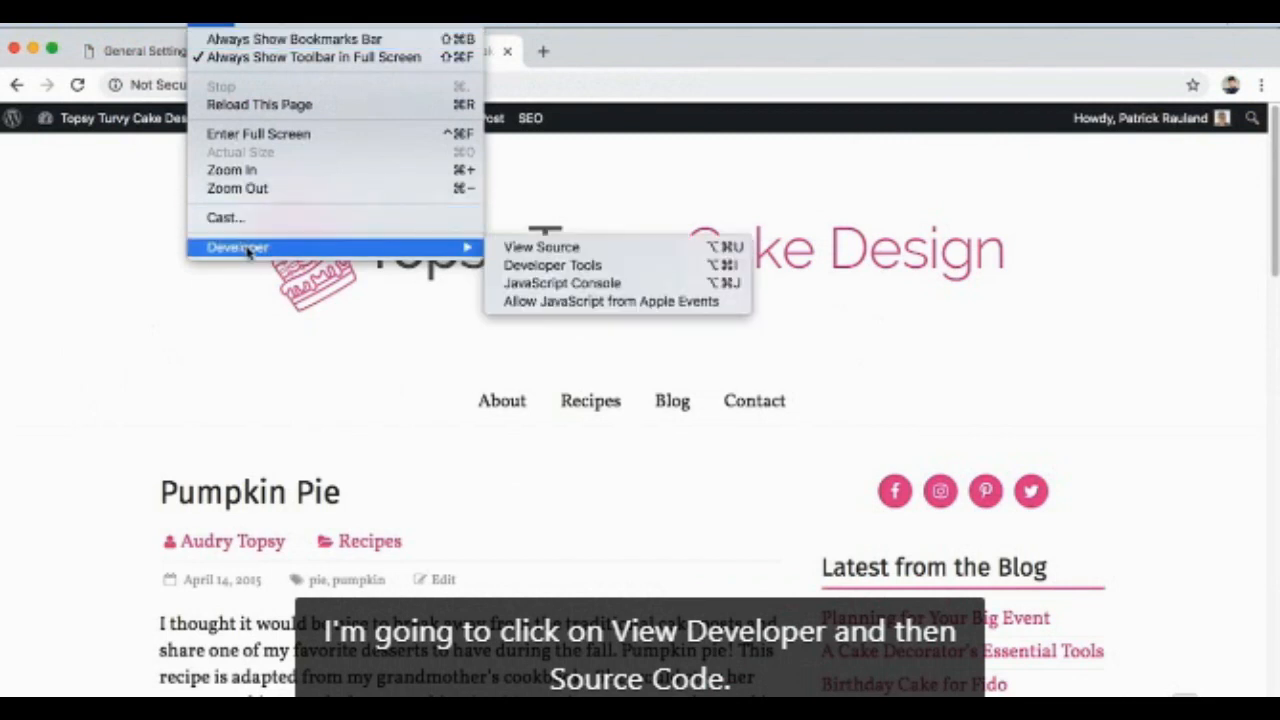
click(538, 248)
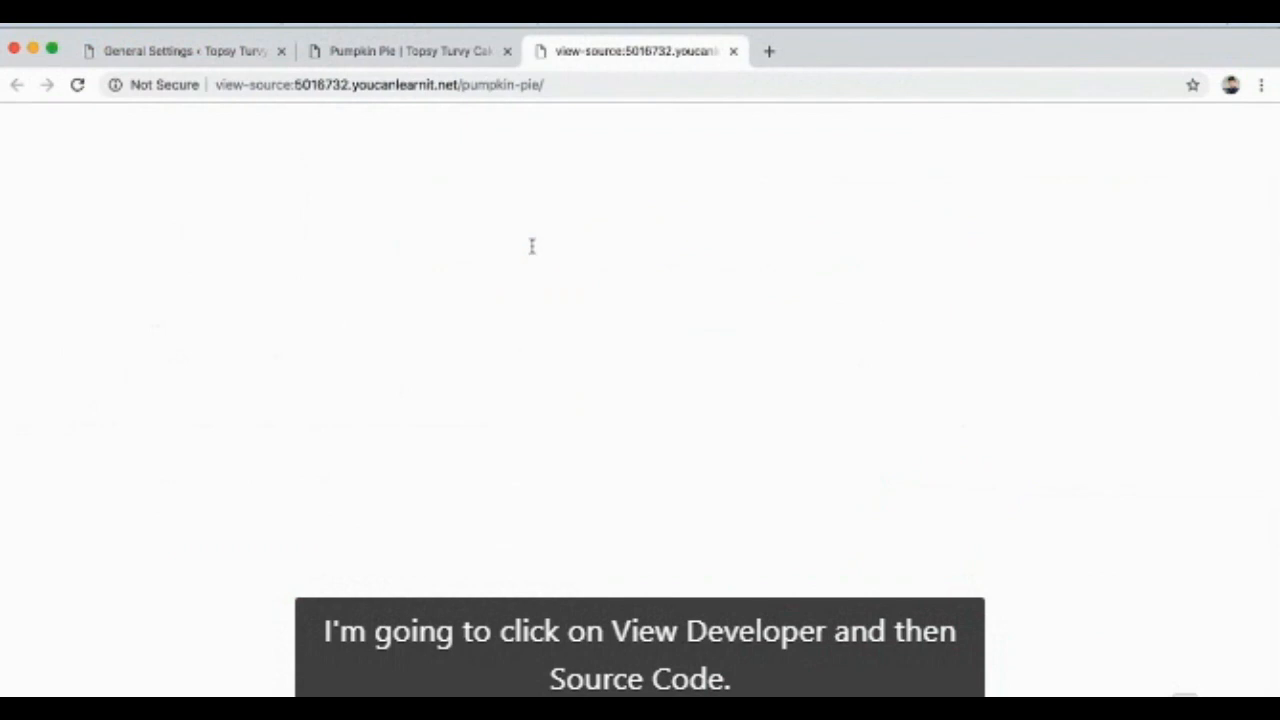
drag(444, 211, 58, 211)
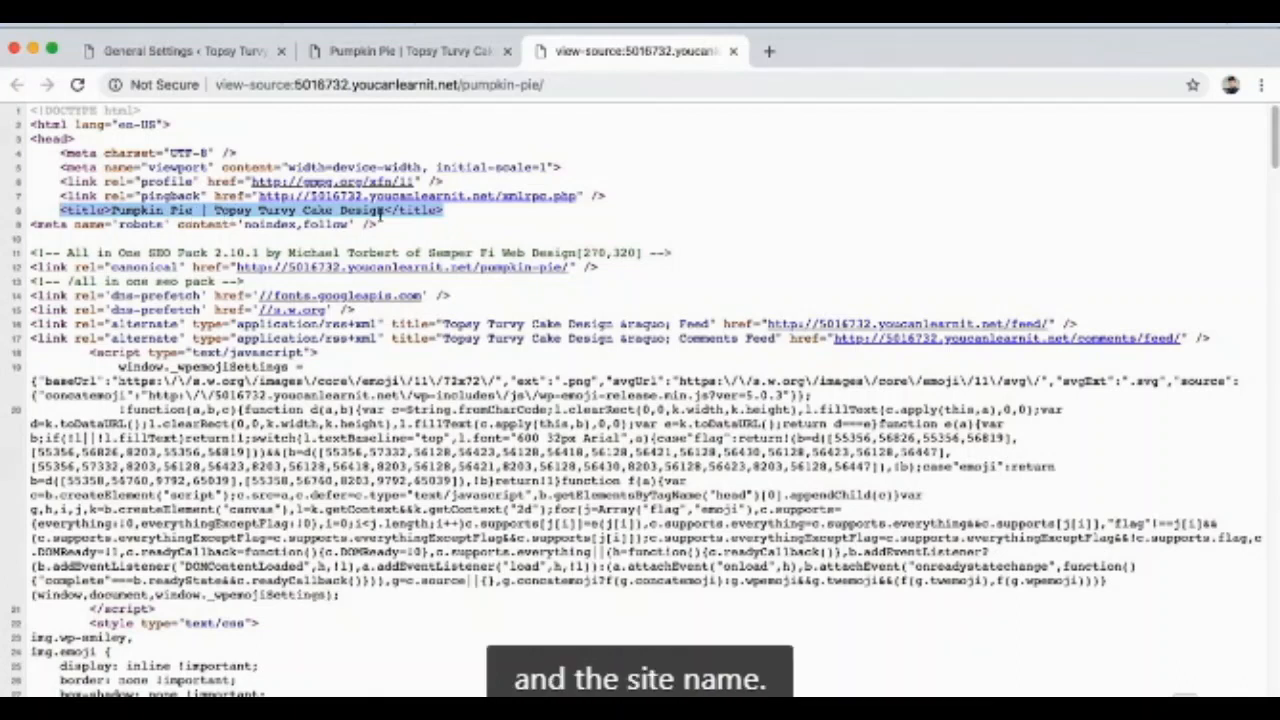
Step: Change the Post Title Format to %post_title% | %category_title% | %blog_title% in the All in One SEO general settings and update the options
click(210, 52)
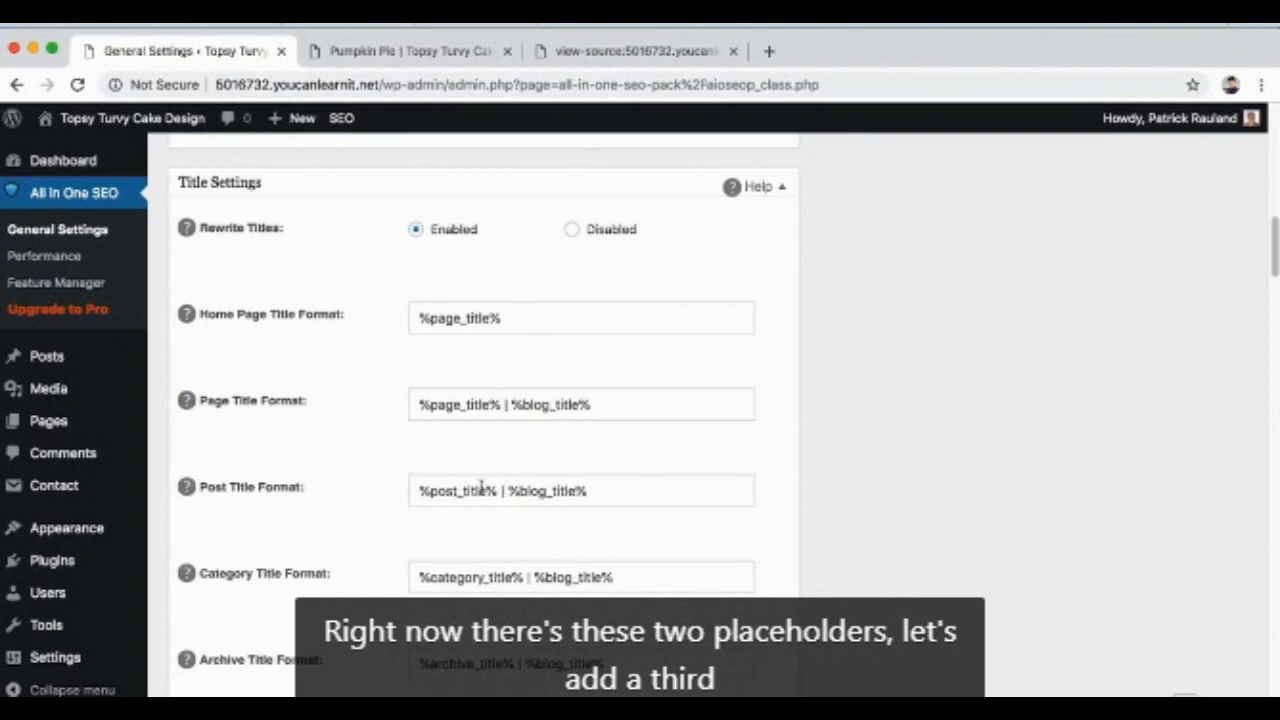
drag(418, 578, 522, 578)
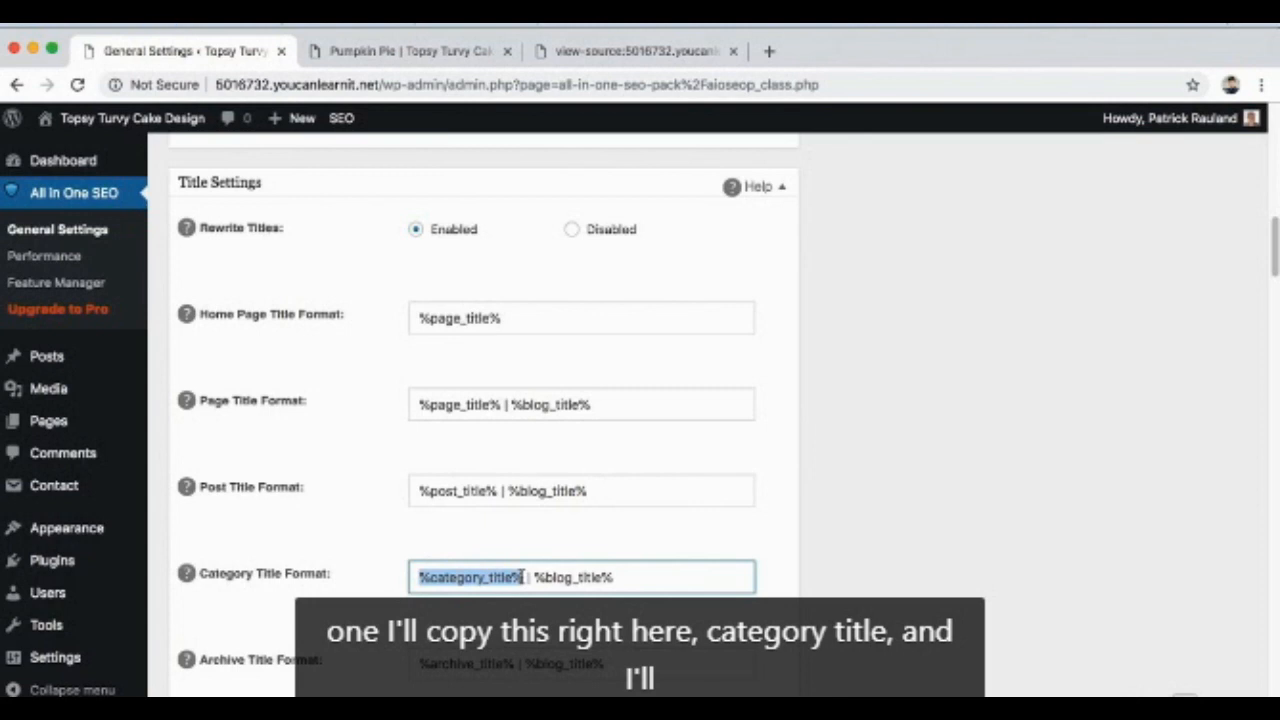
key(super+c)
click(506, 491)
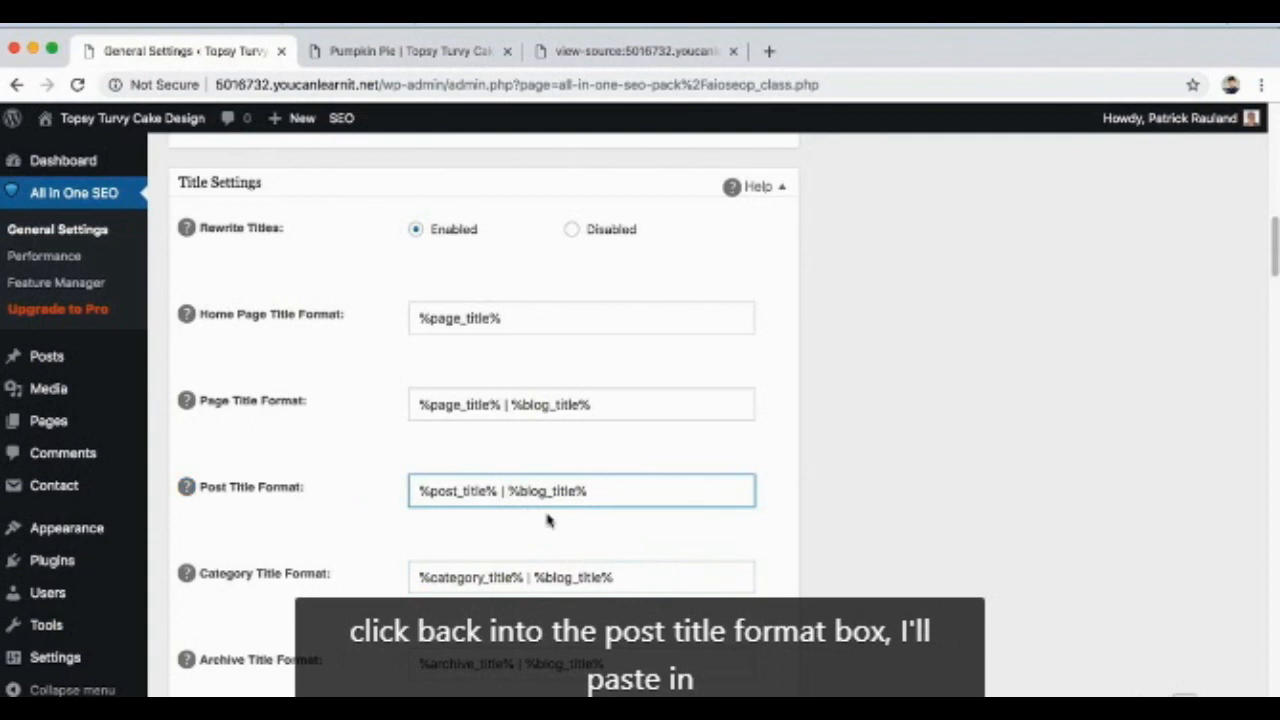
key(super+v)
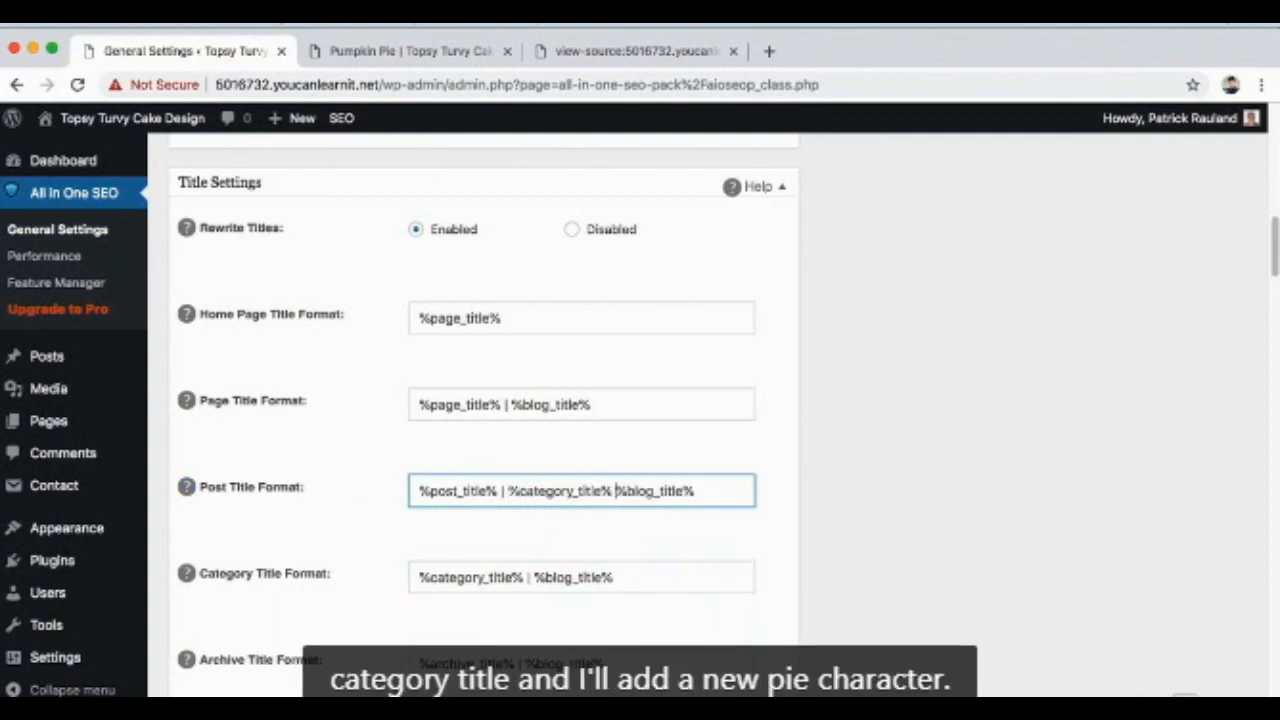
text(|)
scroll(770, 490, down, 8)
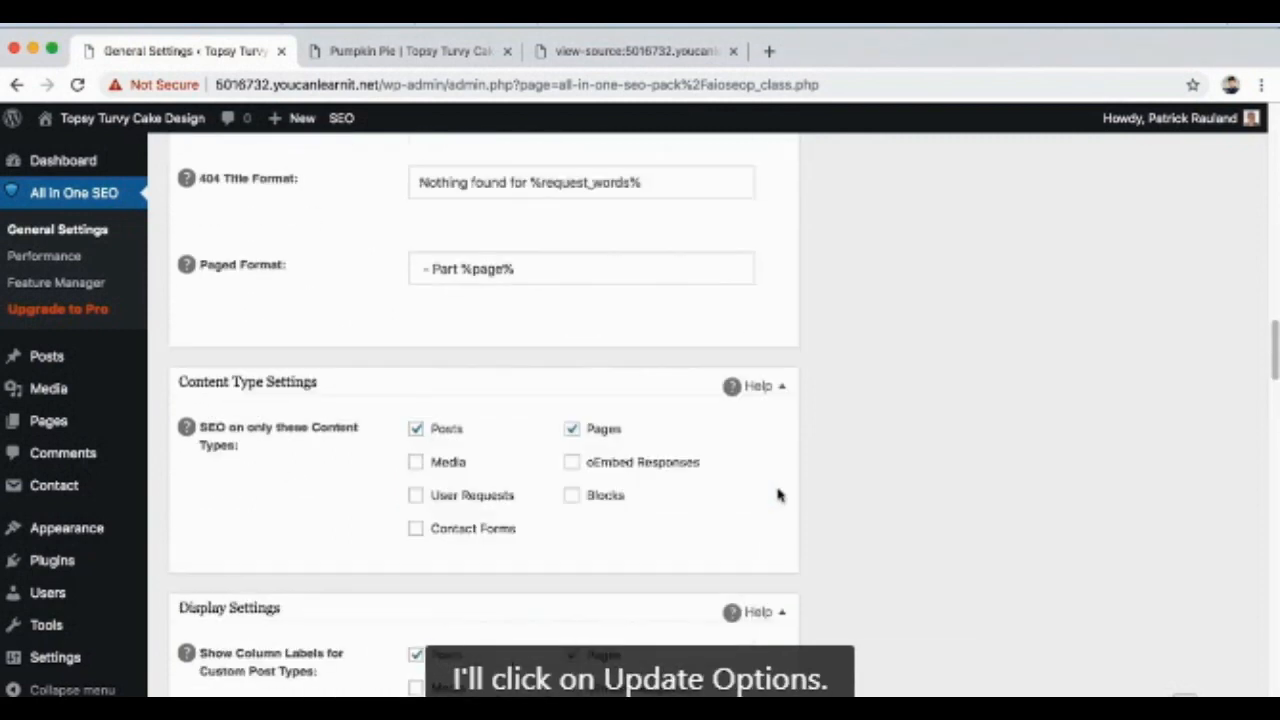
scroll(778, 494, up, 15)
scroll(778, 494, down, 3)
scroll(778, 494, up, 3)
click(252, 248)
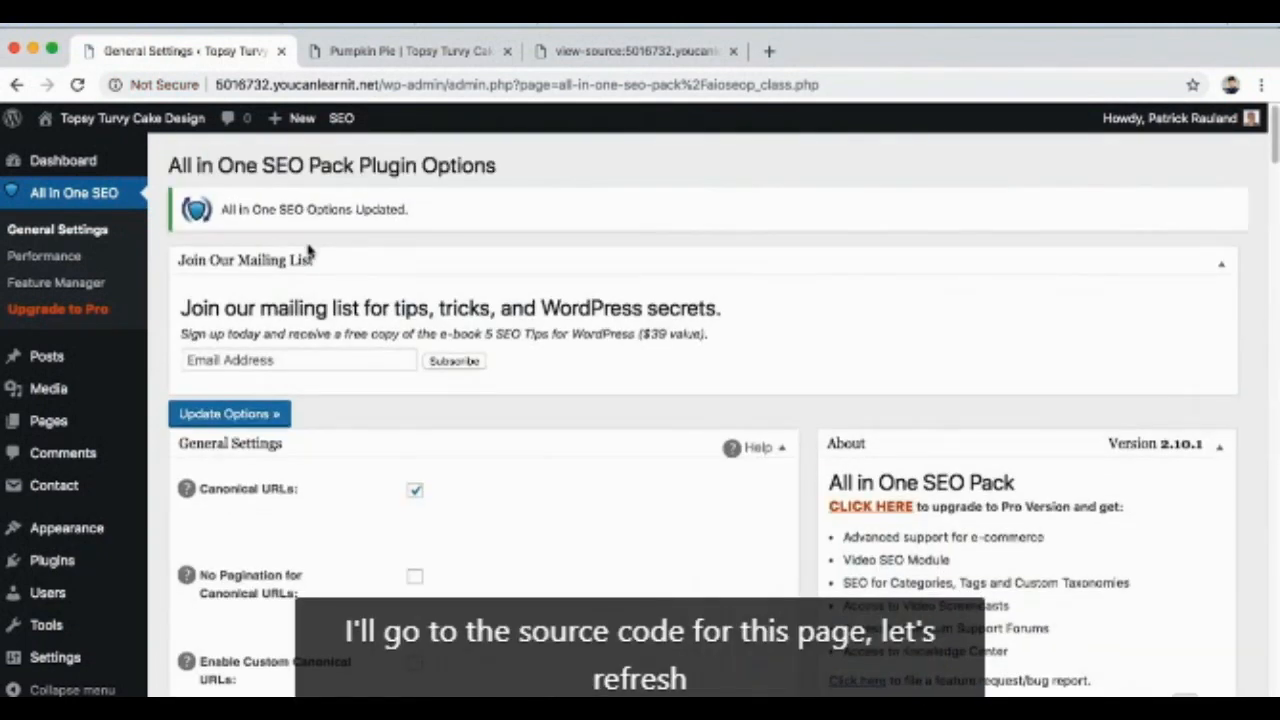
Step: Reload the Pumpkin Pie post's source code and highlight the text inside its title tag
click(583, 52)
key(super+r)
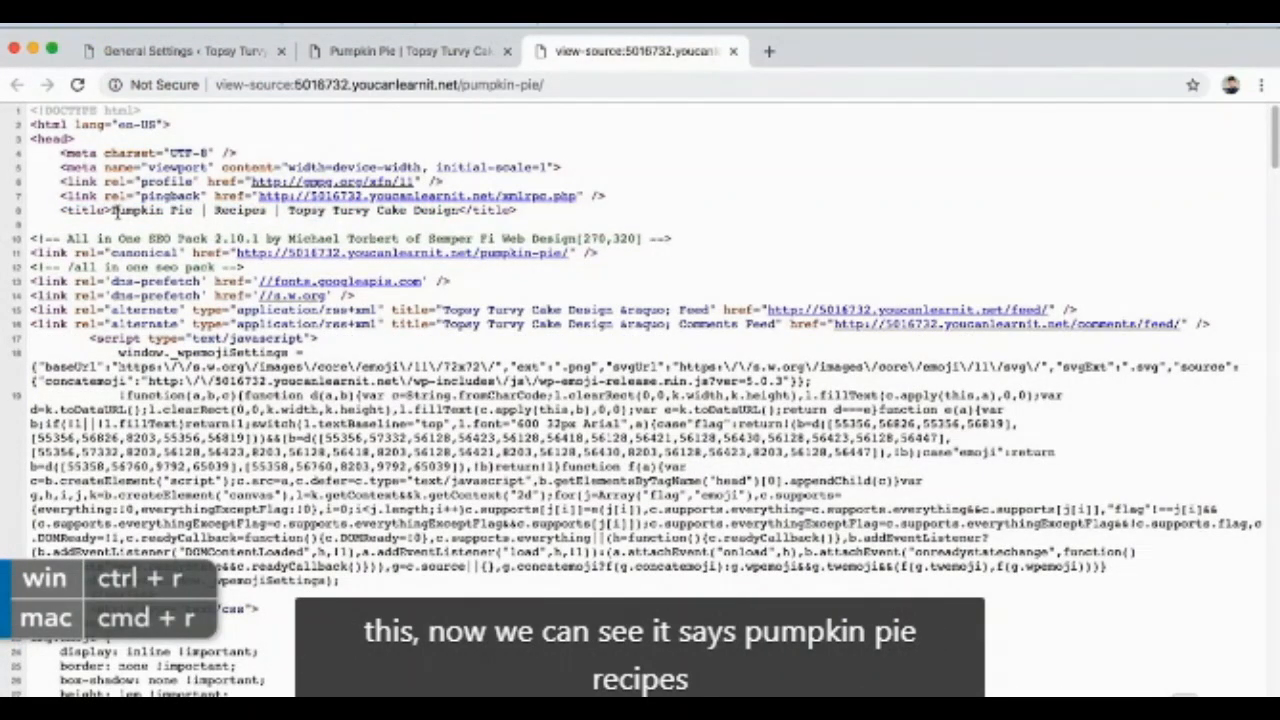
drag(111, 212, 462, 212)
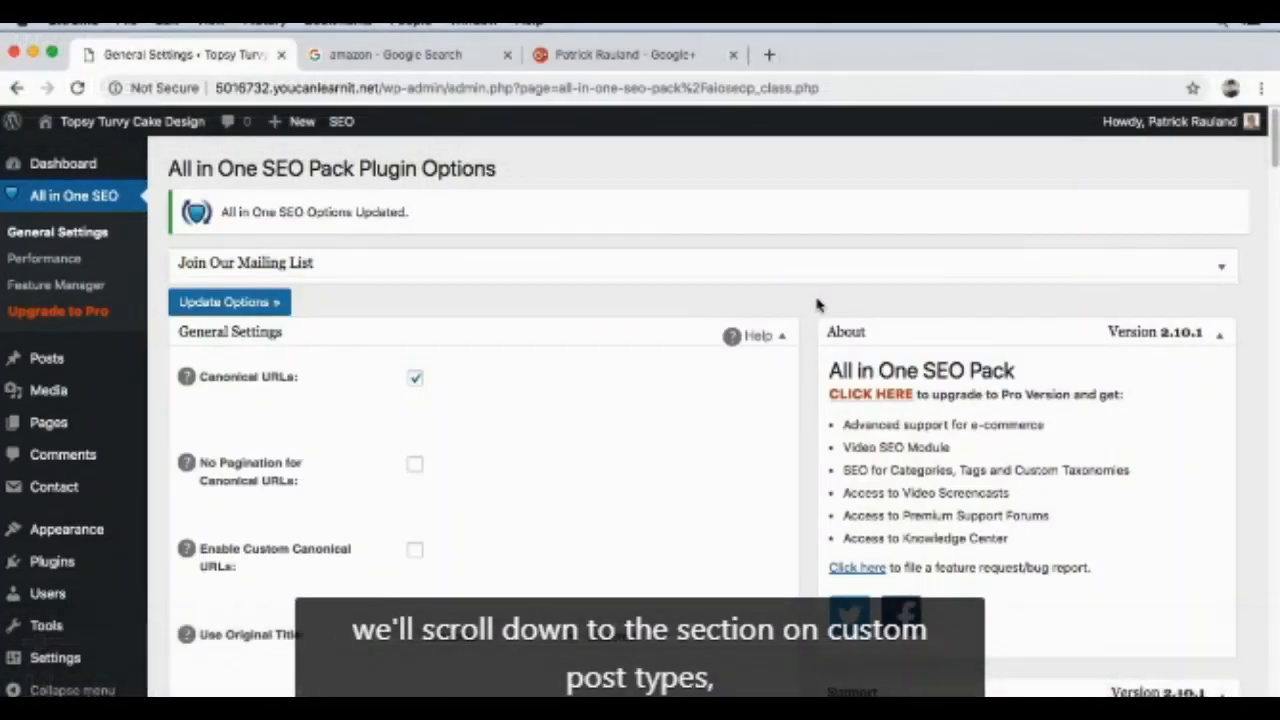
Step: Review the All in One SEO general settings from the home page options through content types, display and webmaster verification to Google Settings
scroll(818, 304, down, 10)
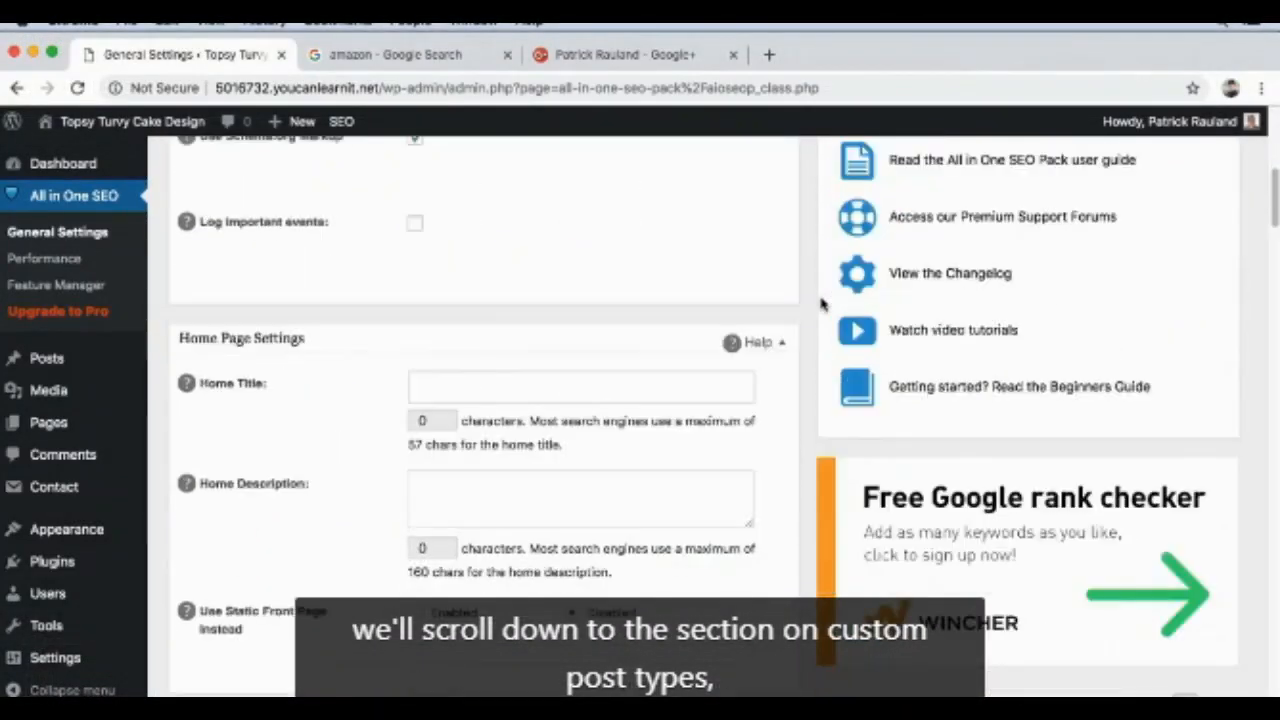
scroll(818, 304, down, 15)
scroll(818, 309, down, 12)
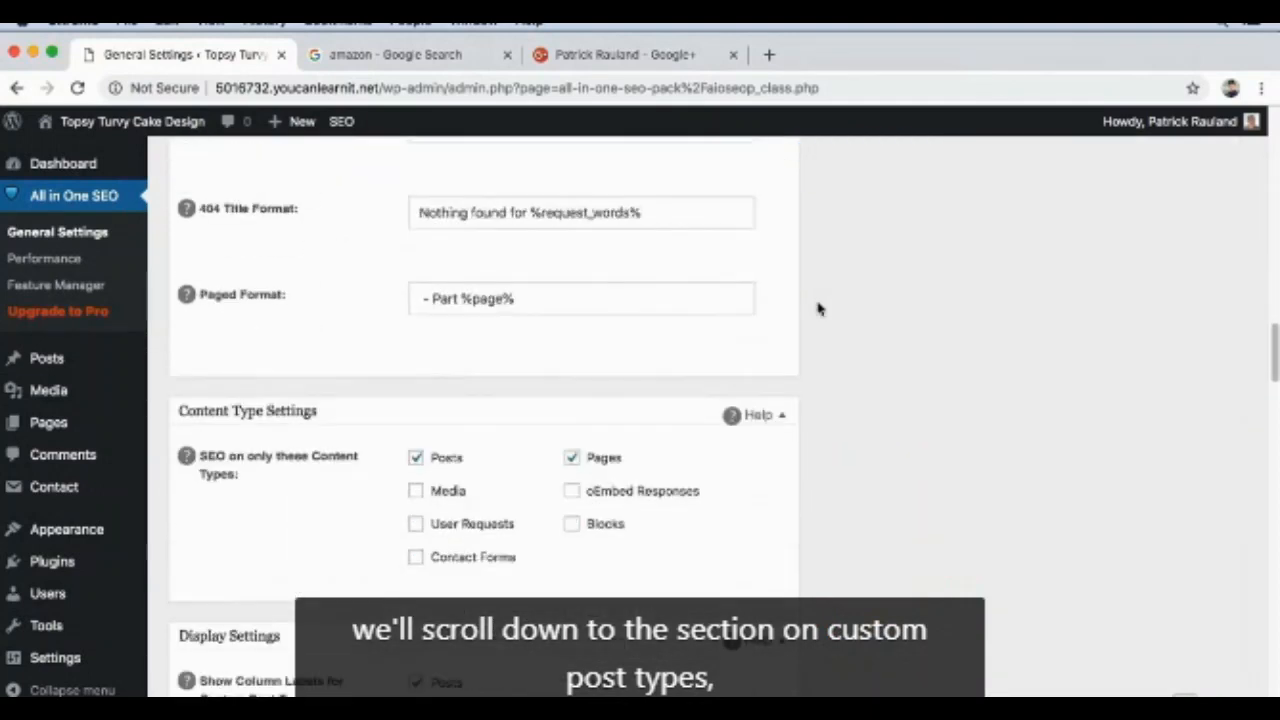
scroll(818, 309, down, 2)
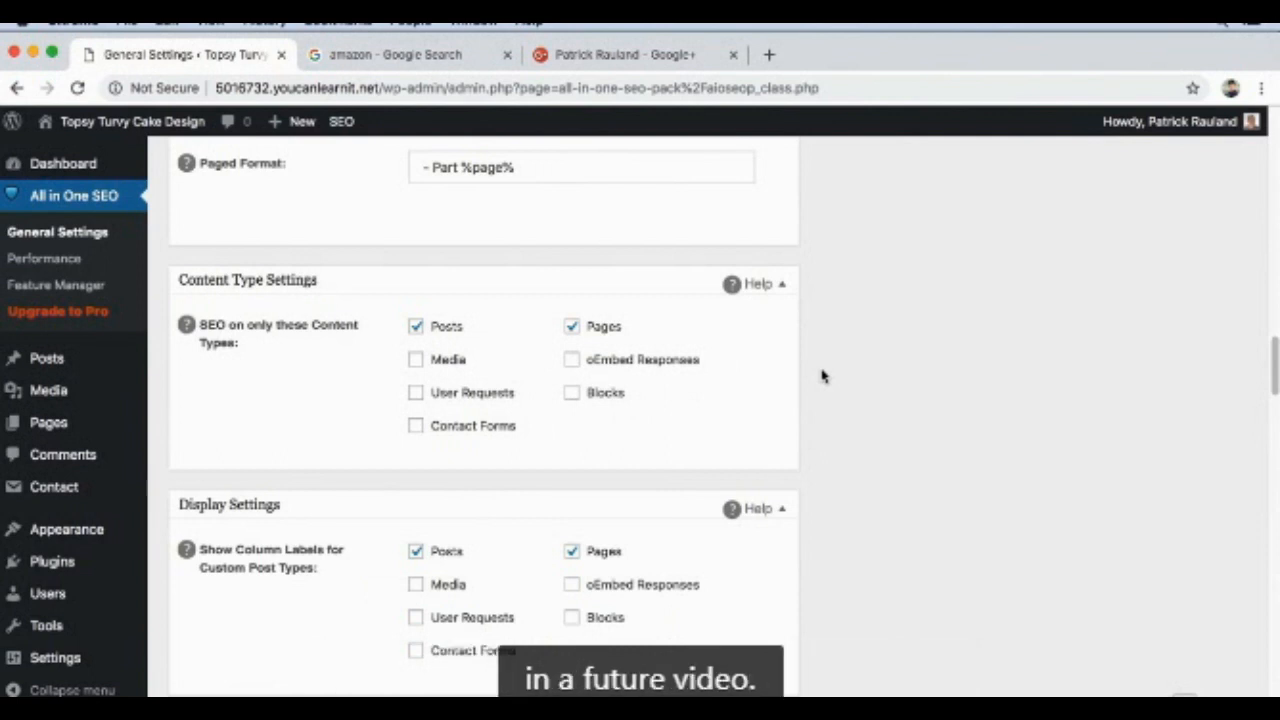
scroll(806, 369, down, 5)
scroll(808, 371, down, 1)
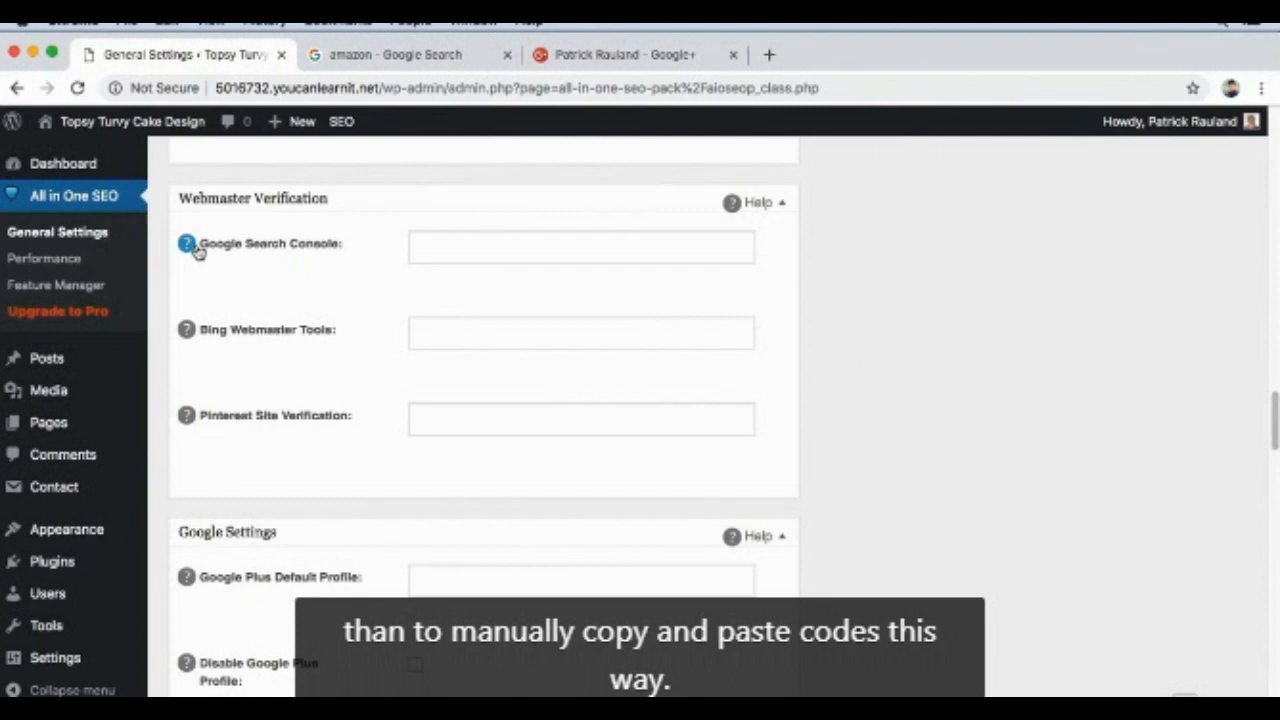
scroll(920, 288, down, 5)
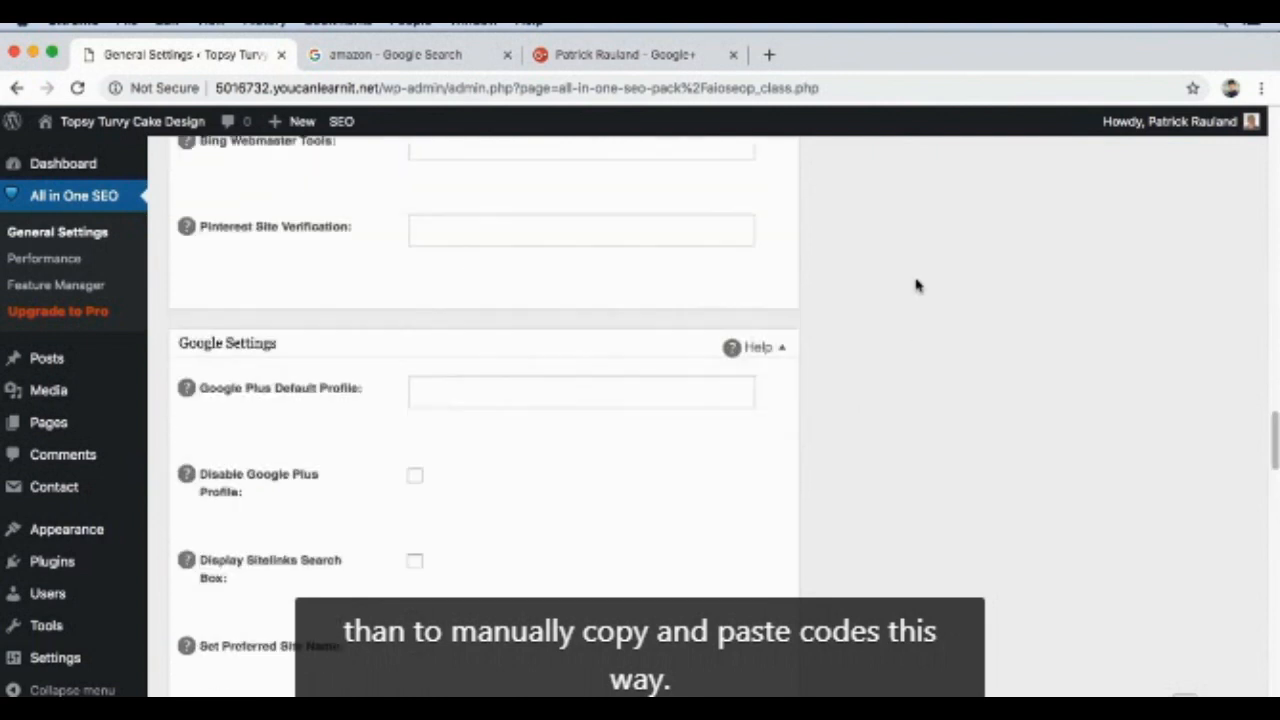
scroll(916, 286, down, 2)
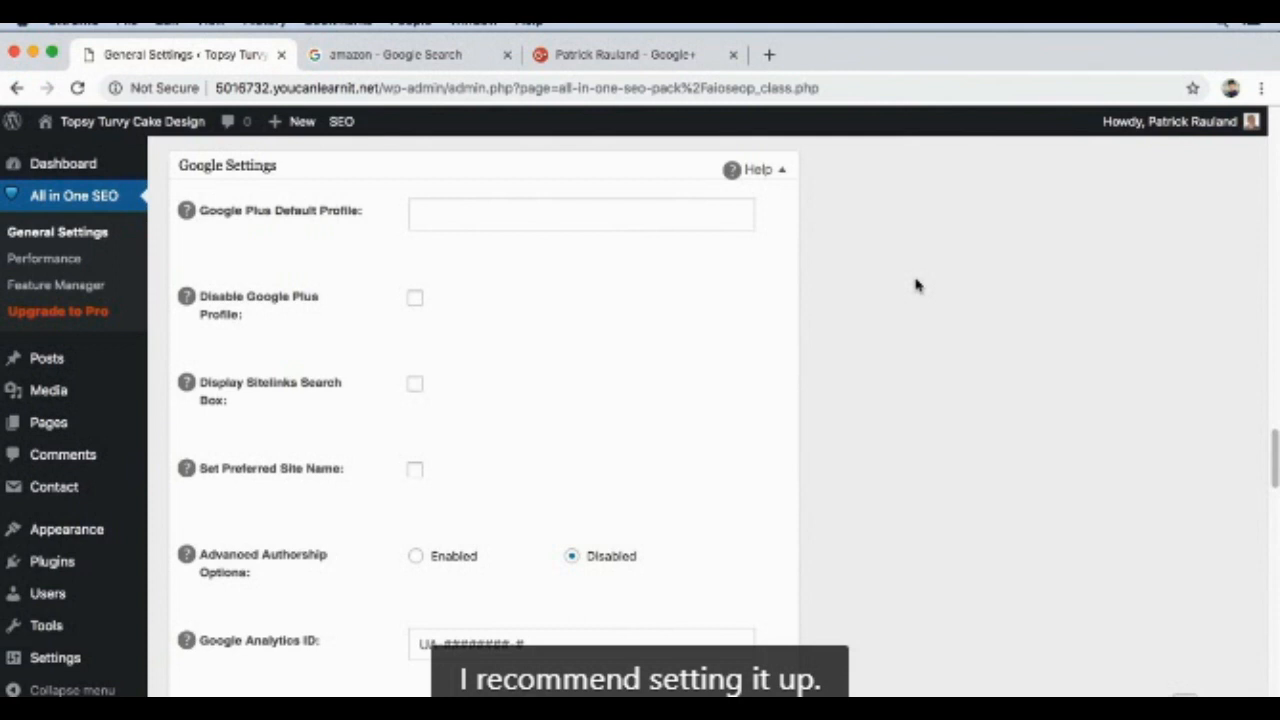
Step: Copy the Google+ profile URL from its open page and enter it as the Google Plus Default Profile in Google Settings
click(632, 54)
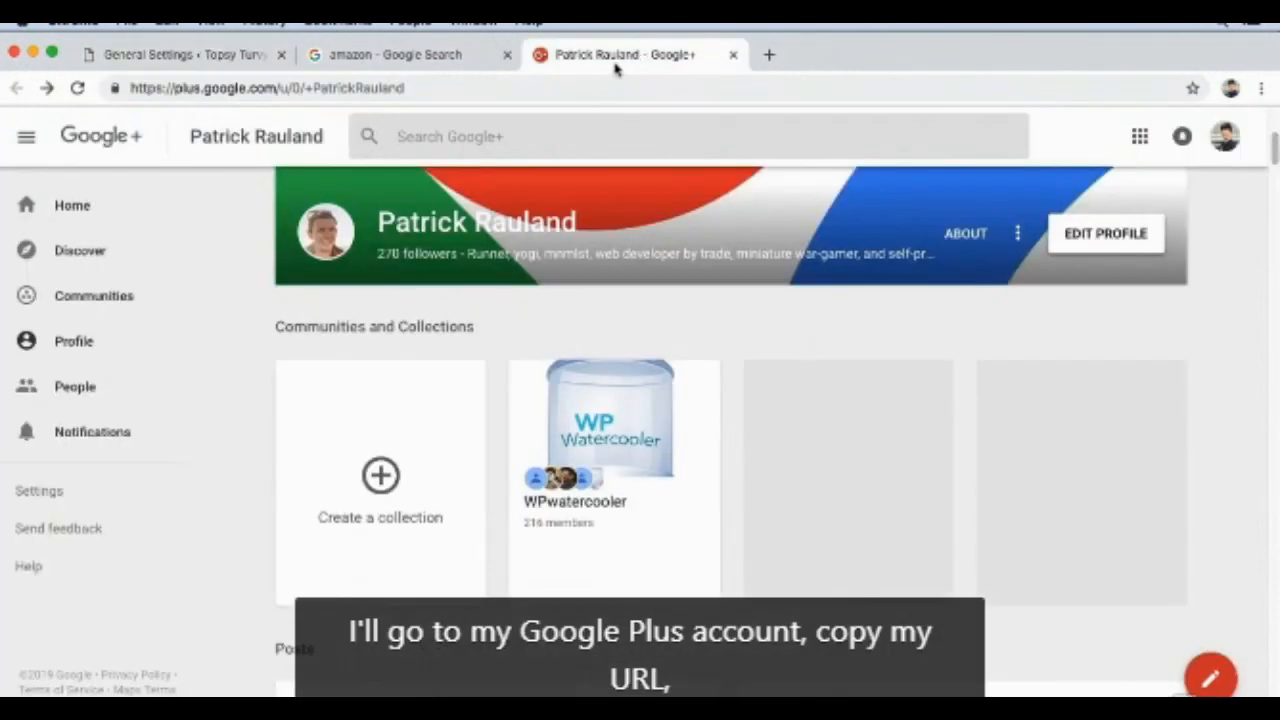
click(571, 85)
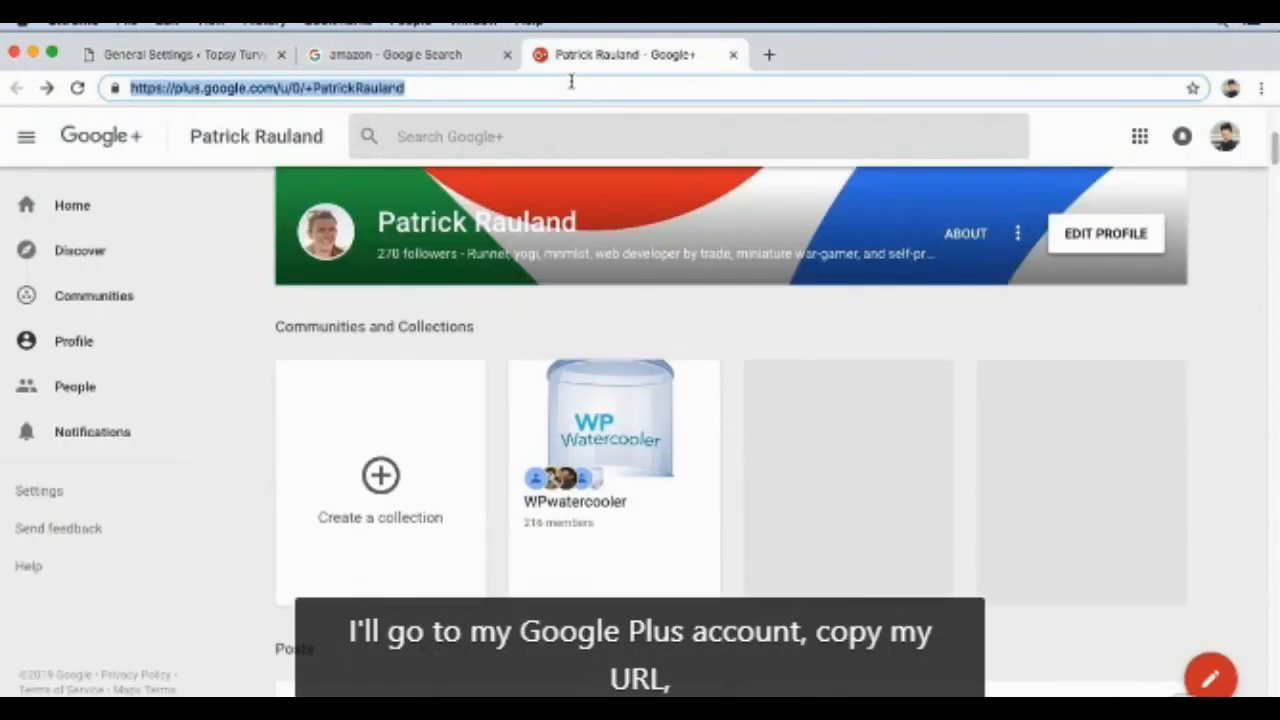
click(230, 55)
click(456, 227)
key(super+v)
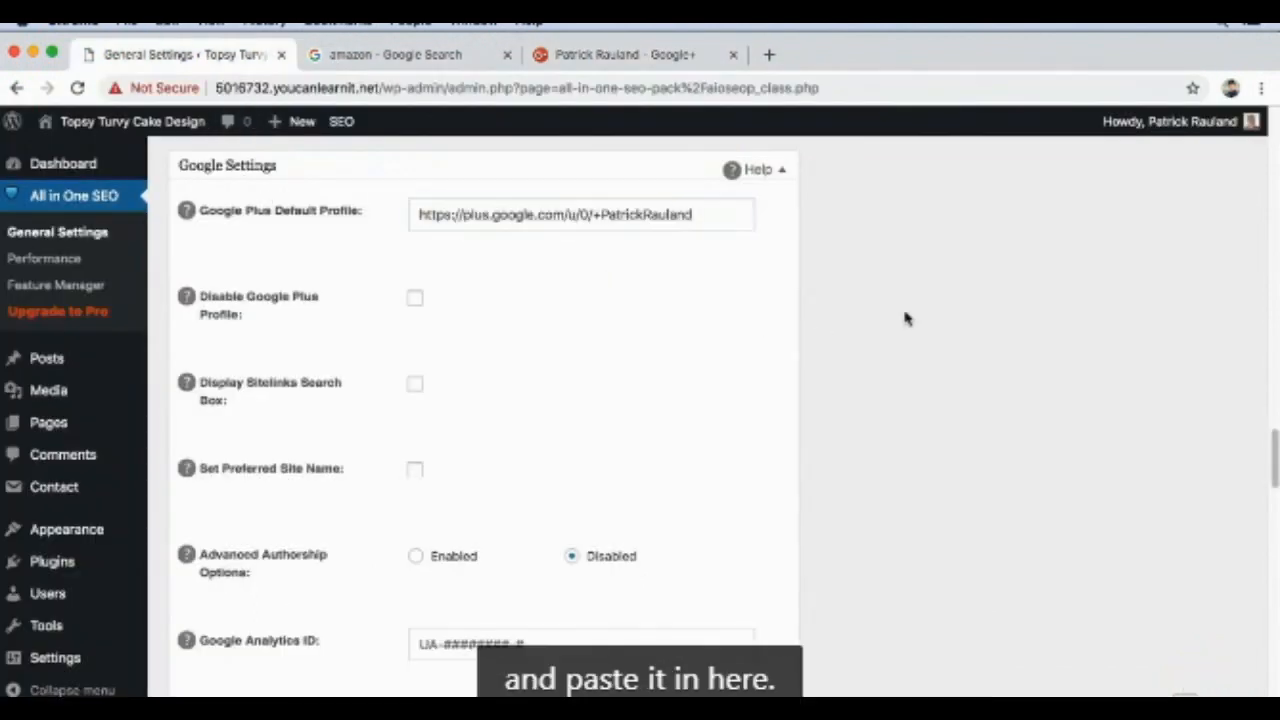
click(905, 318)
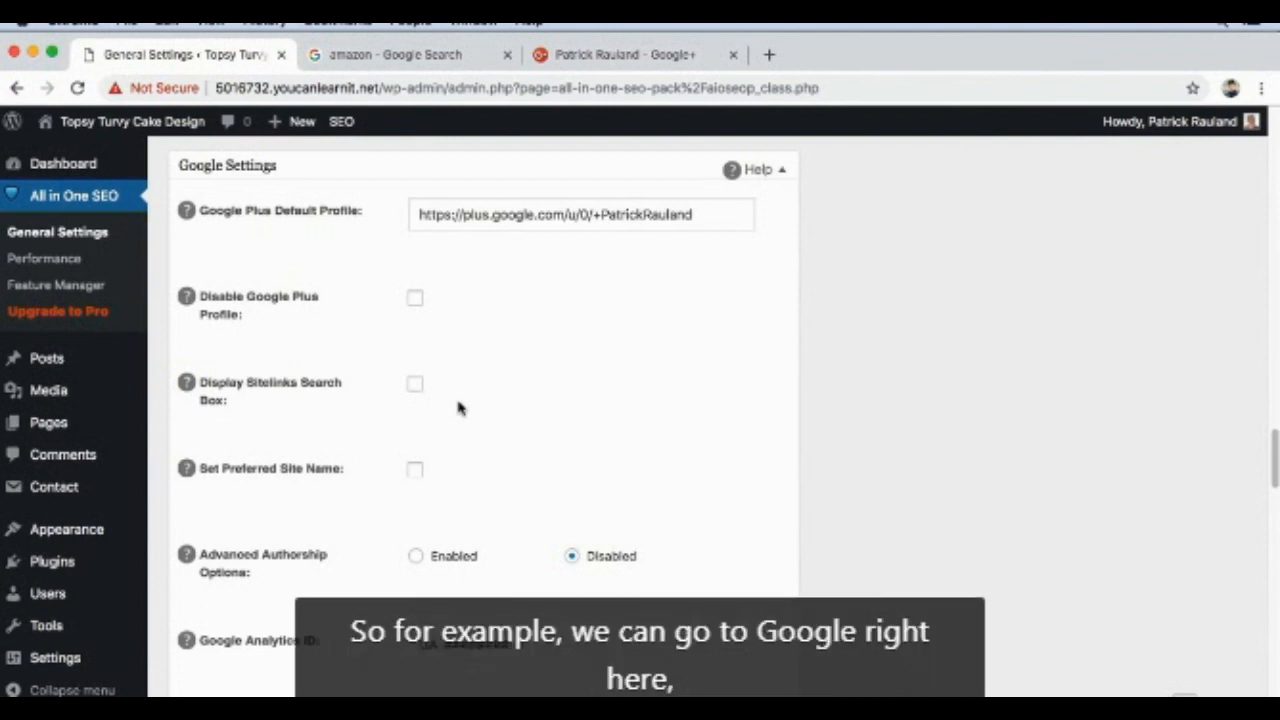
Step: Consult the open Google results for "amazon" as a sitelinks and site name example, and return to the plugin settings
click(445, 60)
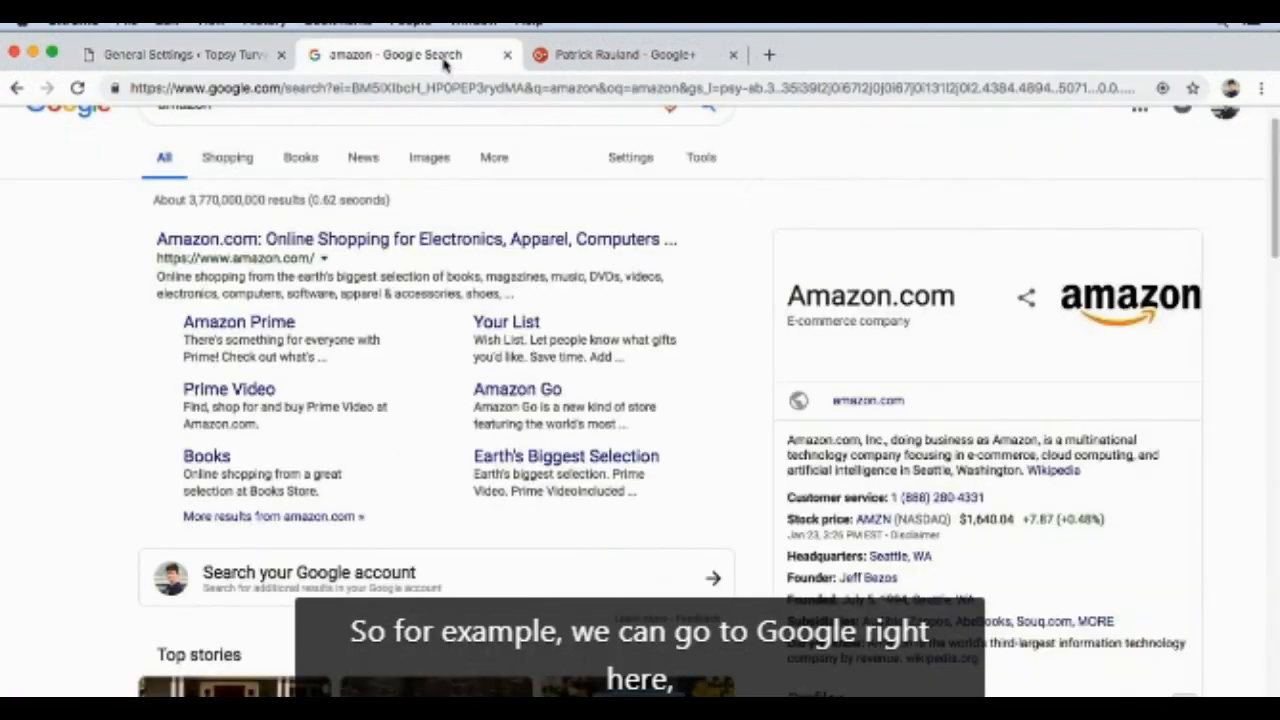
scroll(57, 352, up, 1)
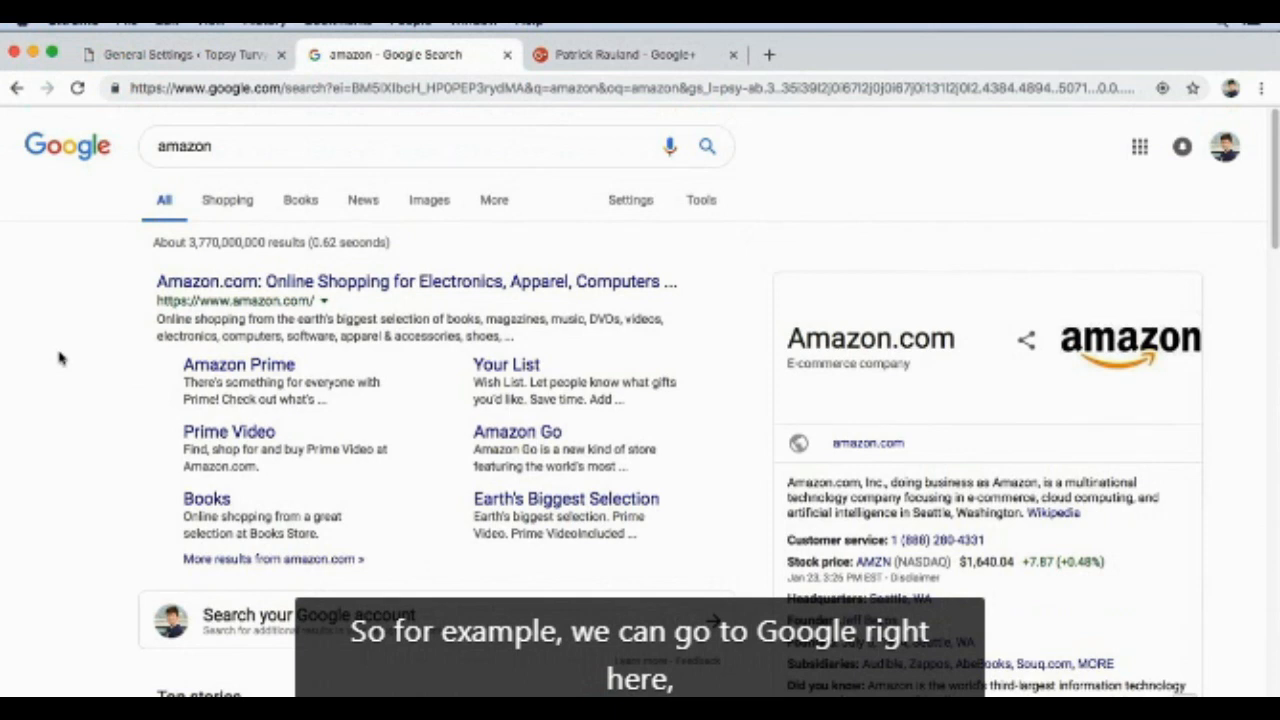
click(200, 162)
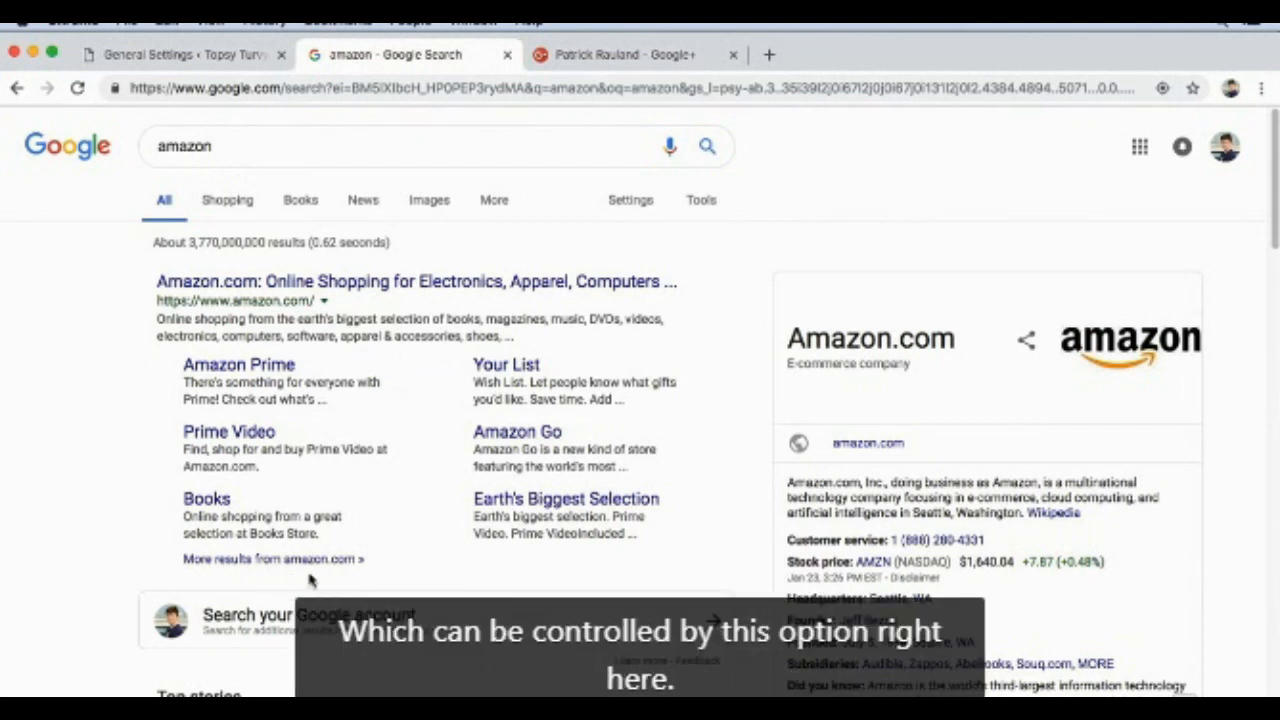
click(214, 64)
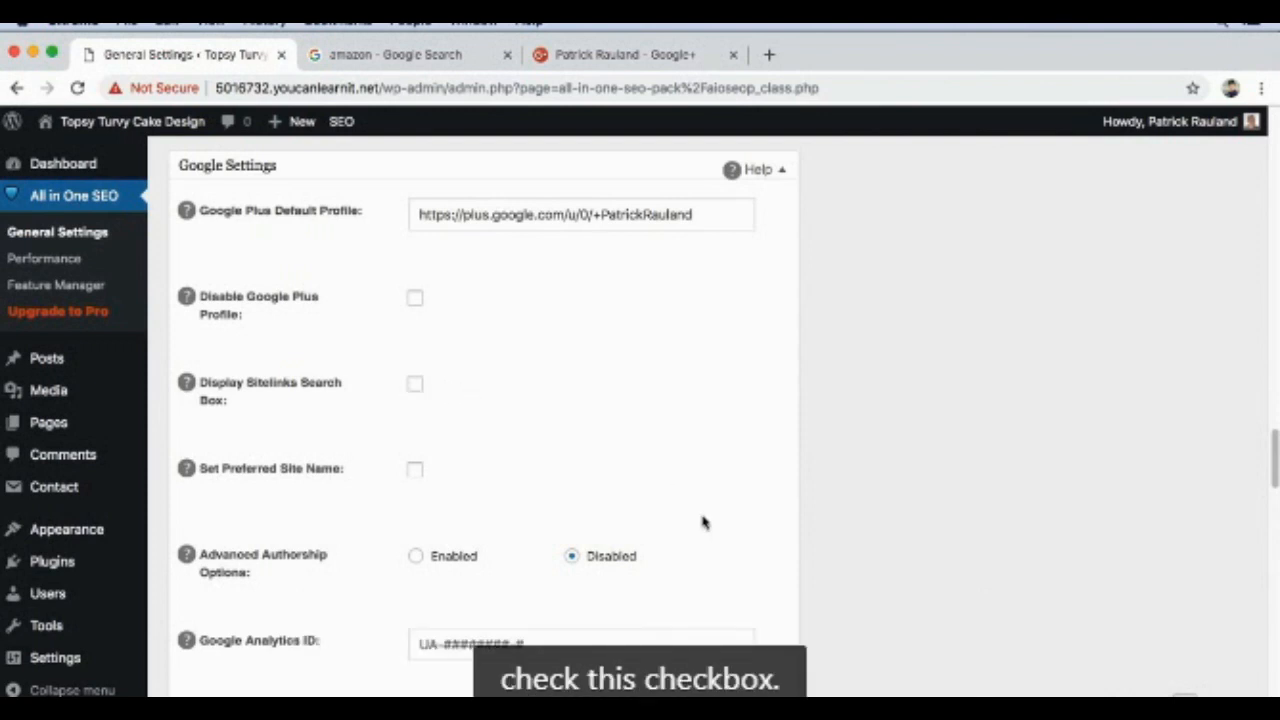
Step: Check the remaining Google Settings and save the All in One SEO options
scroll(706, 534, down, 3)
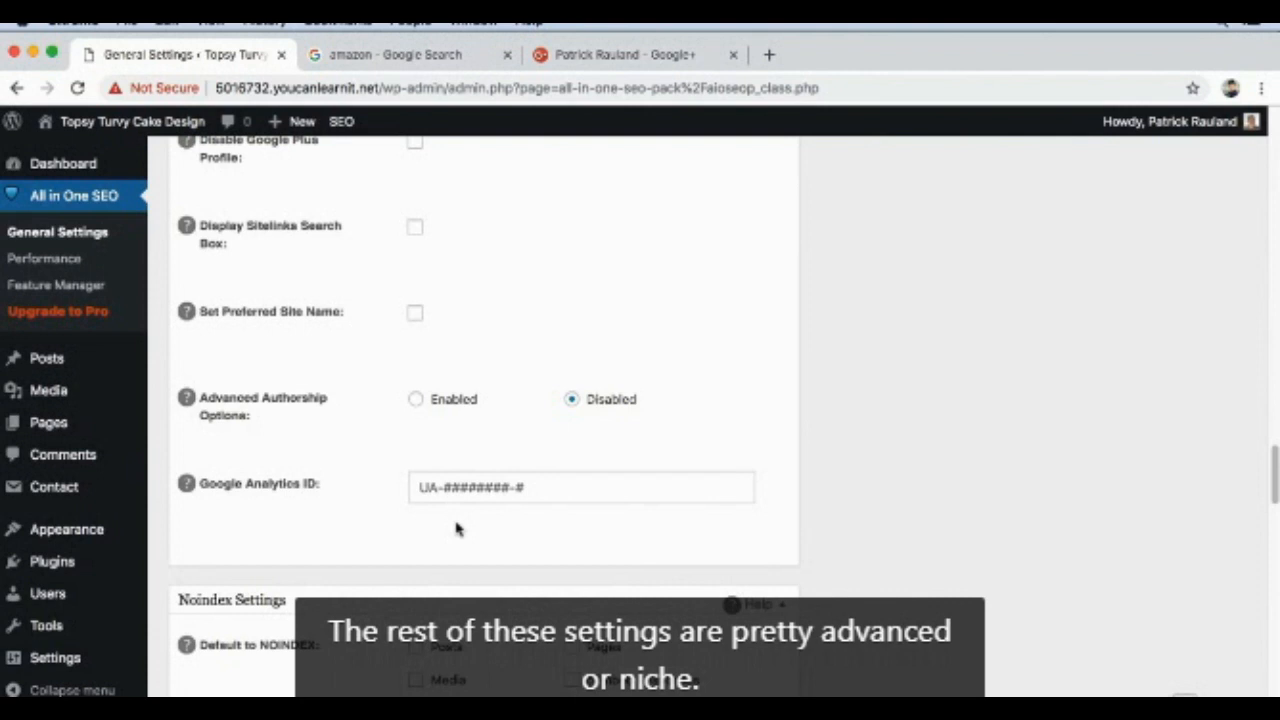
scroll(760, 464, up, 20)
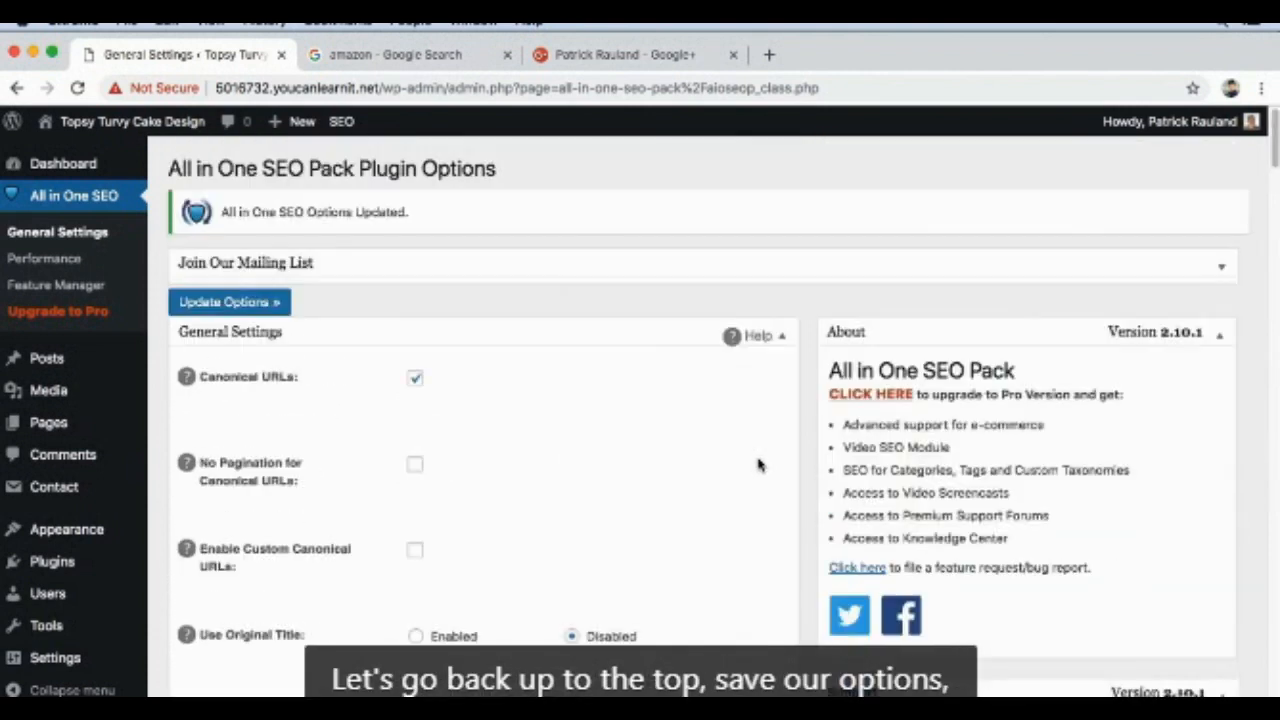
click(279, 302)
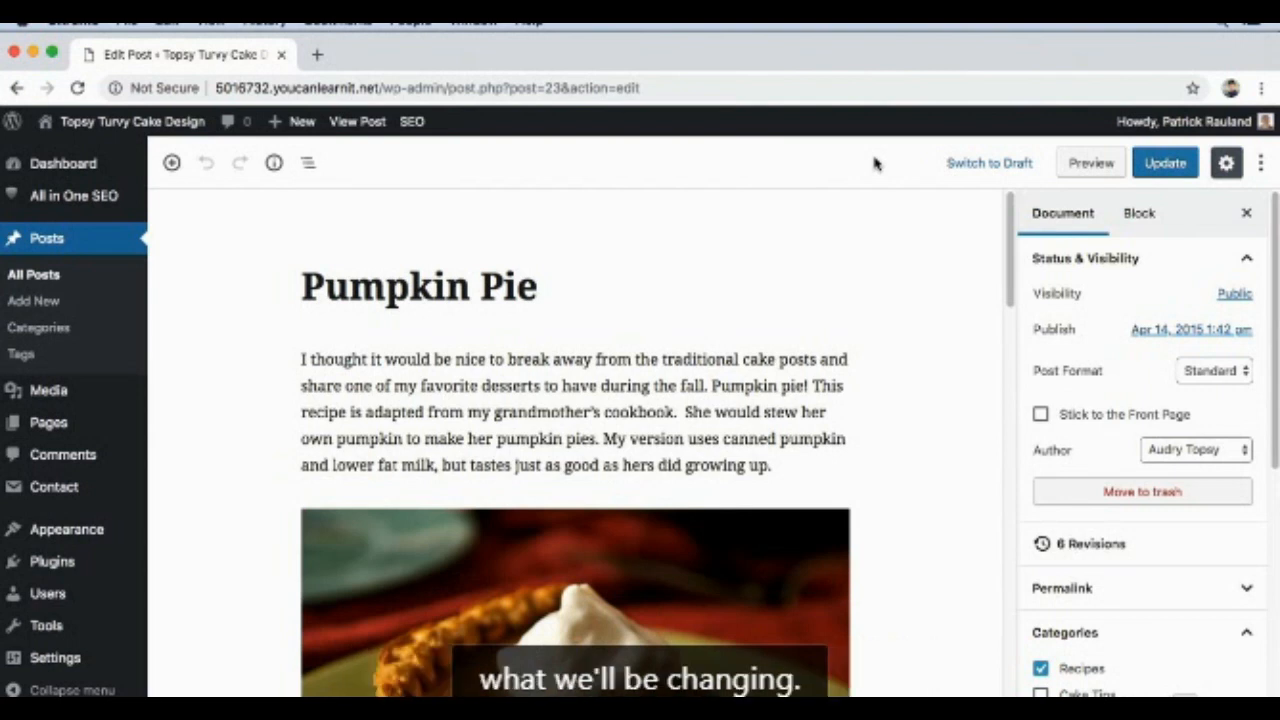
Step: View the published Pumpkin Pie post, open its page source and highlight the whole title tag
click(342, 122)
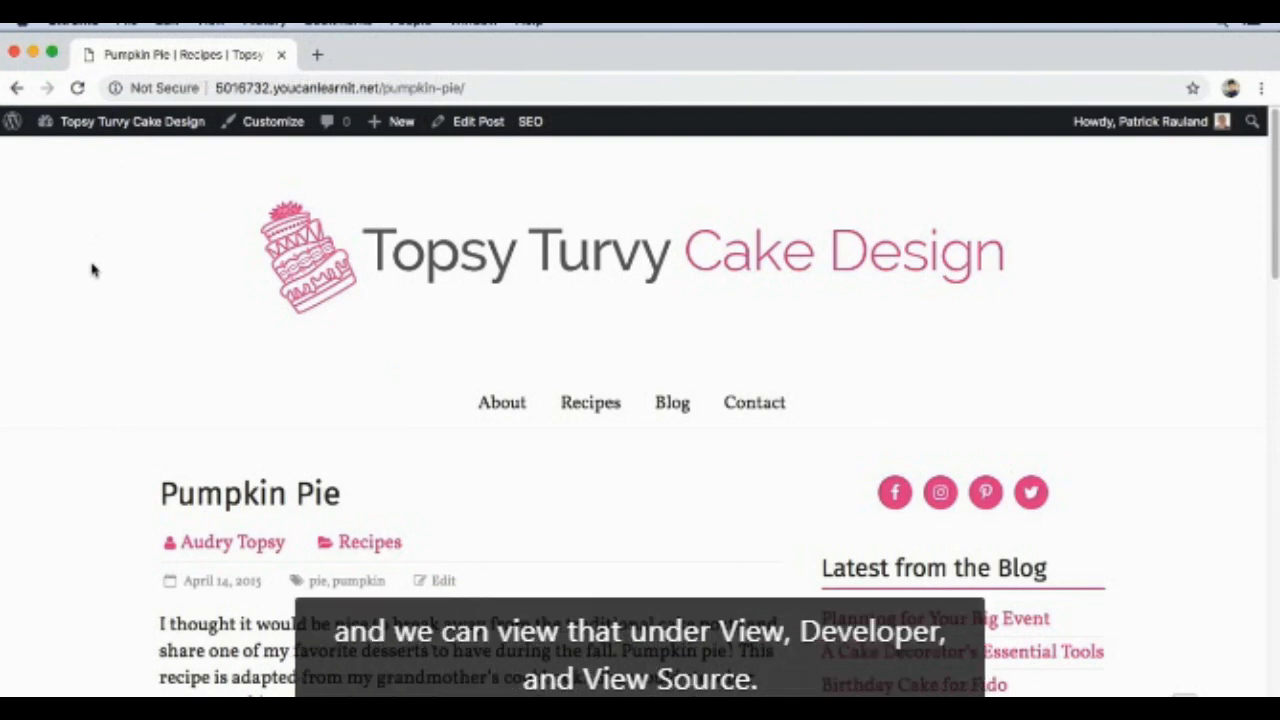
click(210, 20)
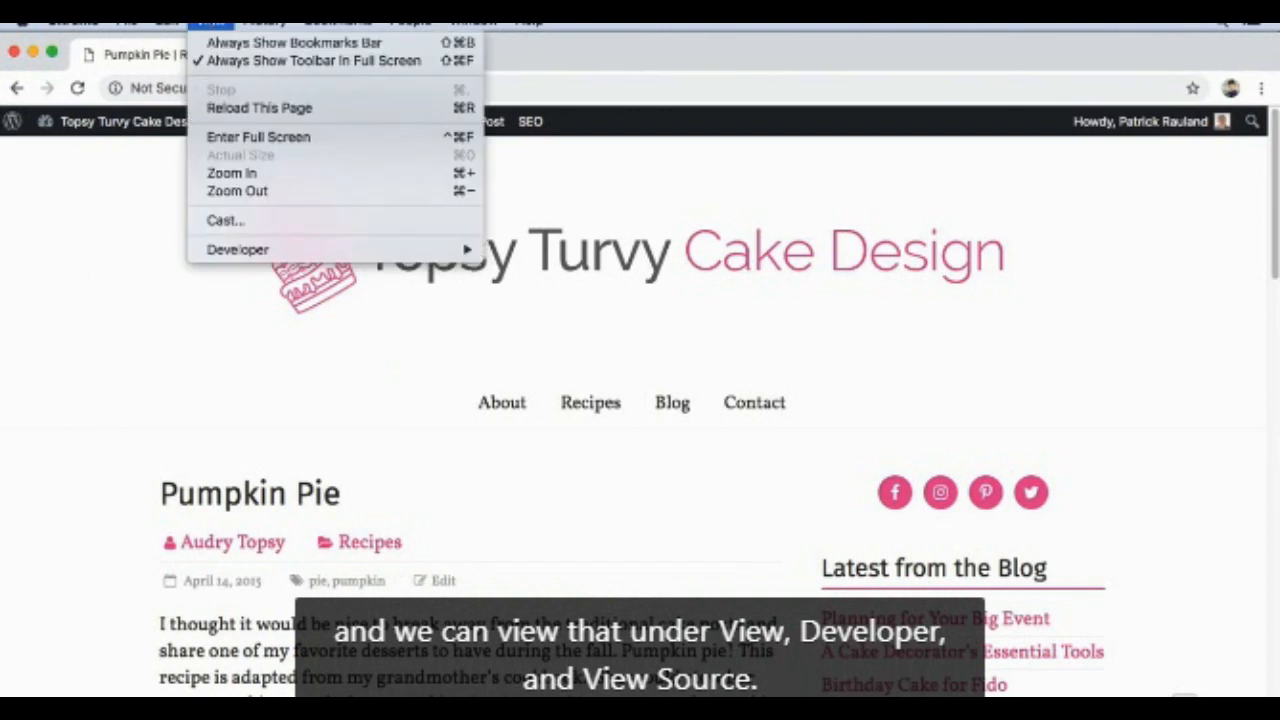
mouse_move(246, 249)
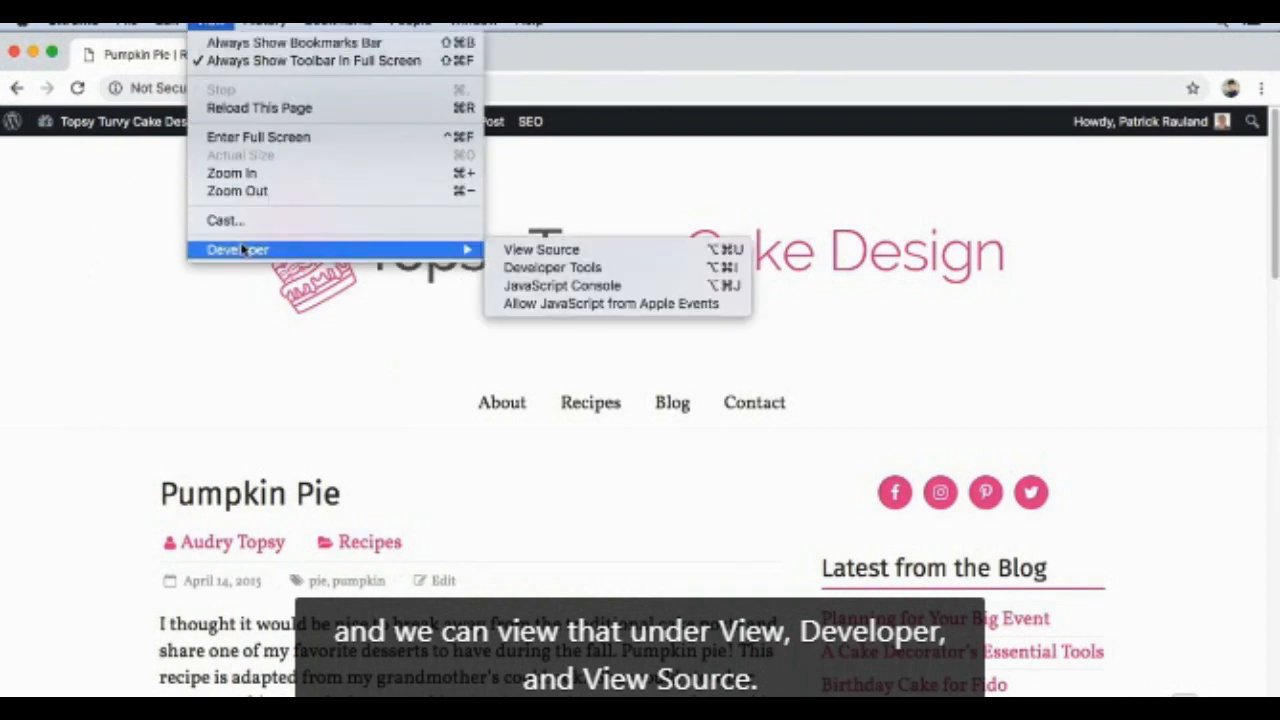
click(500, 249)
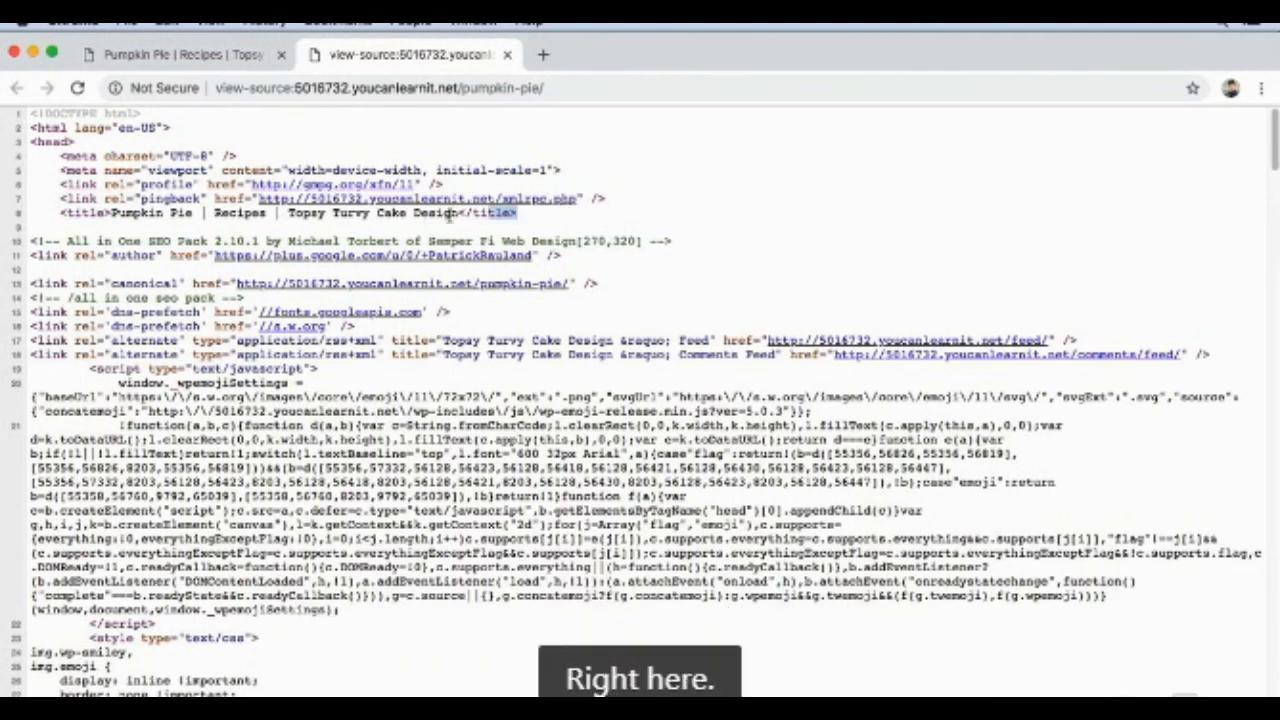
drag(520, 213, 52, 210)
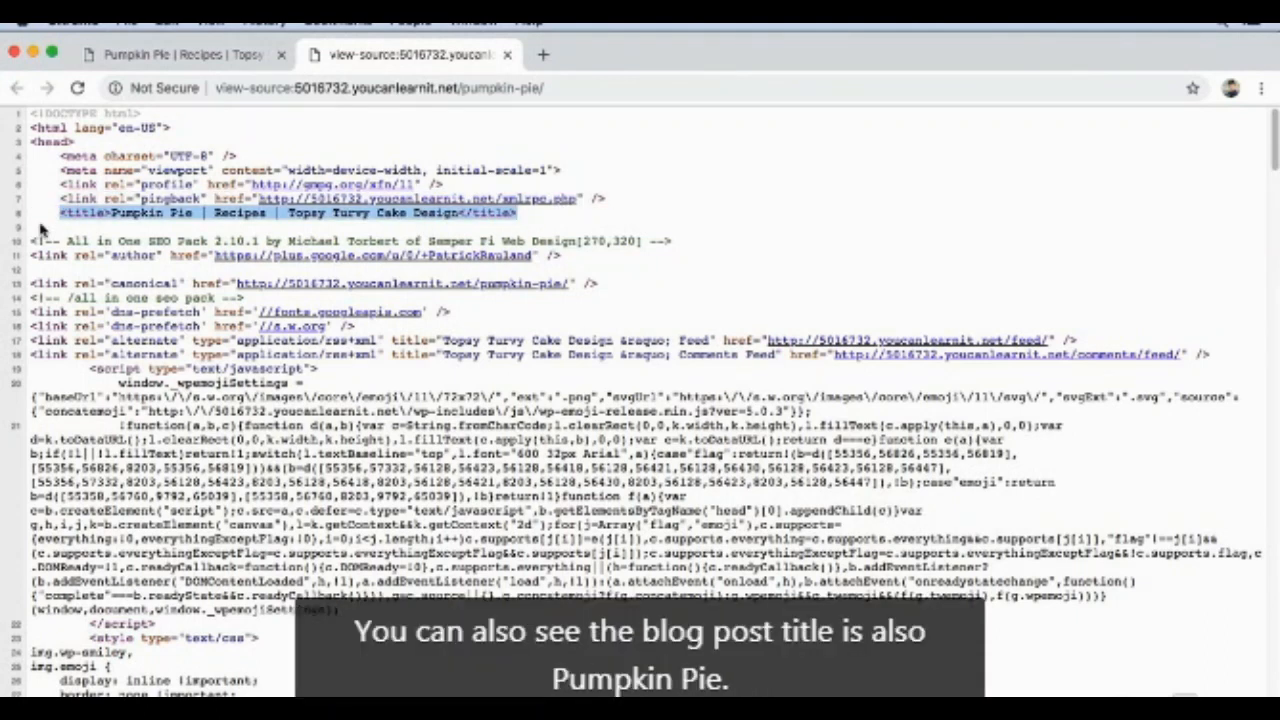
Step: Return to the published Pumpkin Pie post and highlight its heading for comparison with the title tag
click(168, 56)
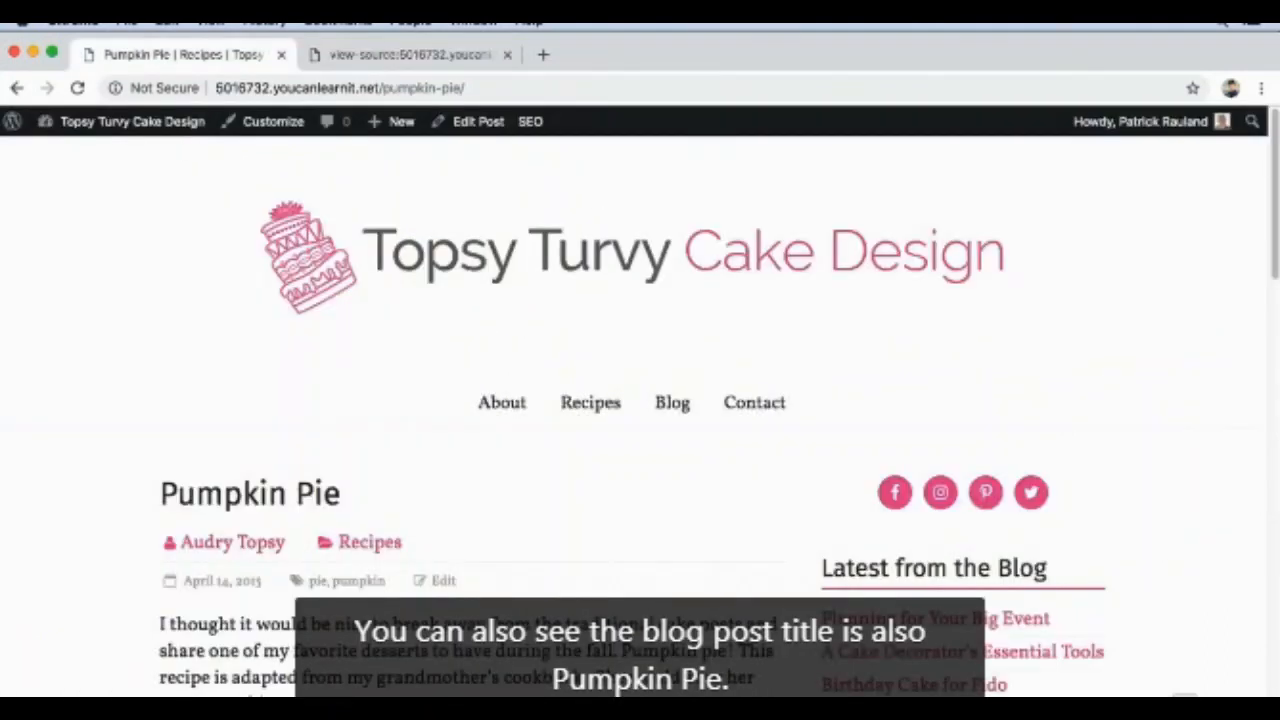
drag(340, 490, 160, 492)
click(164, 494)
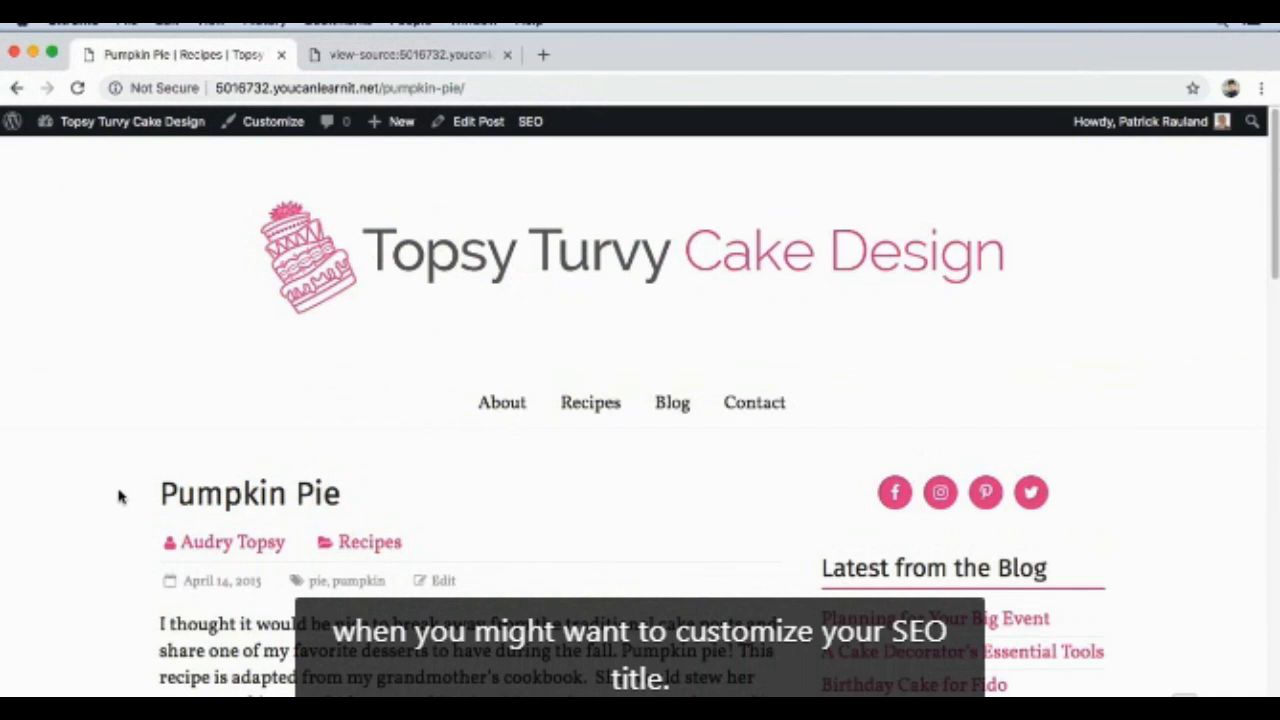
Step: Open the Pumpkin Pie post for editing and go to the preview snippet and title fields in its All in One SEO section
click(466, 130)
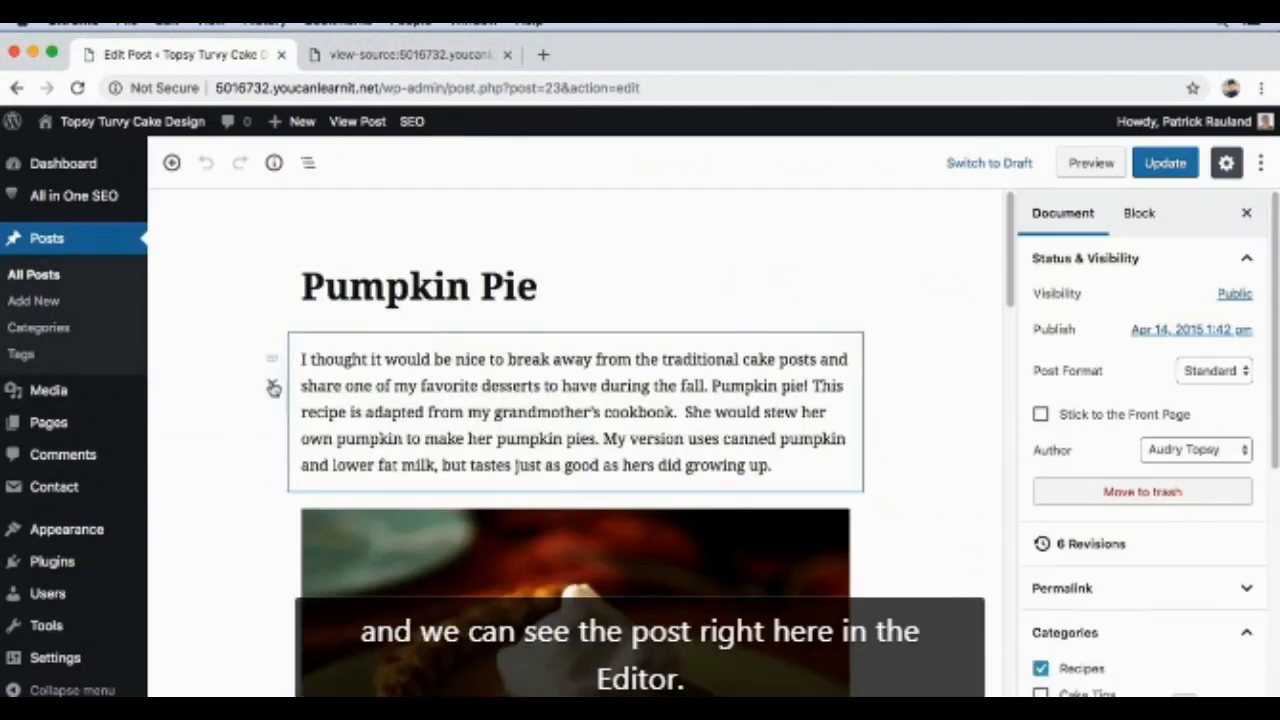
scroll(236, 430, down, 5)
scroll(236, 432, down, 15)
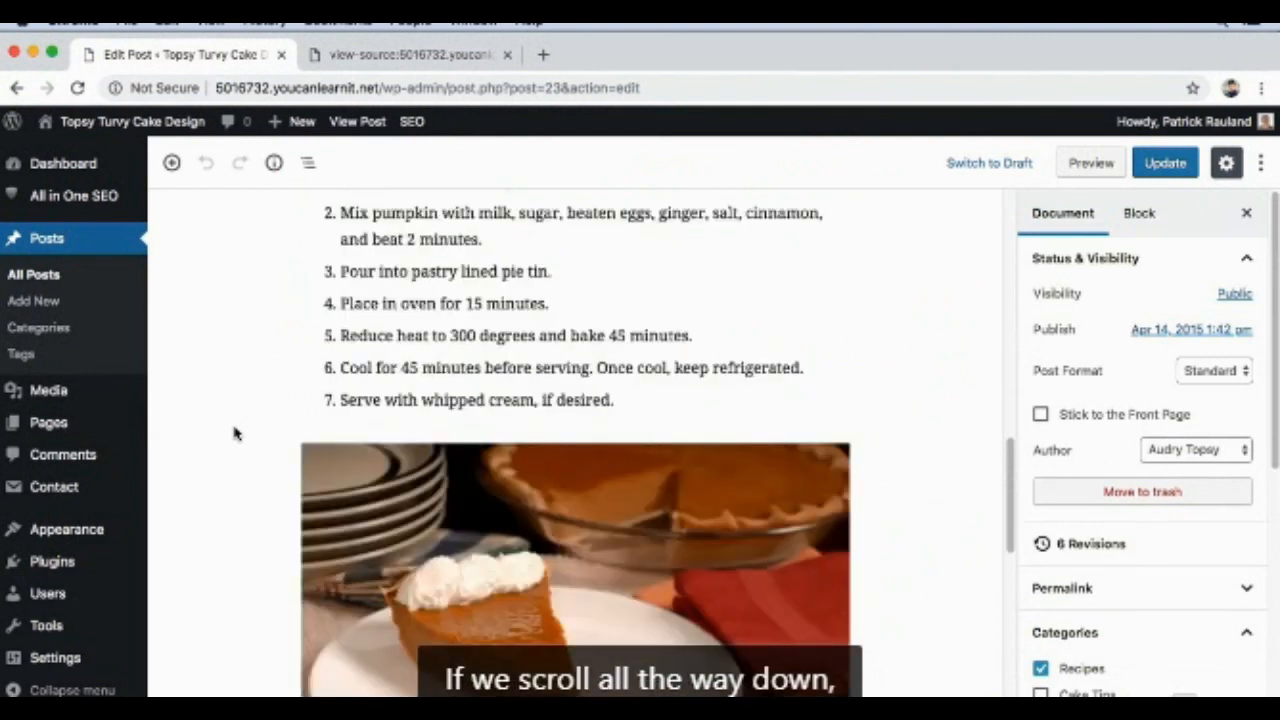
scroll(236, 432, down, 5)
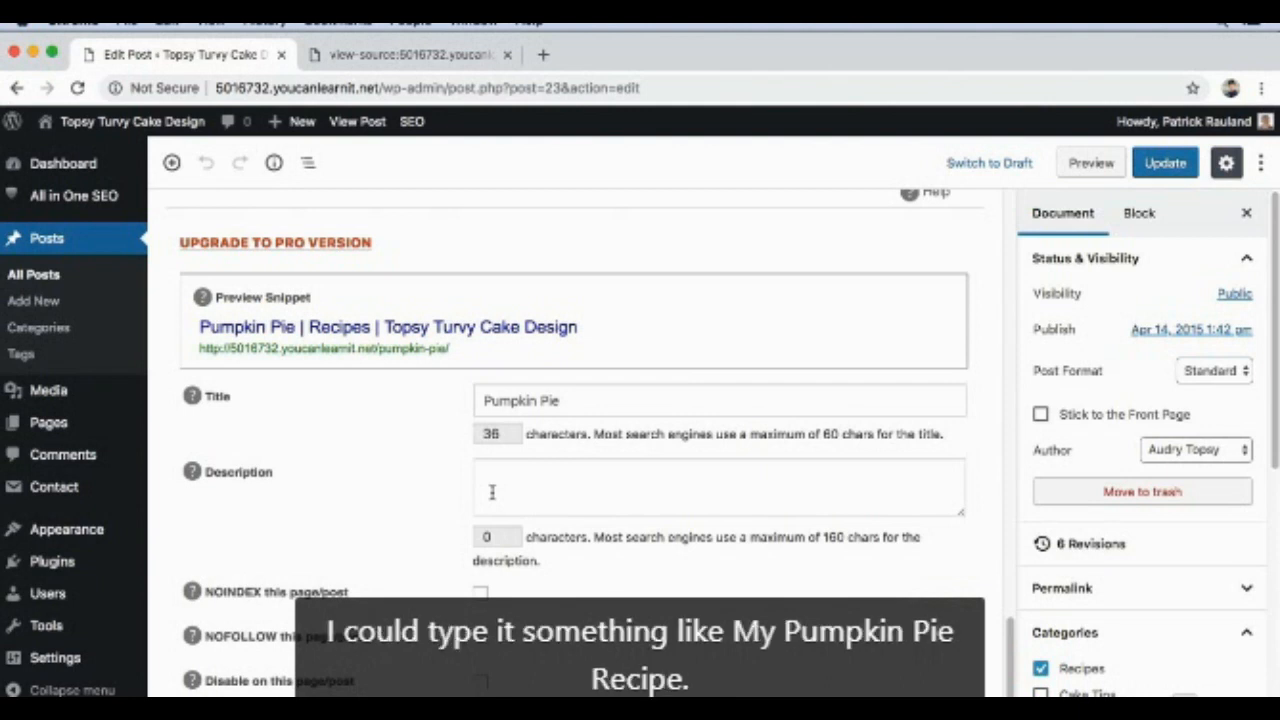
Step: Replace the post's SEO title with "My Pumpkin Pie Recipe"
click(512, 400)
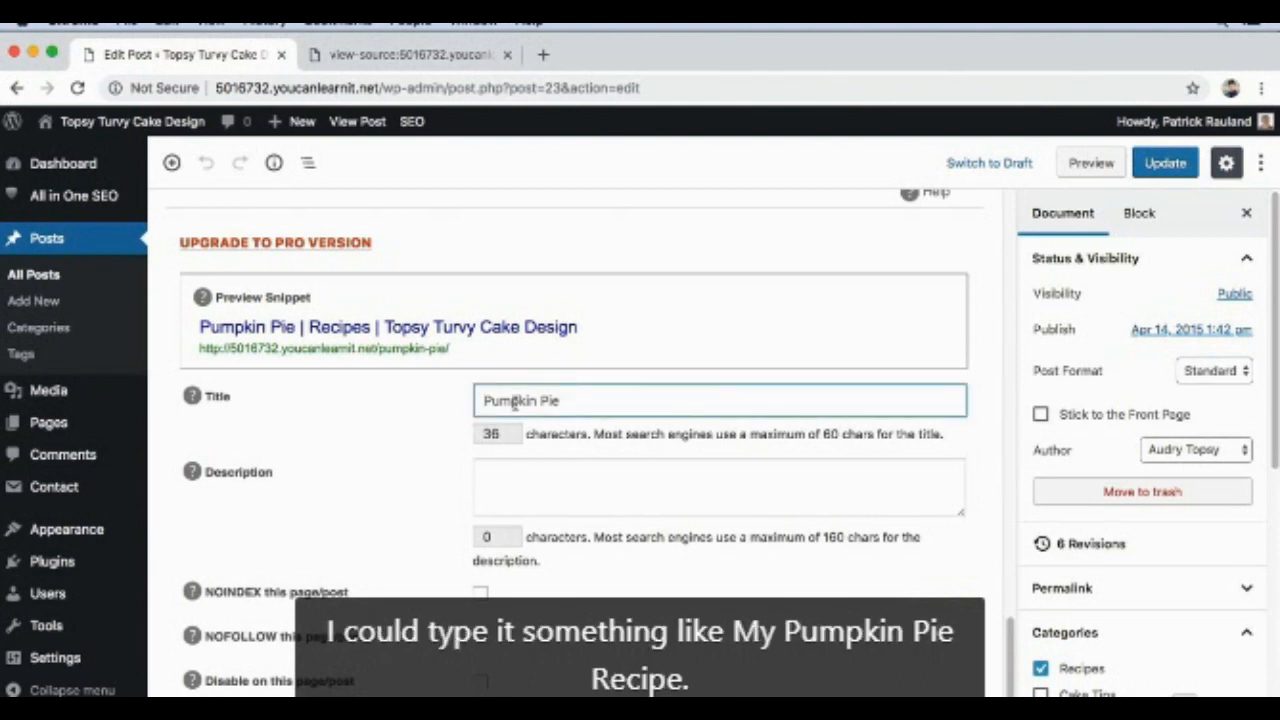
key(super+a)
text(My Pump)
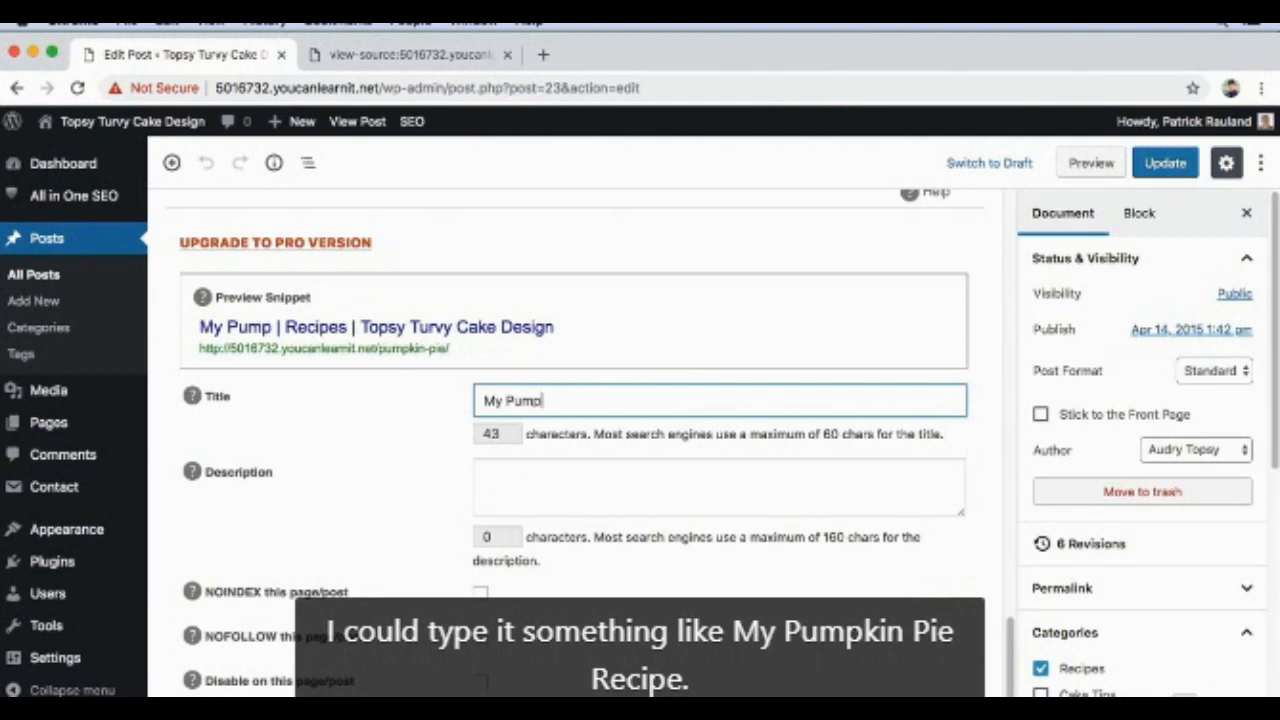
text(kin ie)
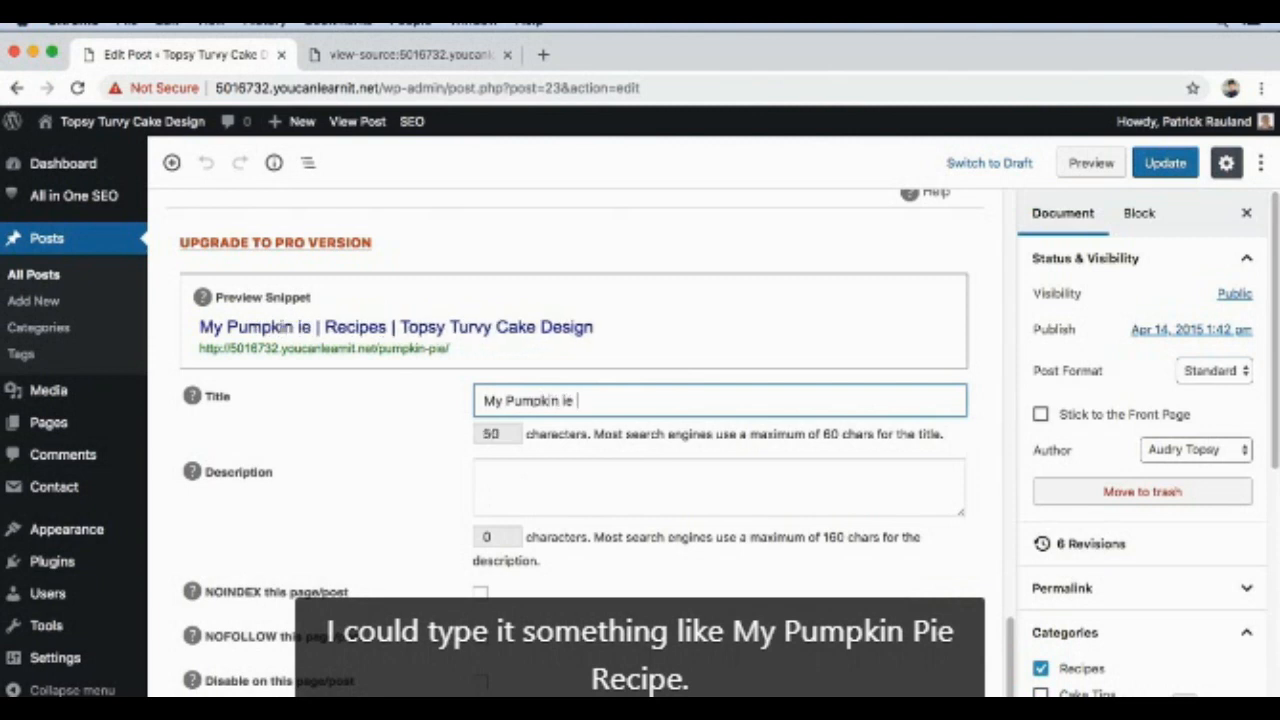
key(BackSpace)
key(BackSpace)
text(Pie R)
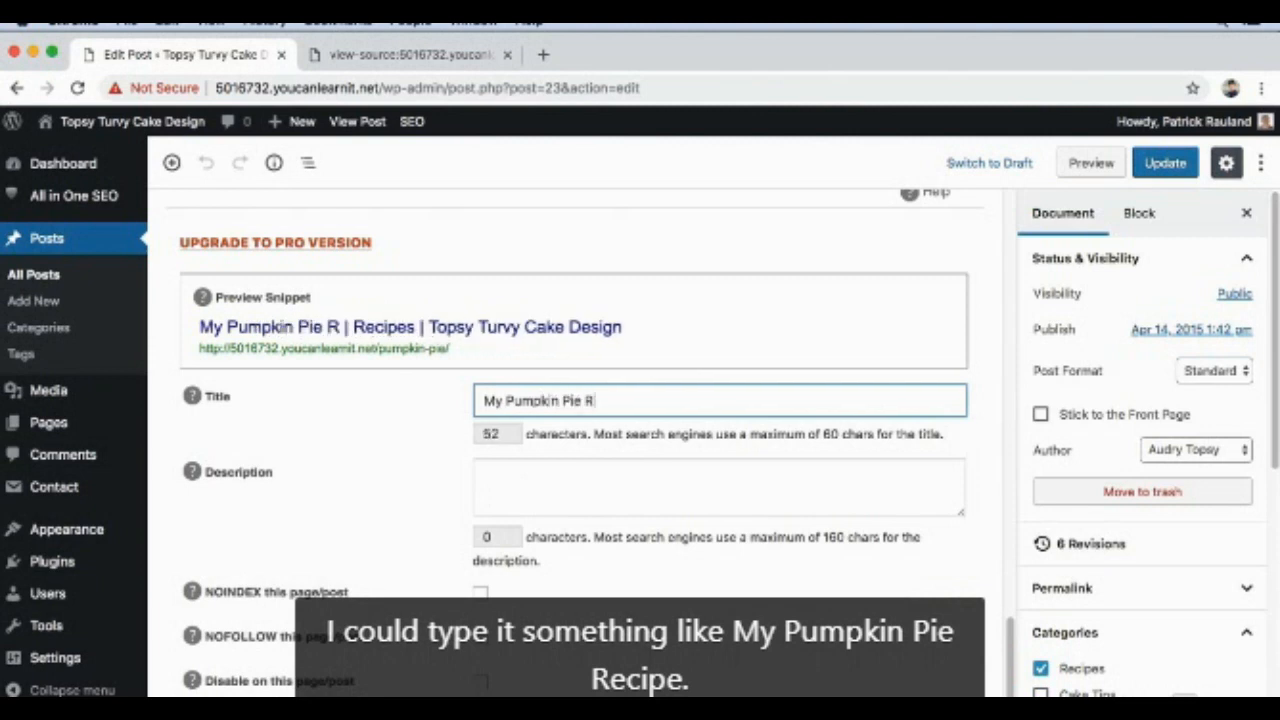
text(ecipe)
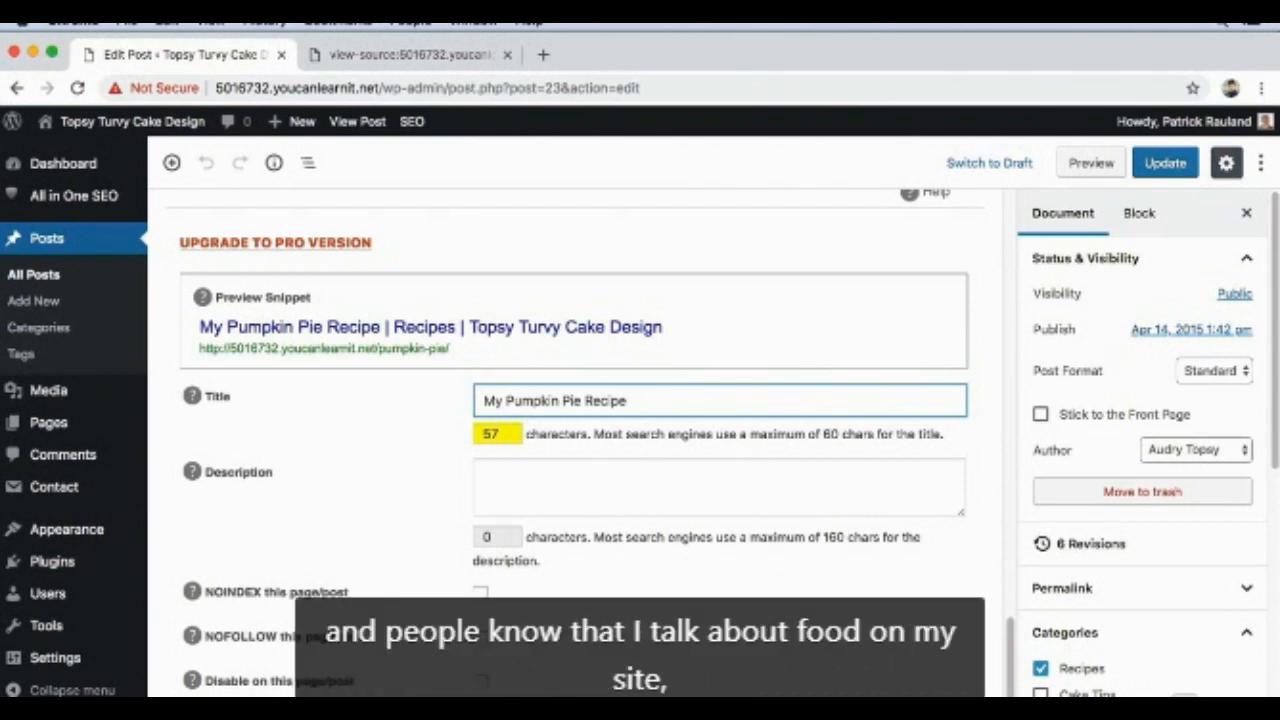
Step: Change the post's heading to "What to do with all the left overs after carving a pumpkin" and return to the SEO title field
scroll(668, 346, up, 15)
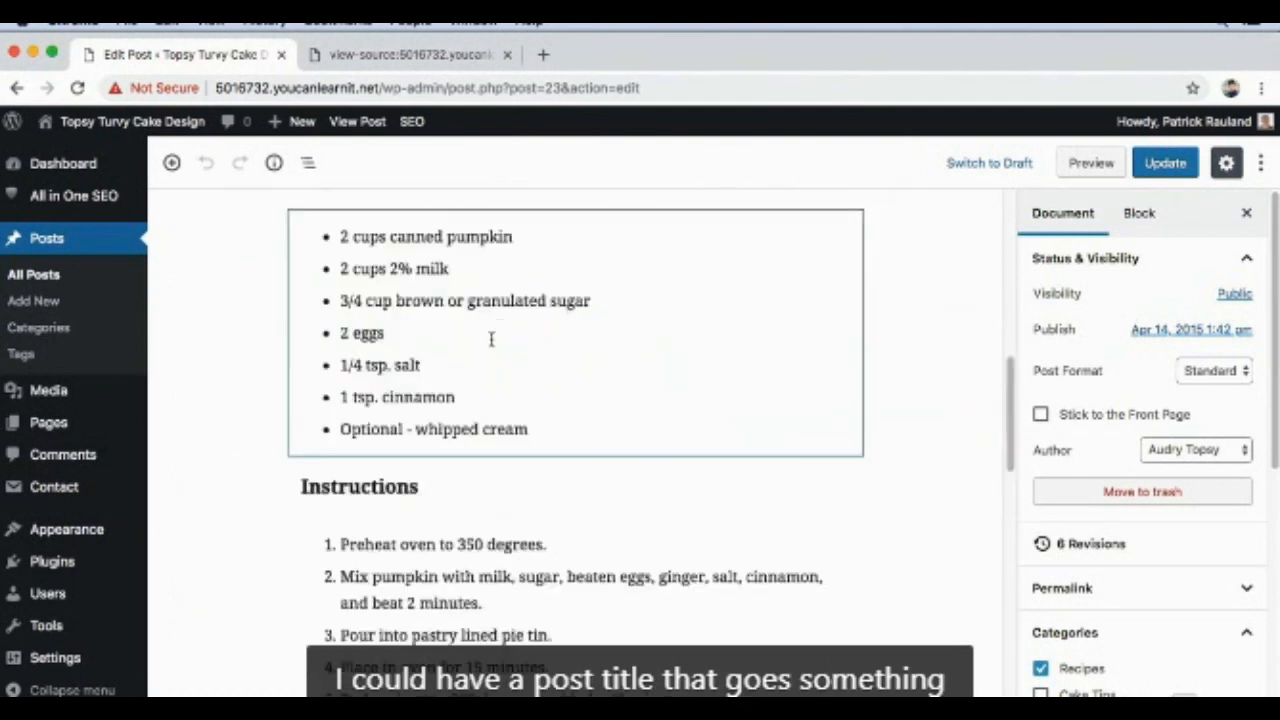
click(409, 285)
triple_click(405, 275)
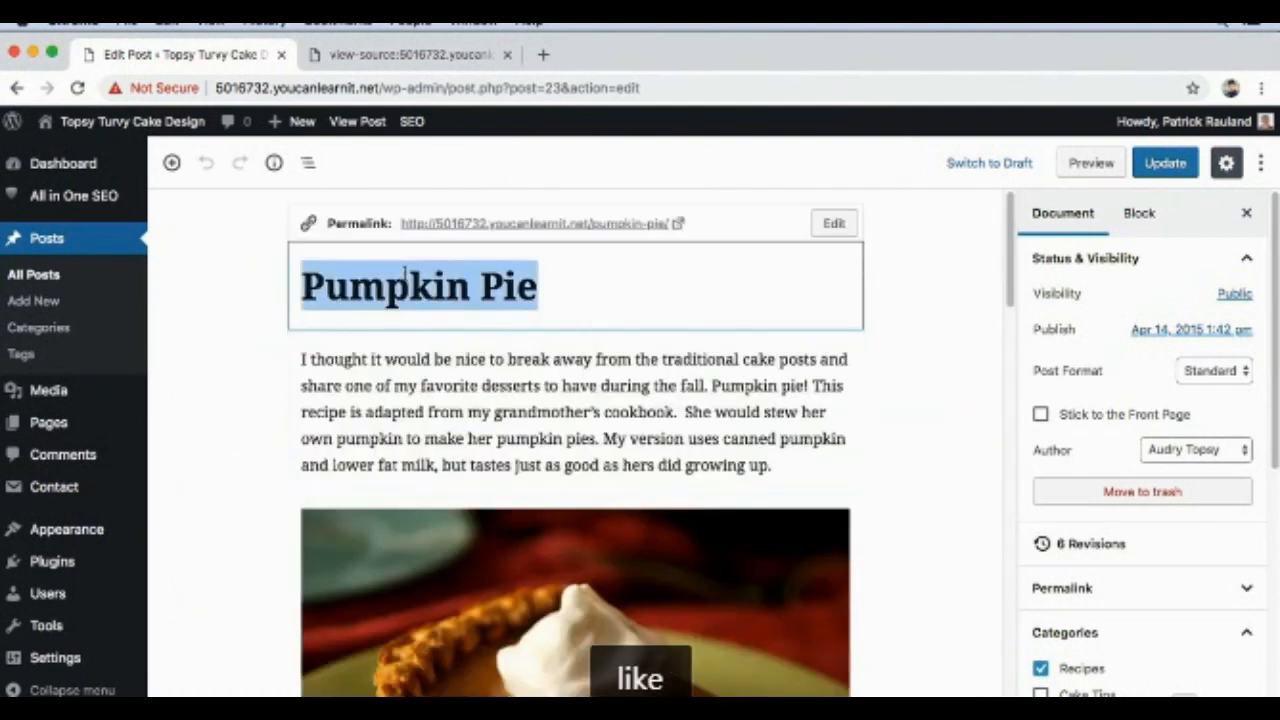
text(What)
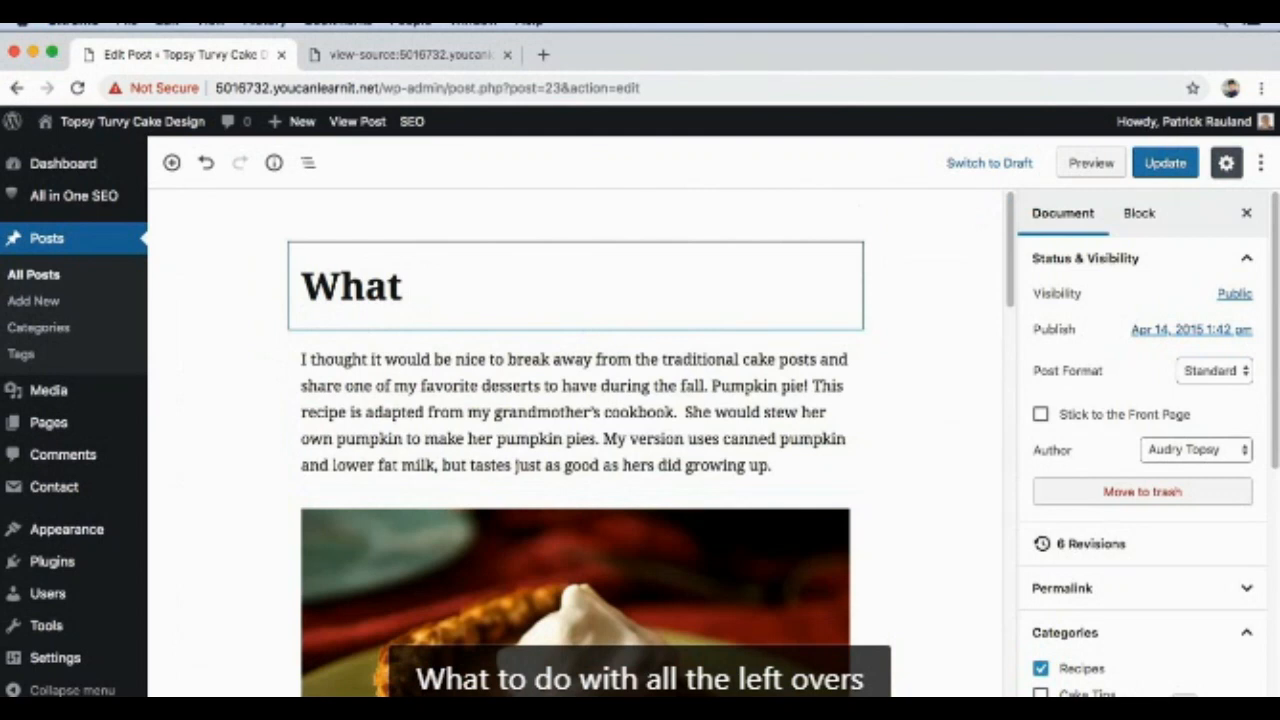
text( to do with all the )
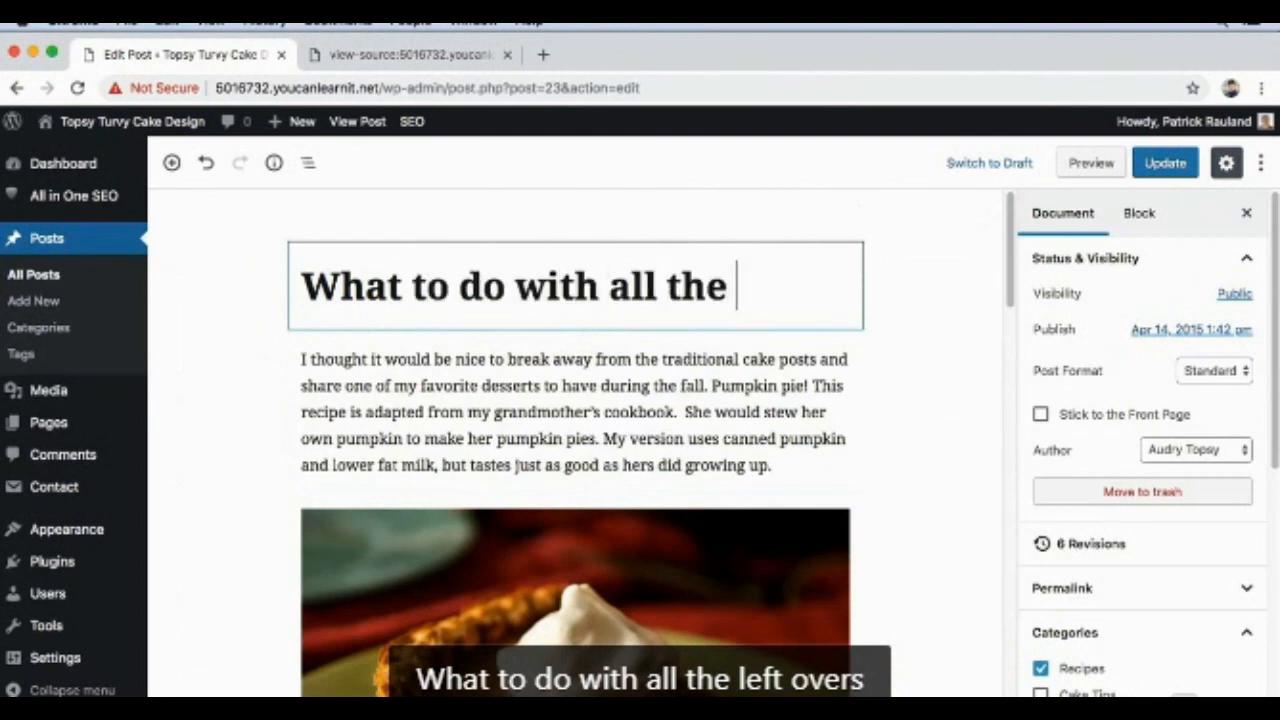
text(left ove)
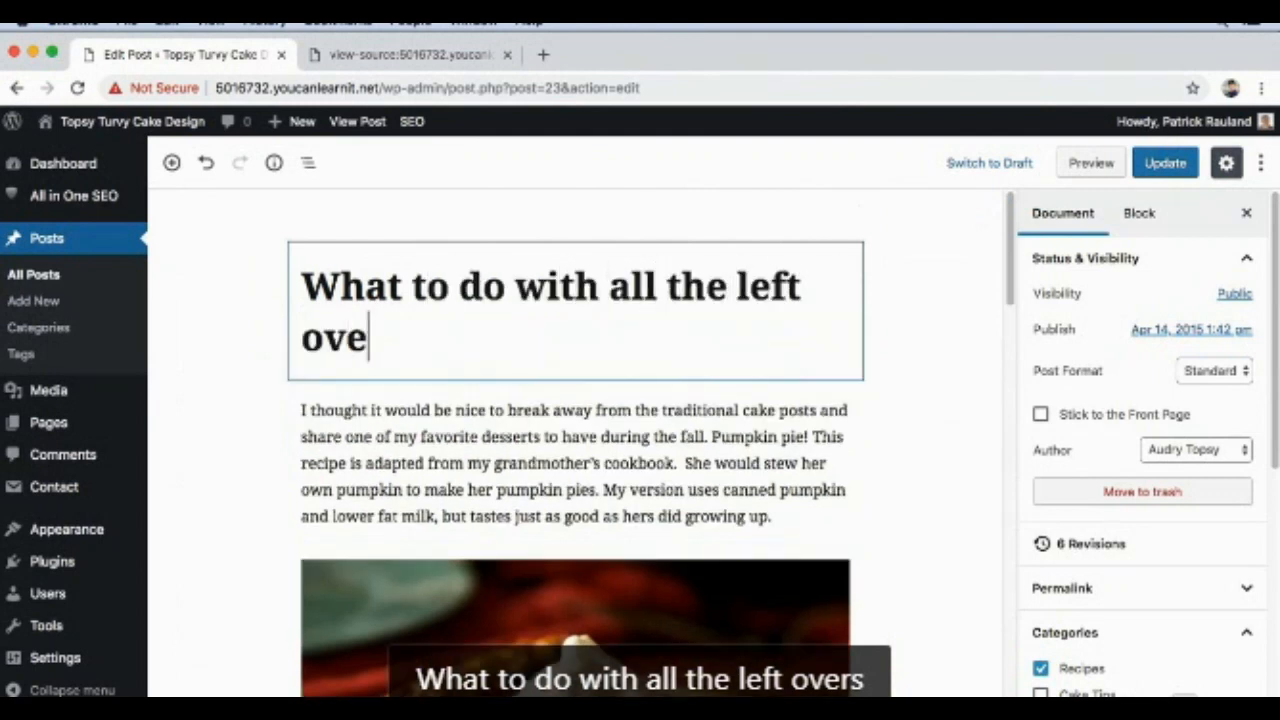
text(rs after car)
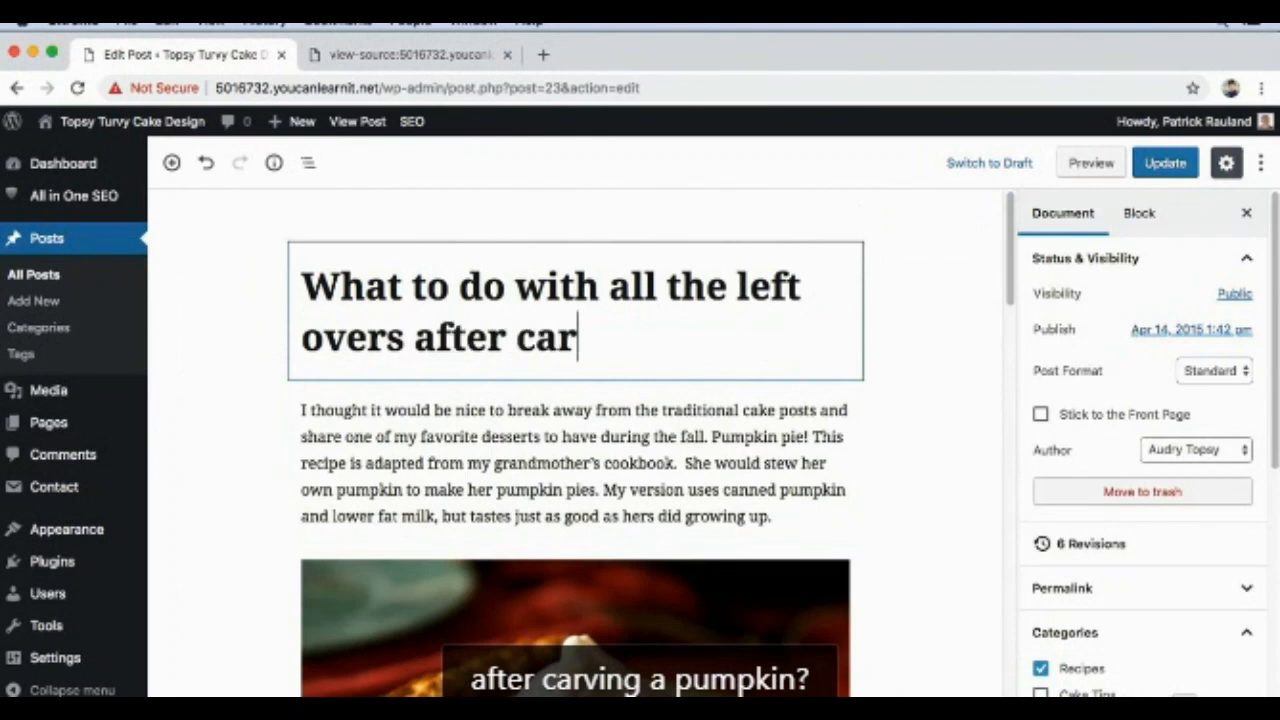
text(ving a pumpkin)
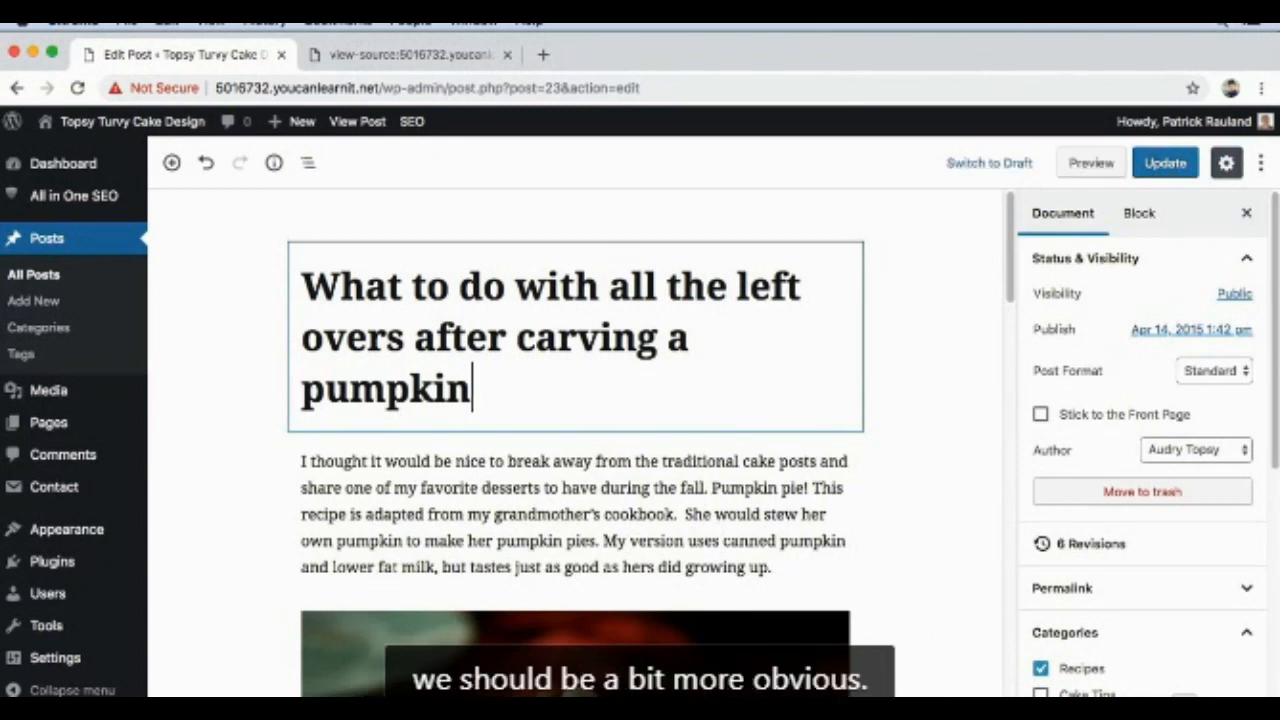
scroll(418, 314, down, 1)
scroll(420, 330, down, 10)
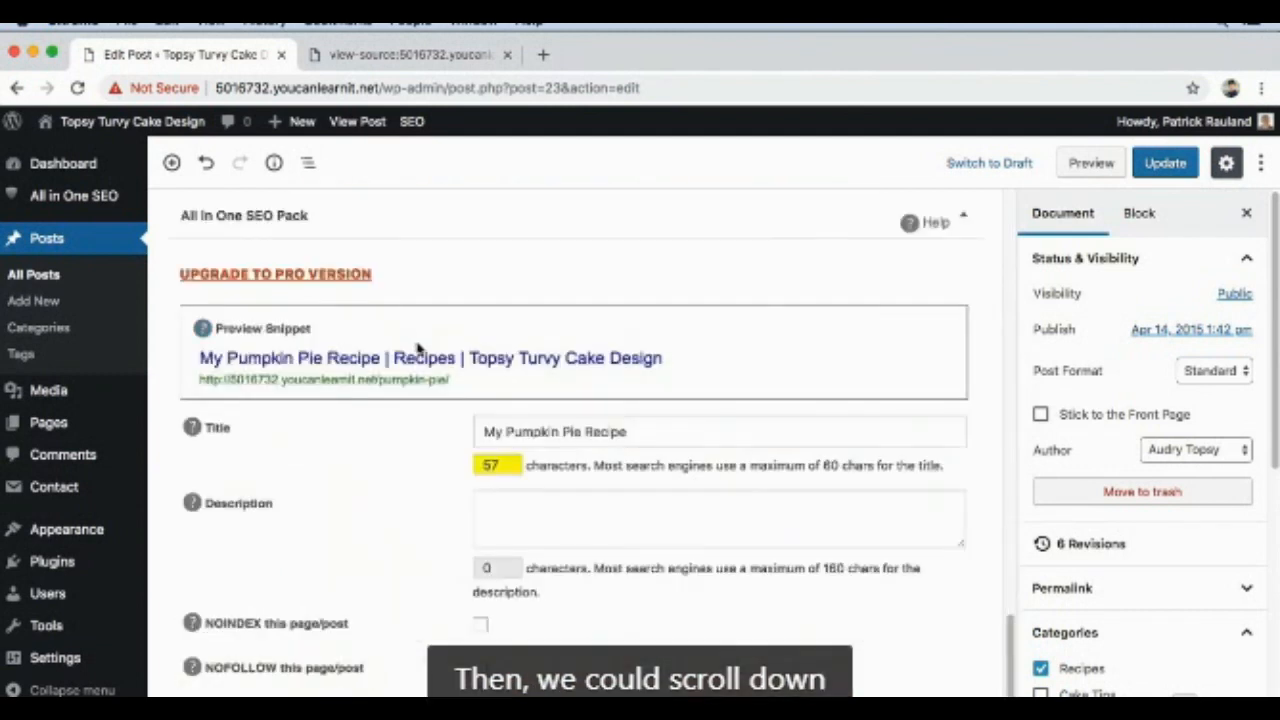
click(507, 399)
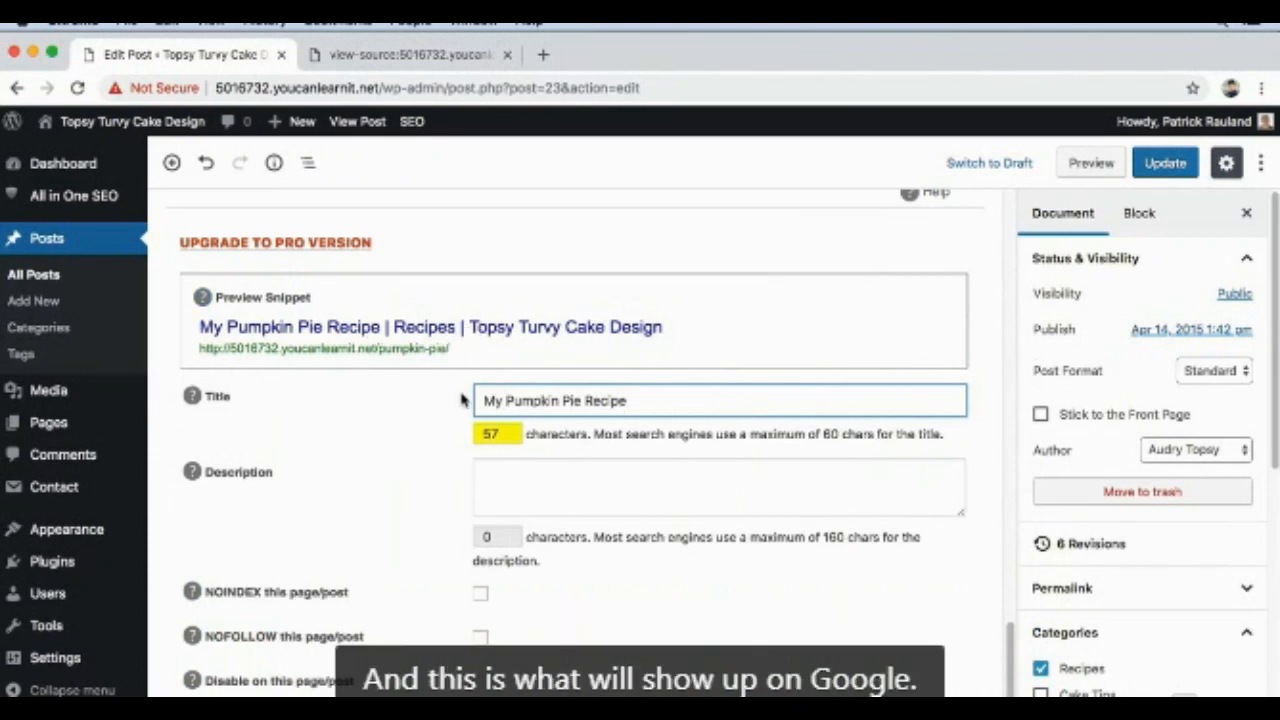
Step: Change the post's heading back to "Pumpkin Pie"
scroll(461, 400, up, 10)
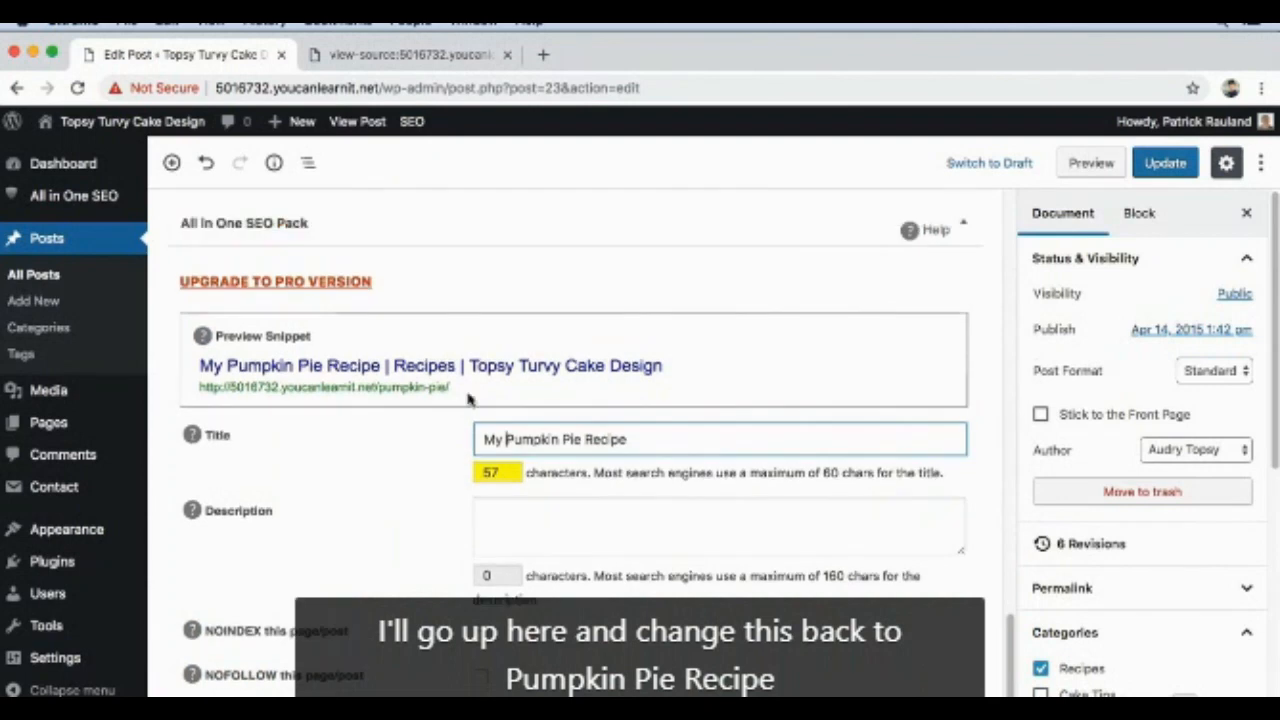
click(500, 386)
key(super+a)
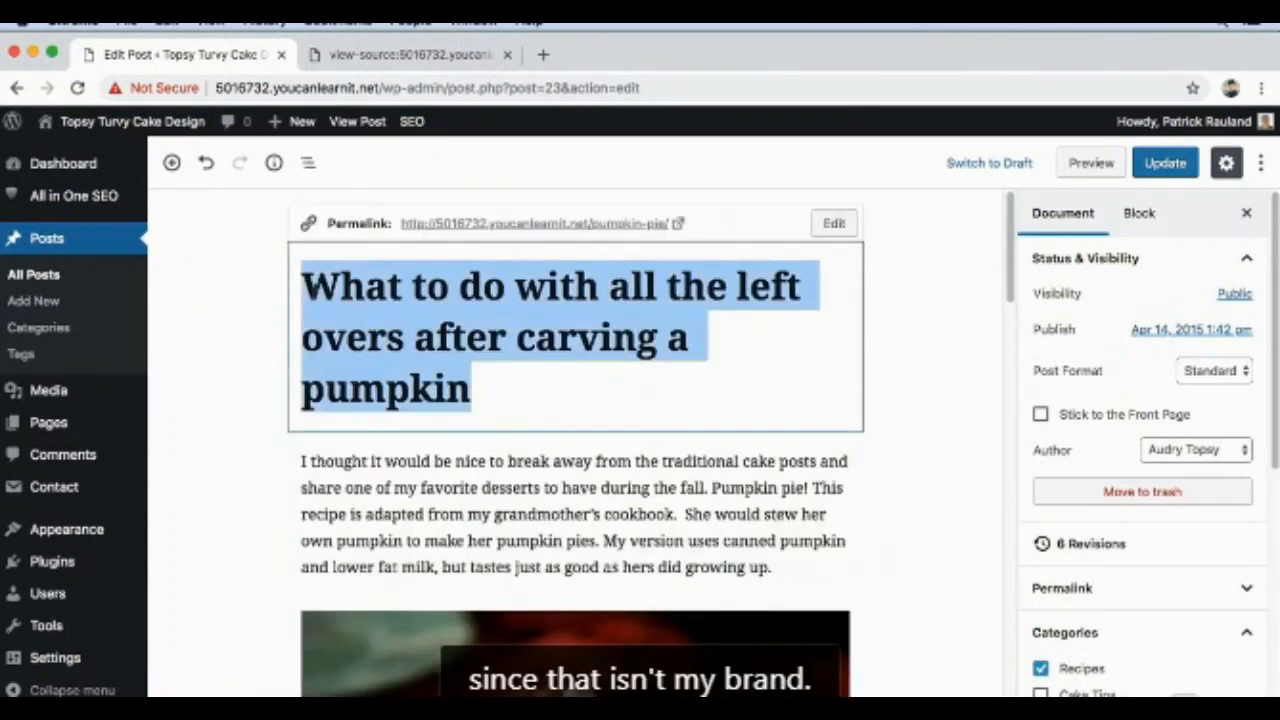
text(Pumpk)
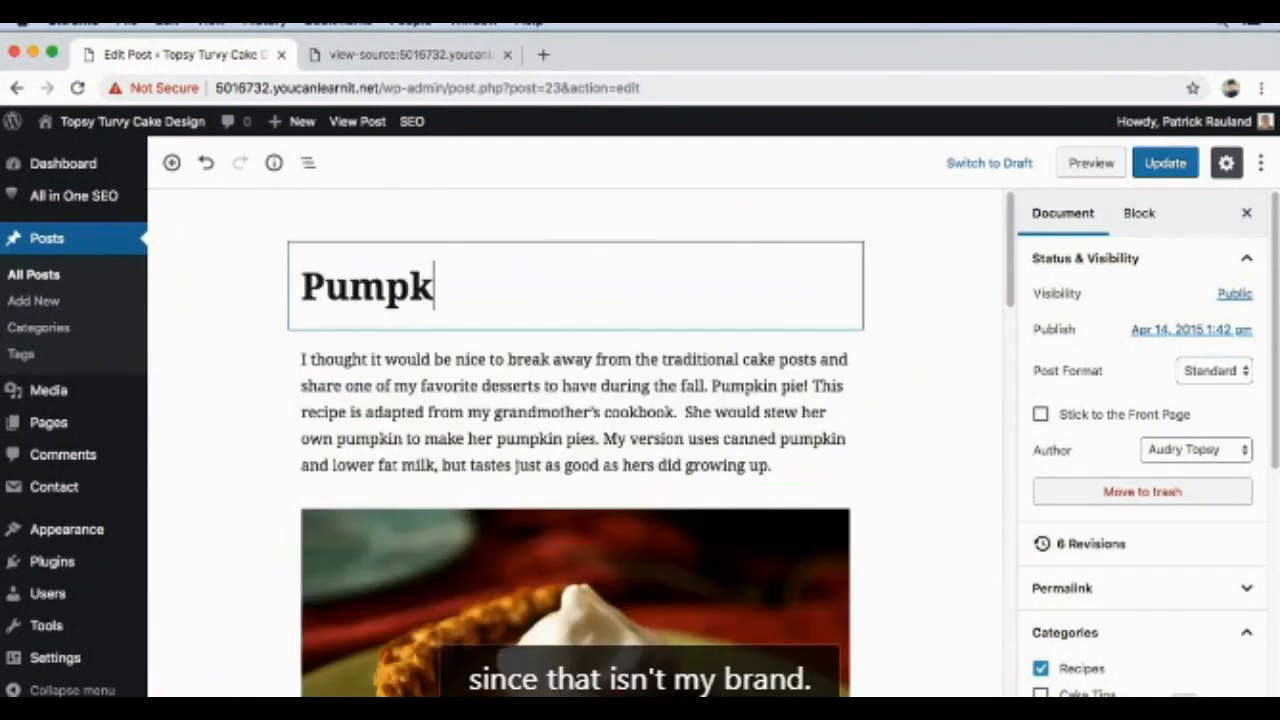
text(in Pie)
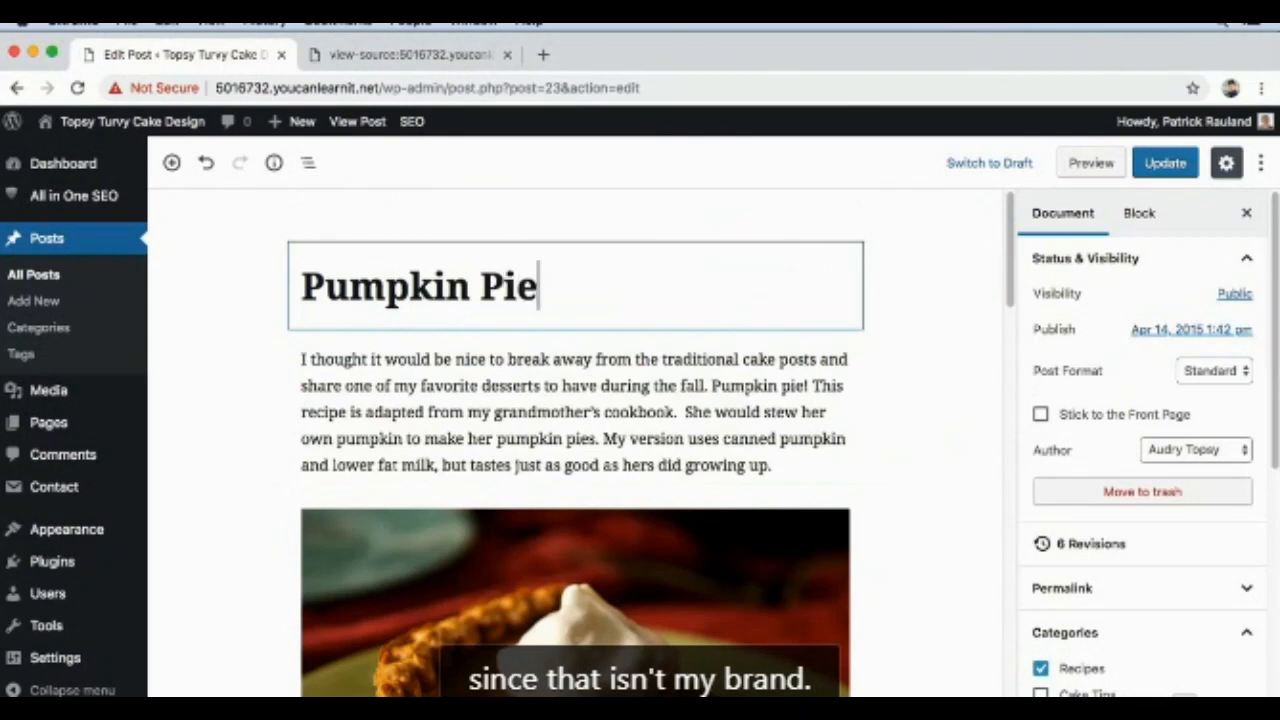
Step: Set the SEO description to "I use canned pumpkin and low fat milk to bake a pie that your grandmother would be proud of. Only takes 15 minutes."
scroll(590, 428, down, 20)
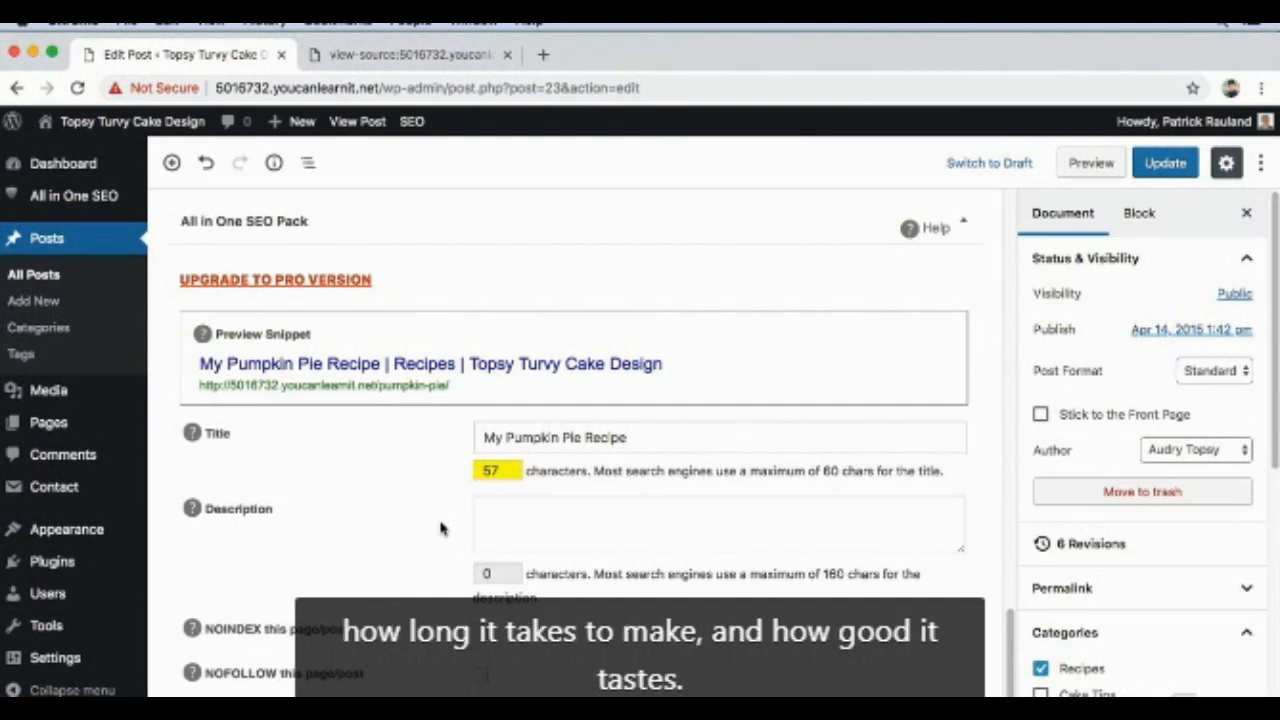
click(604, 524)
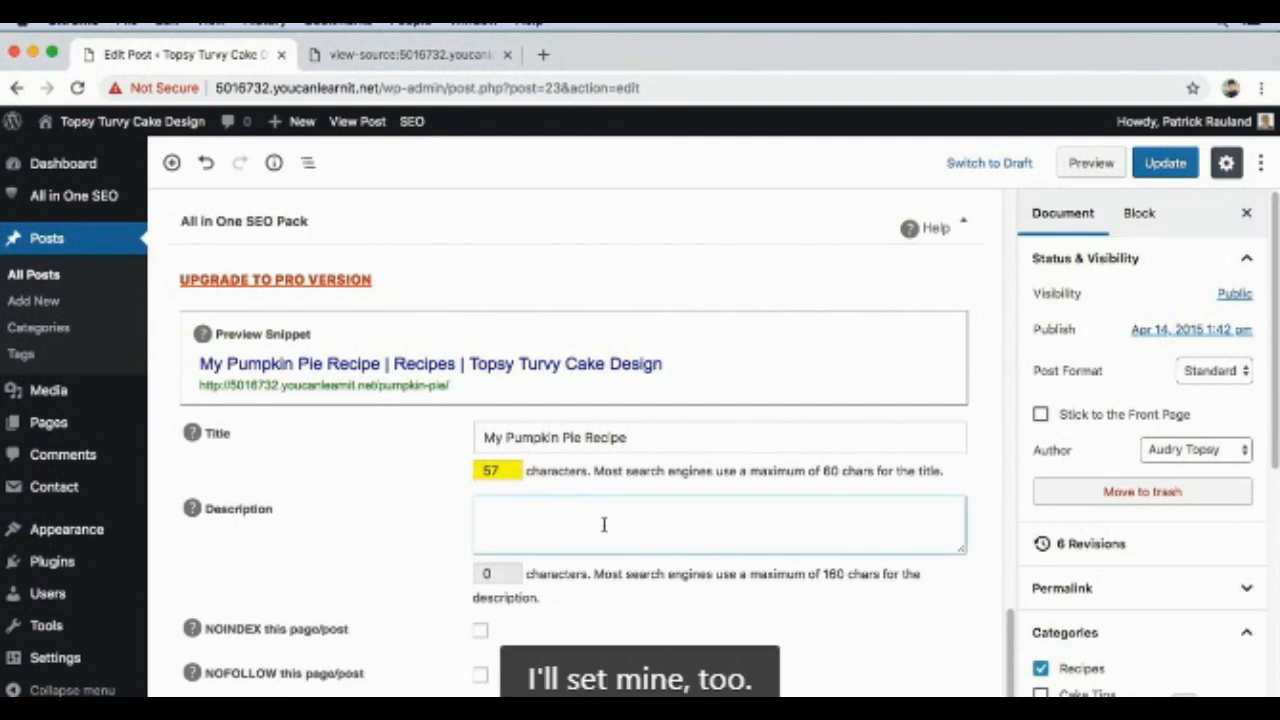
text(I use cann)
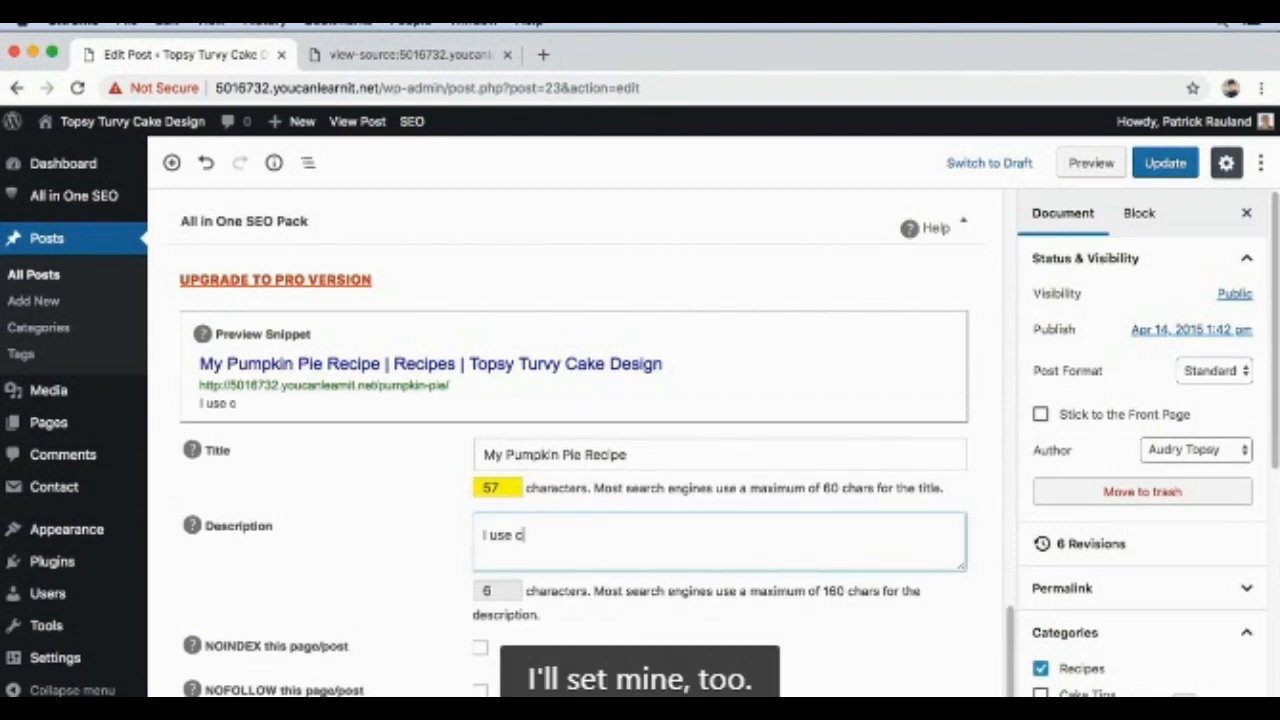
text(ed pum)
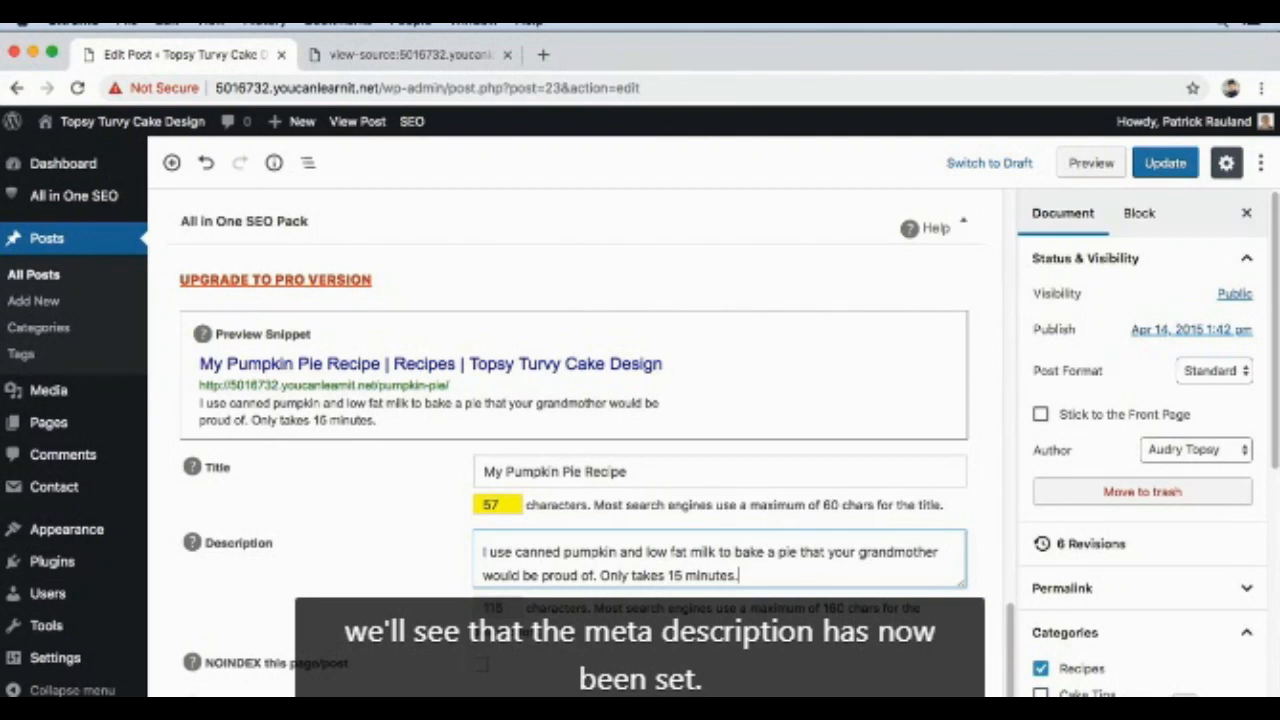
Step: Update the post, reload its page source and highlight the text of the meta description
click(1150, 162)
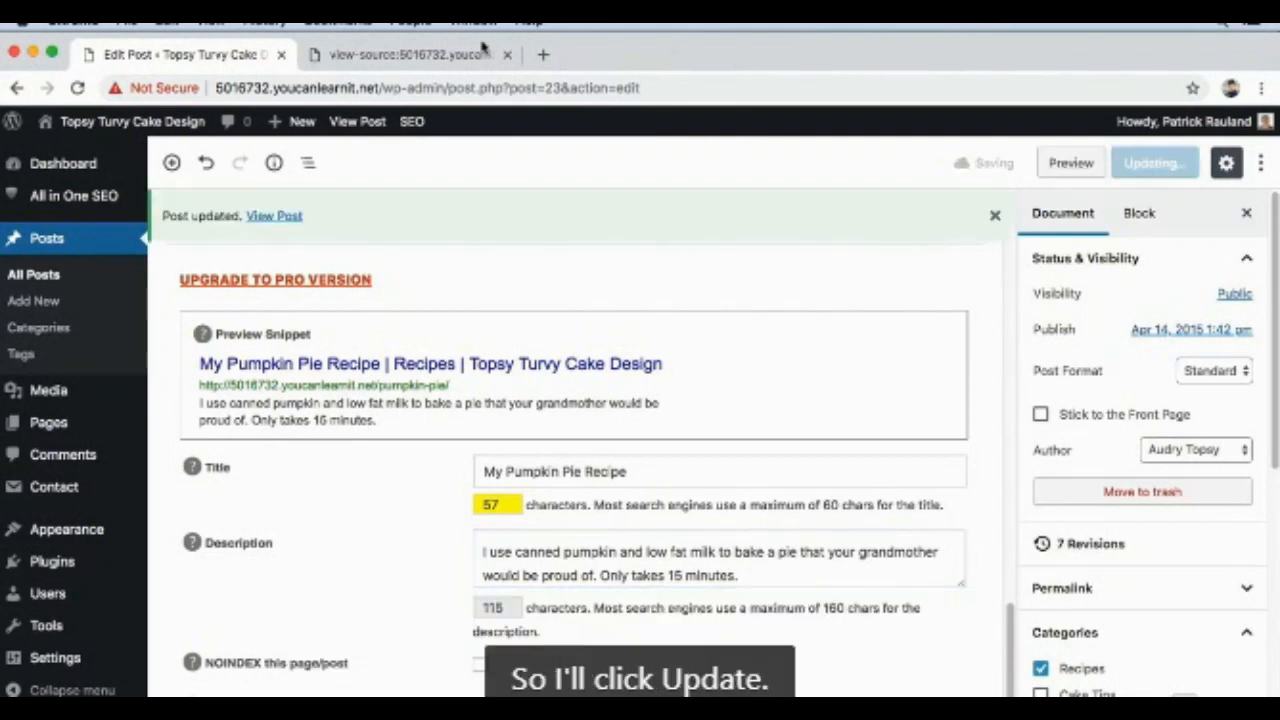
click(400, 58)
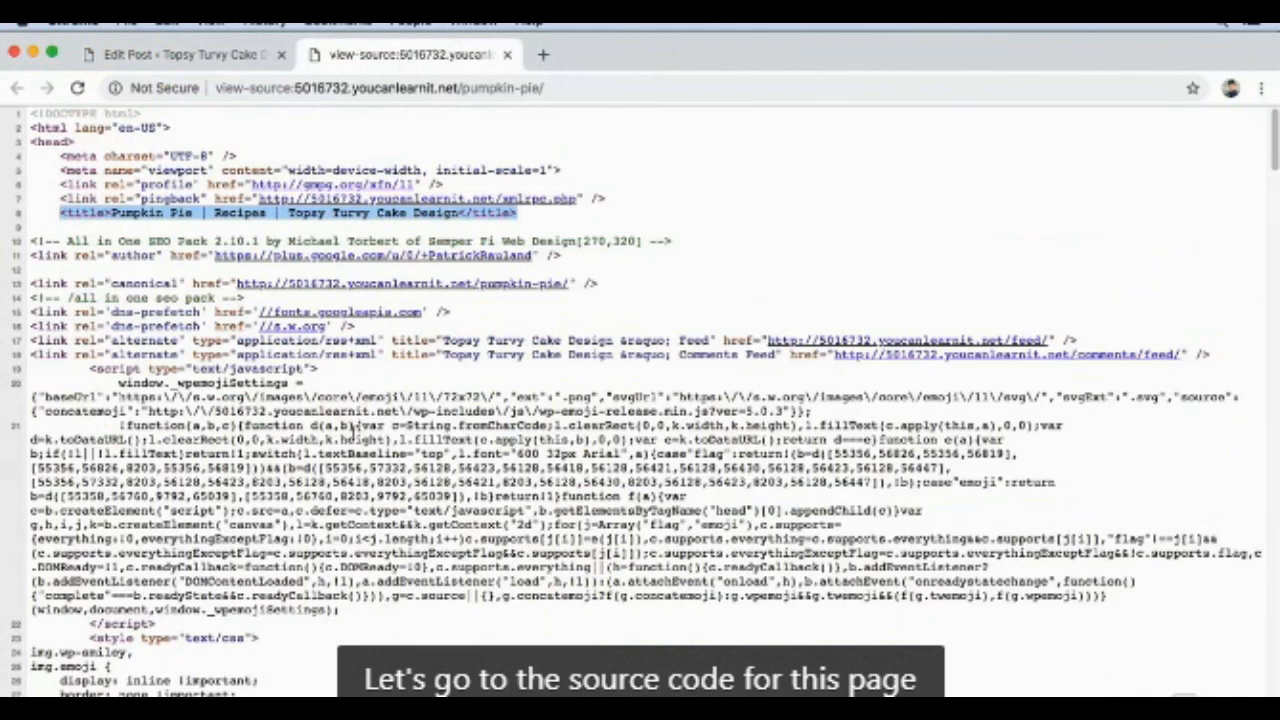
key(super+r)
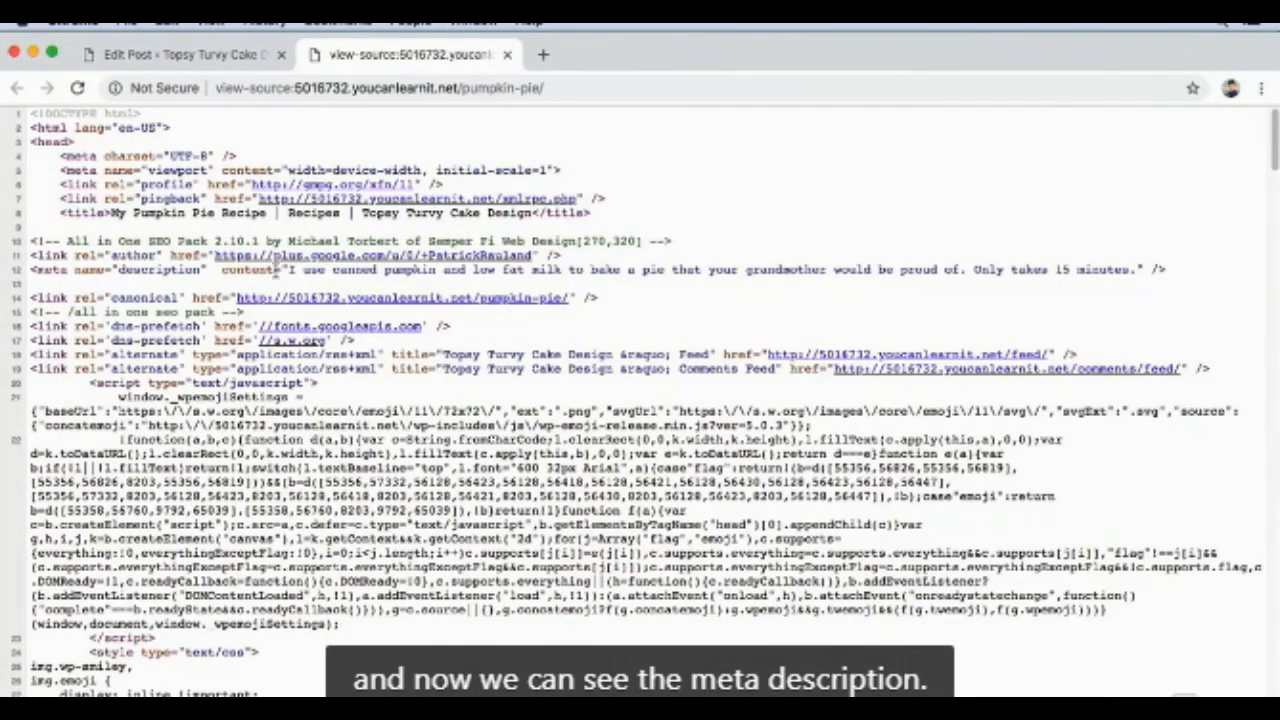
drag(287, 269, 1133, 276)
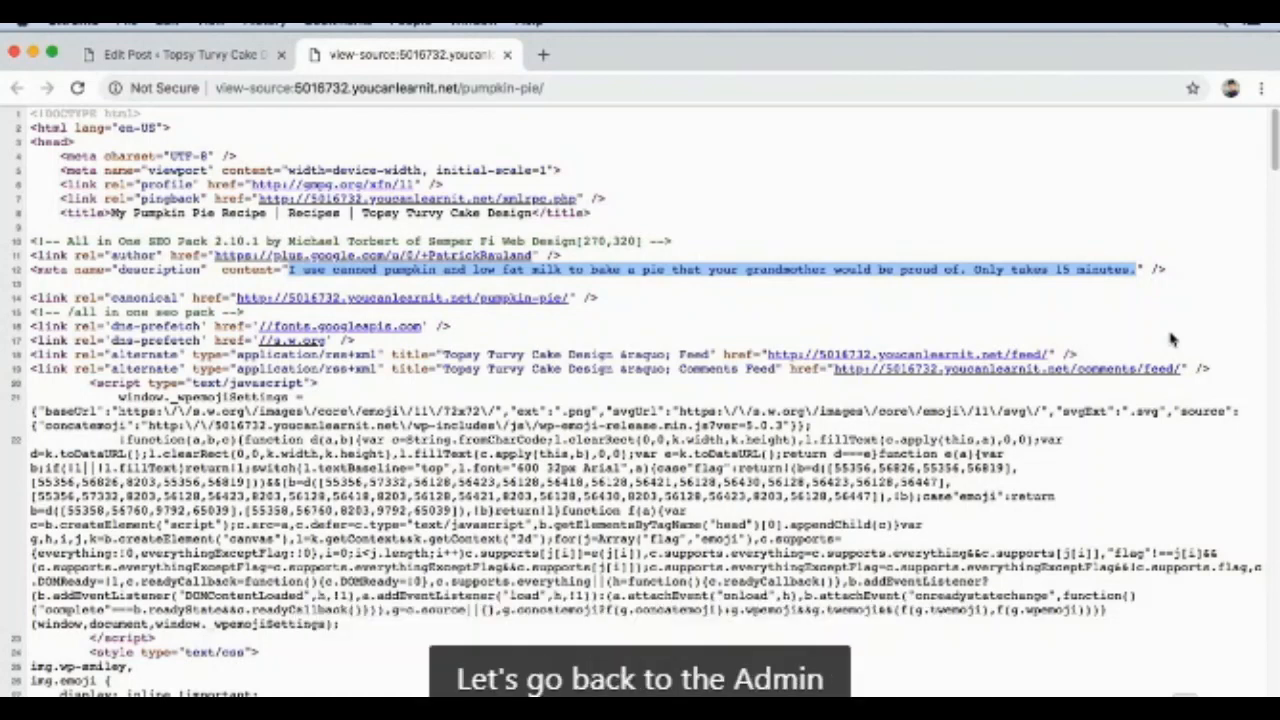
Step: Return to the post editor, review the remaining All in One SEO fields and update the post again
click(221, 58)
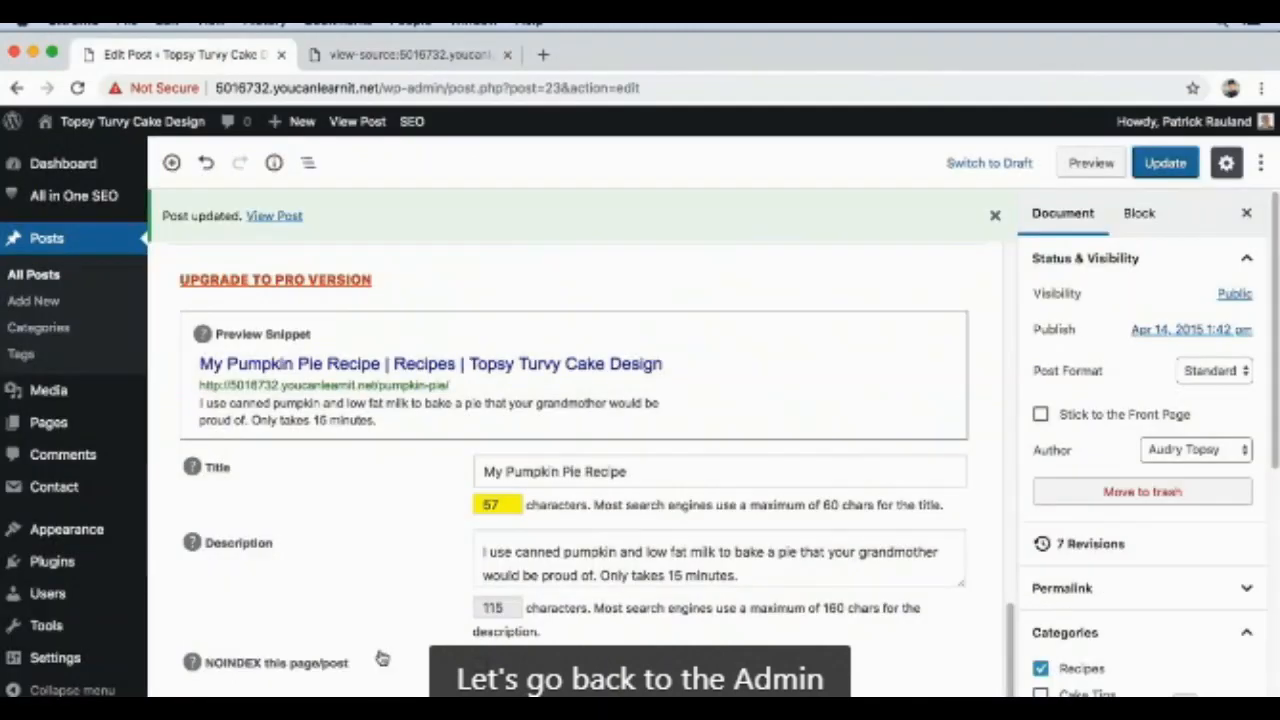
scroll(385, 618, down, 2)
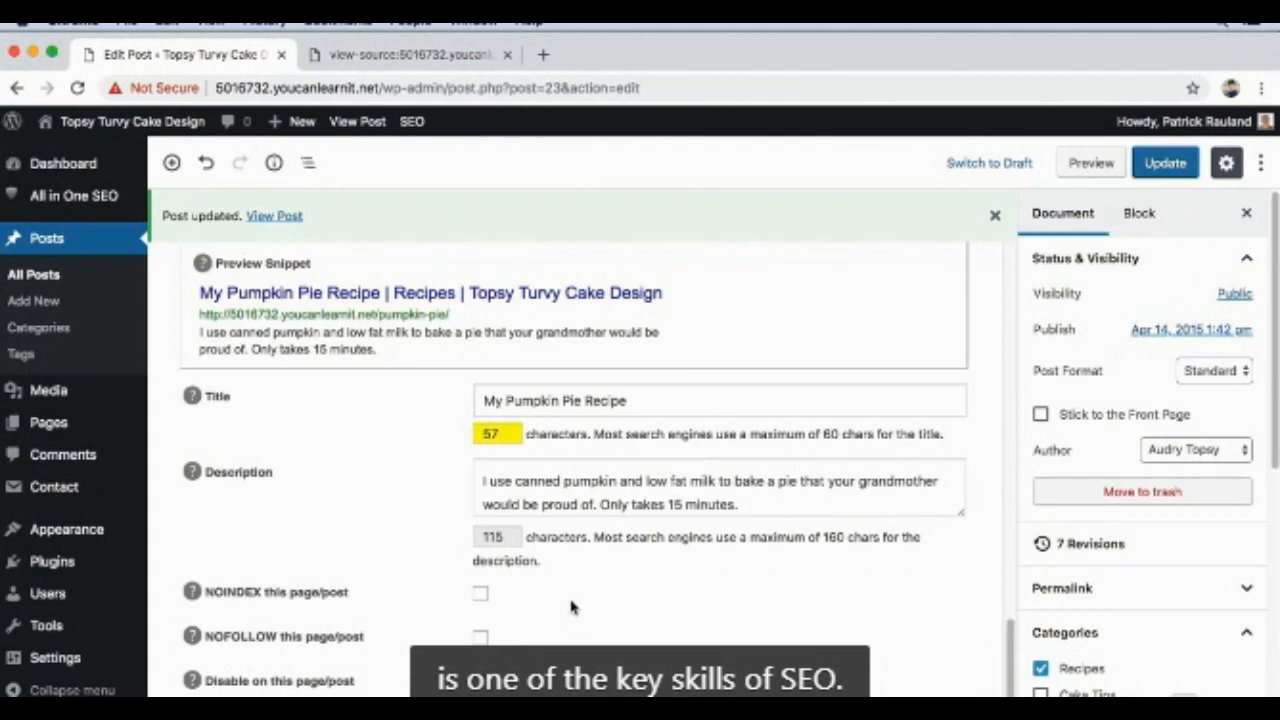
click(1152, 163)
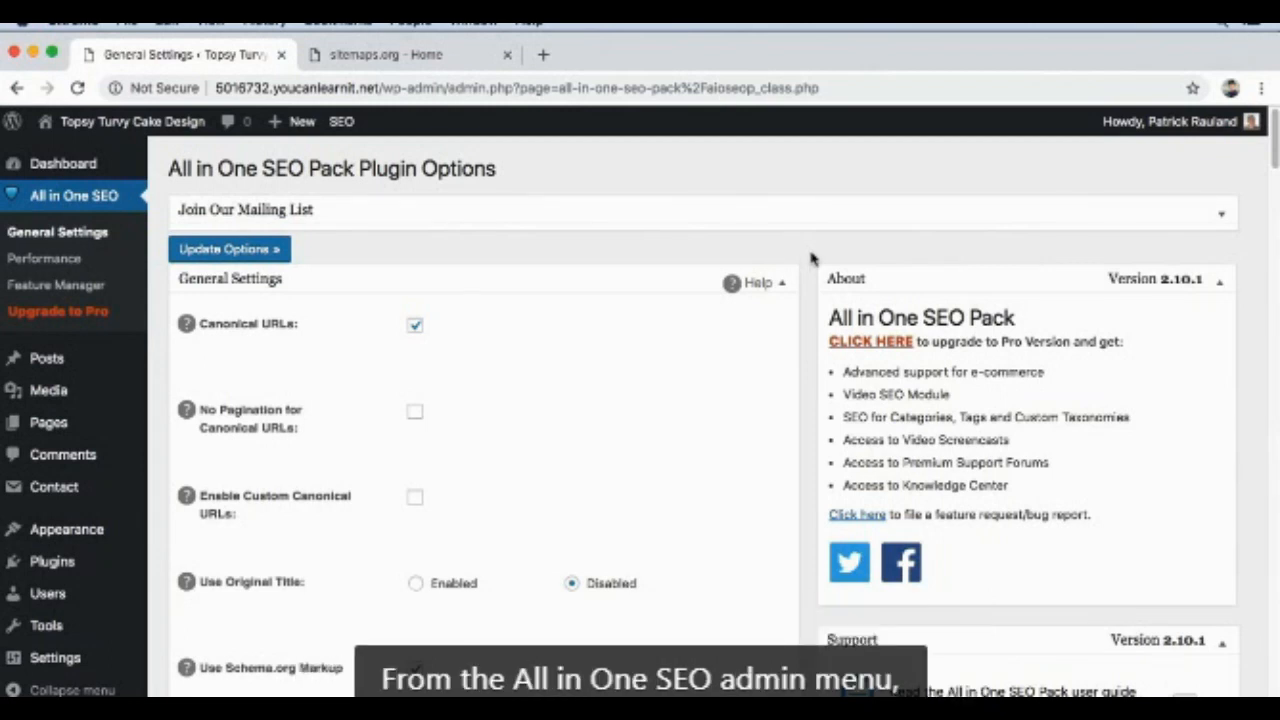
Step: Activate XML Sitemaps in the All in One SEO Feature Manager and go to the XML Sitemap settings
click(79, 287)
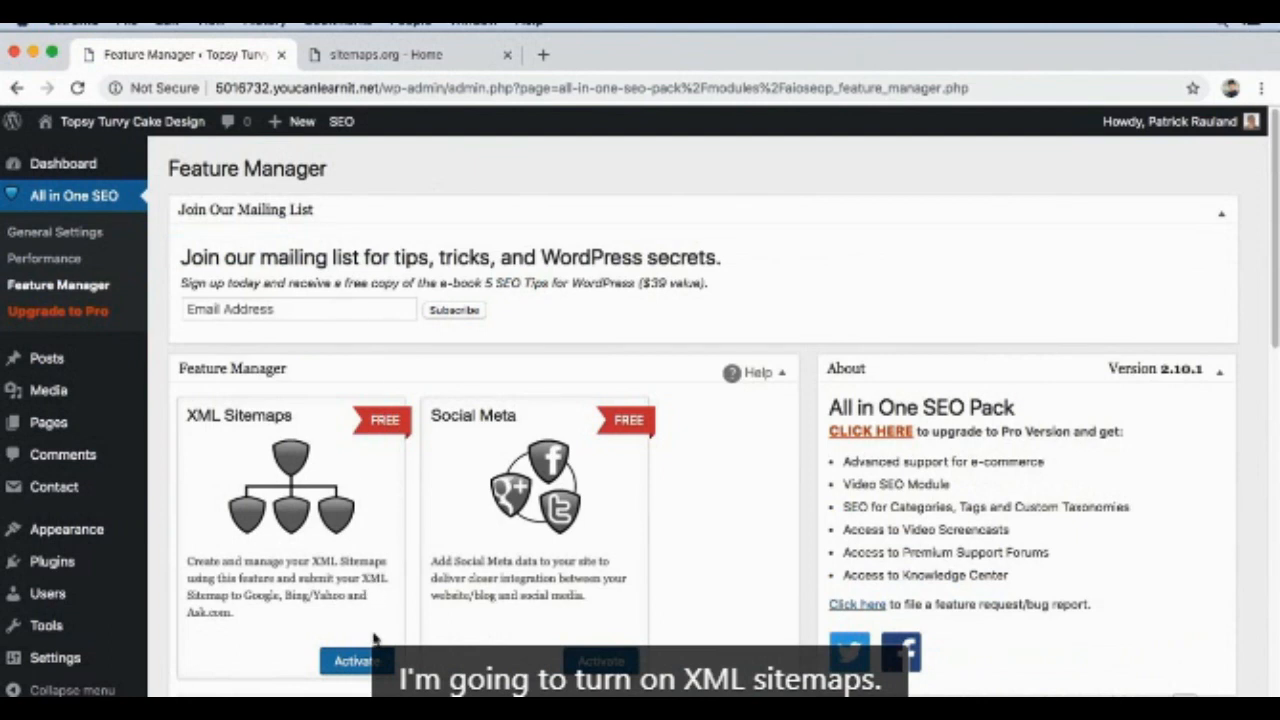
click(352, 661)
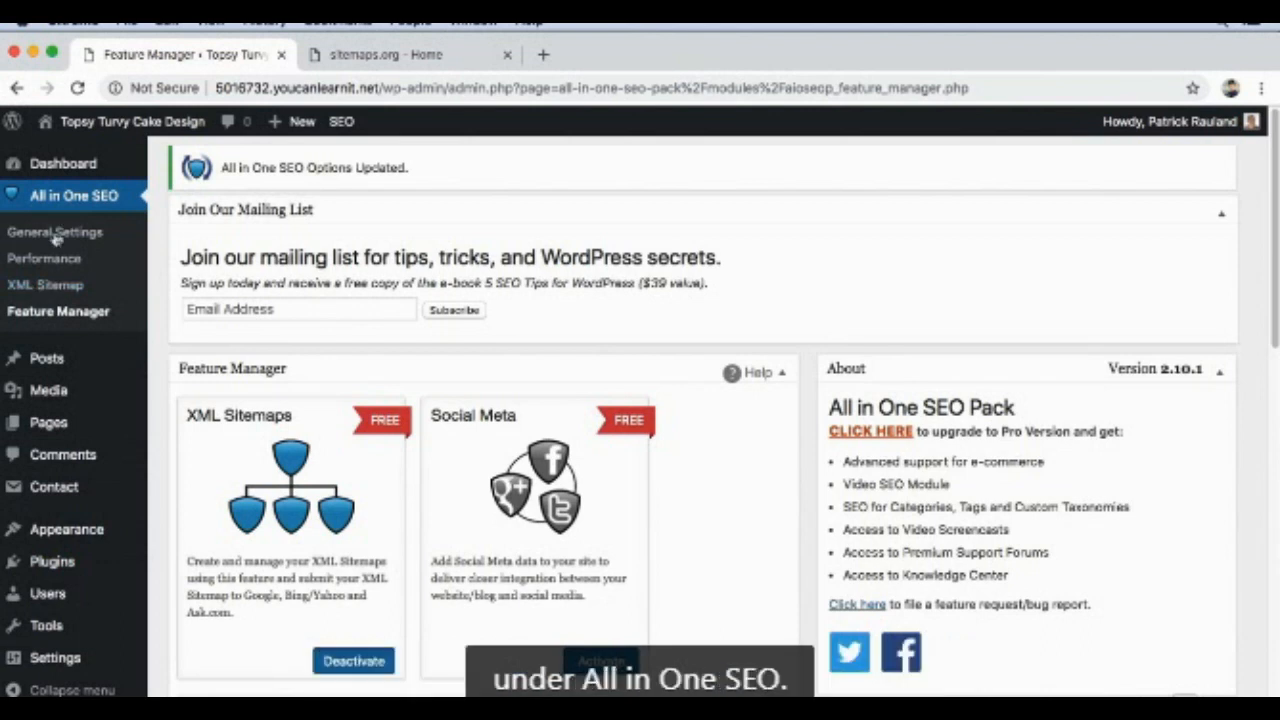
click(46, 286)
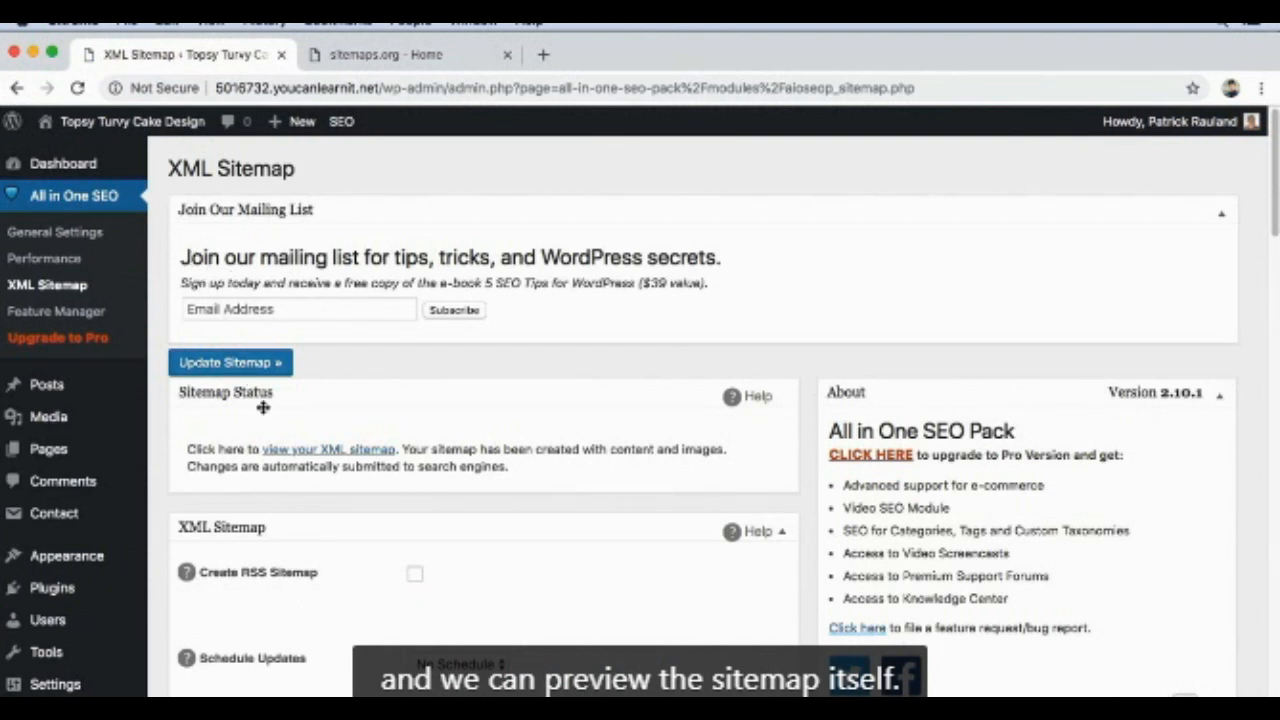
Step: View the site's XML sitemap in a new browser tab and look through the listed URLs and image entries
right_click(298, 456)
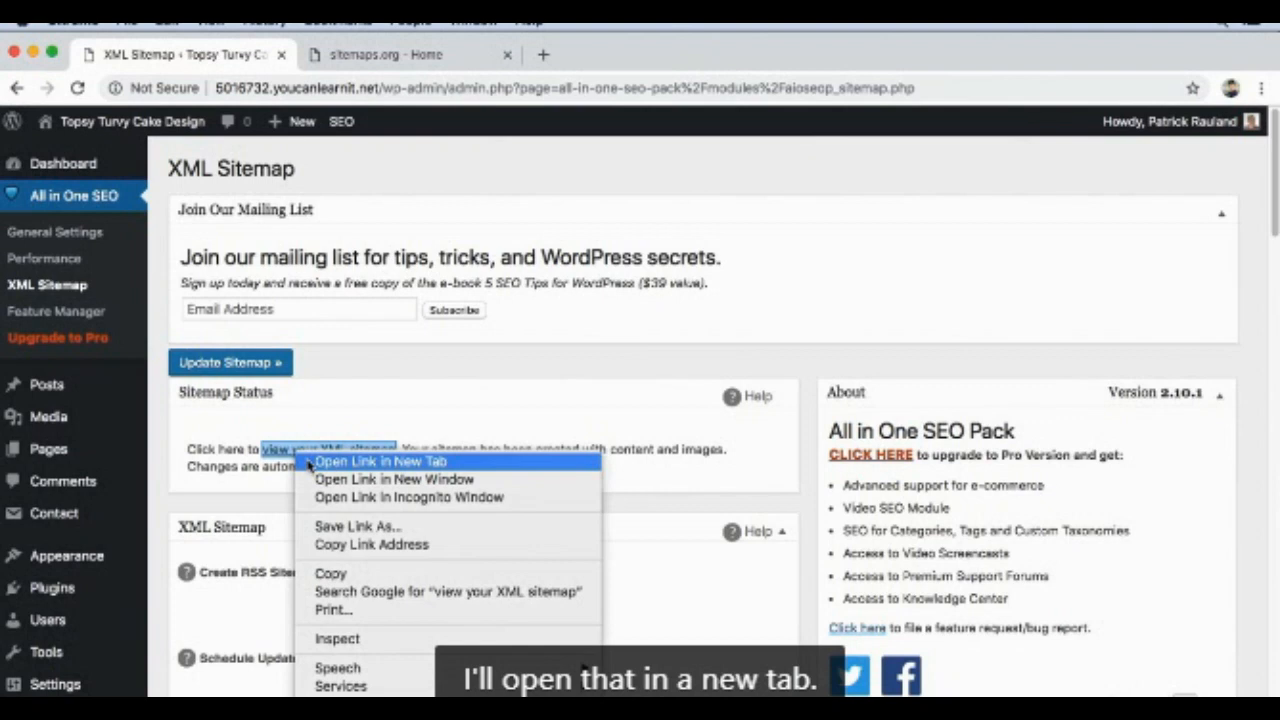
click(314, 462)
click(408, 55)
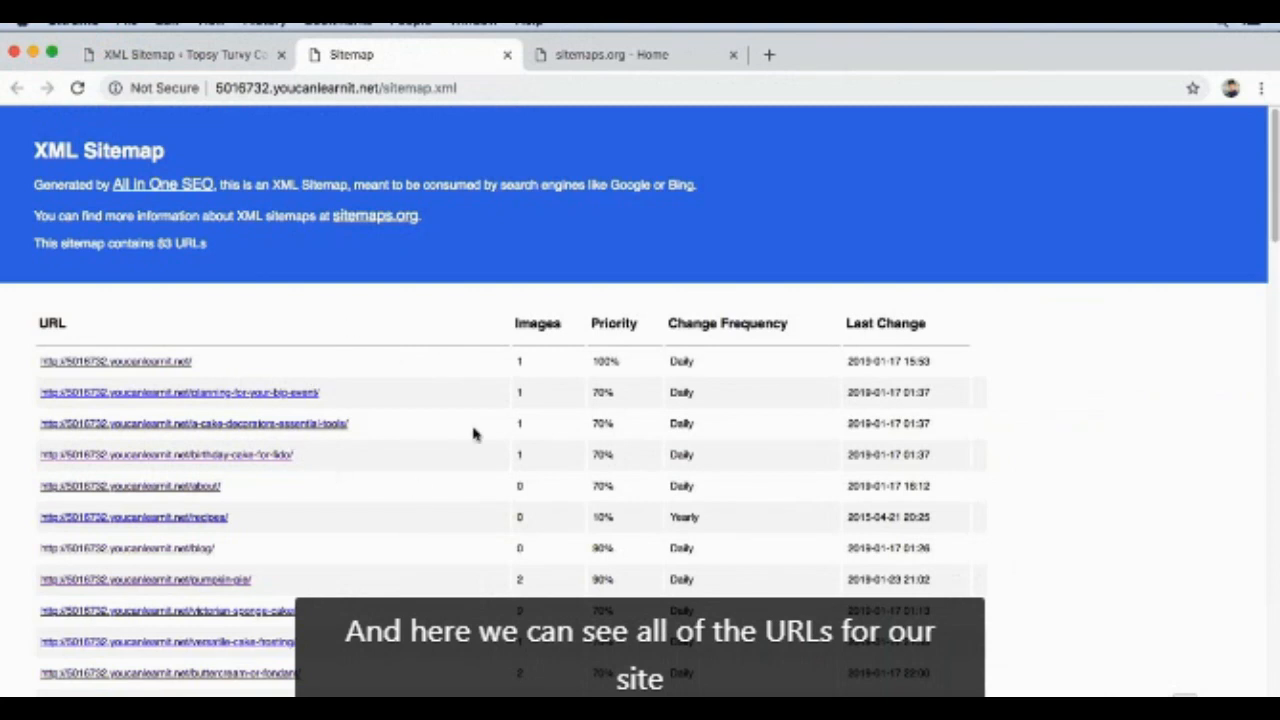
scroll(475, 440, down, 3)
scroll(475, 440, down, 15)
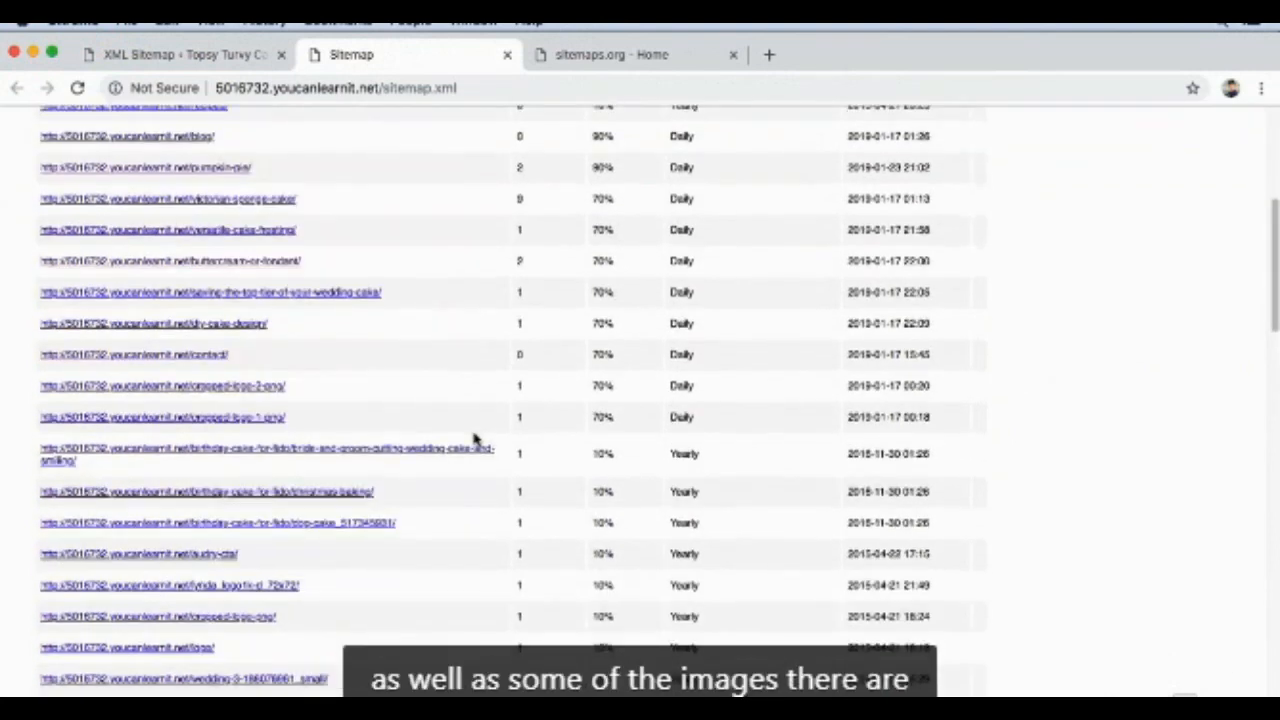
Step: Close the generated sitemap's tab and show the help text for Schedule Updates in the XML Sitemap settings
scroll(475, 440, up, 12)
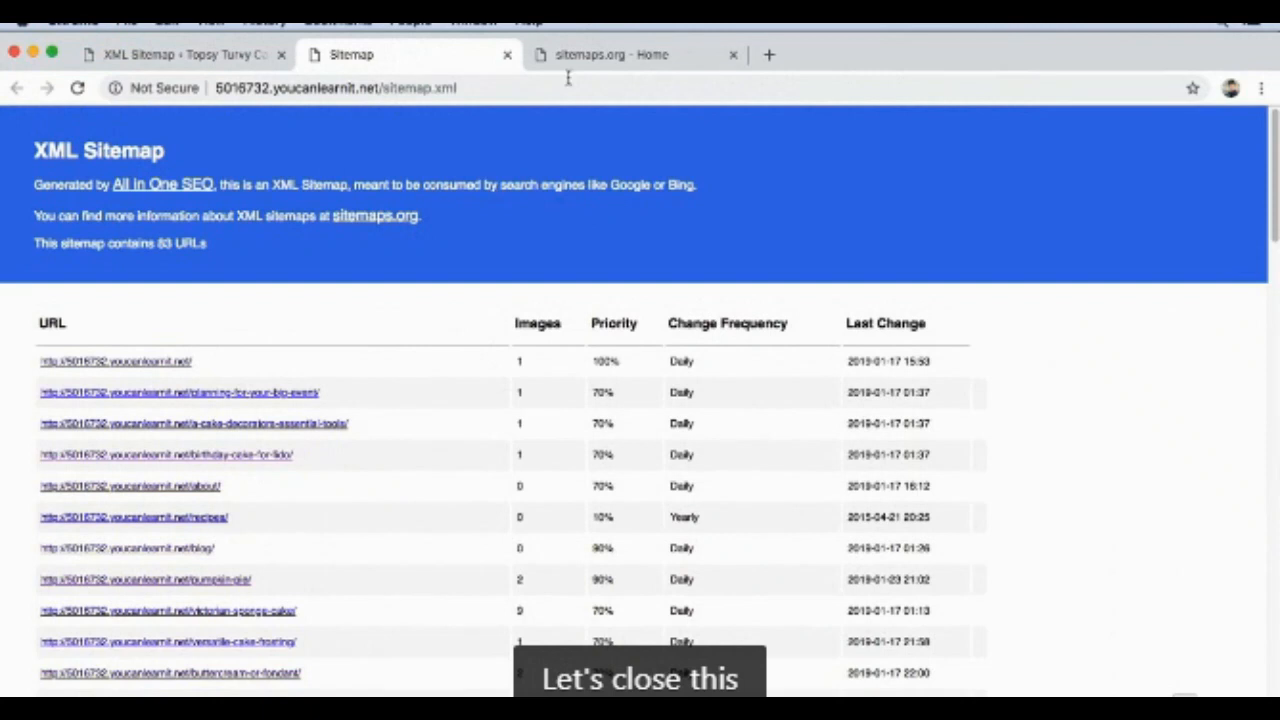
click(507, 54)
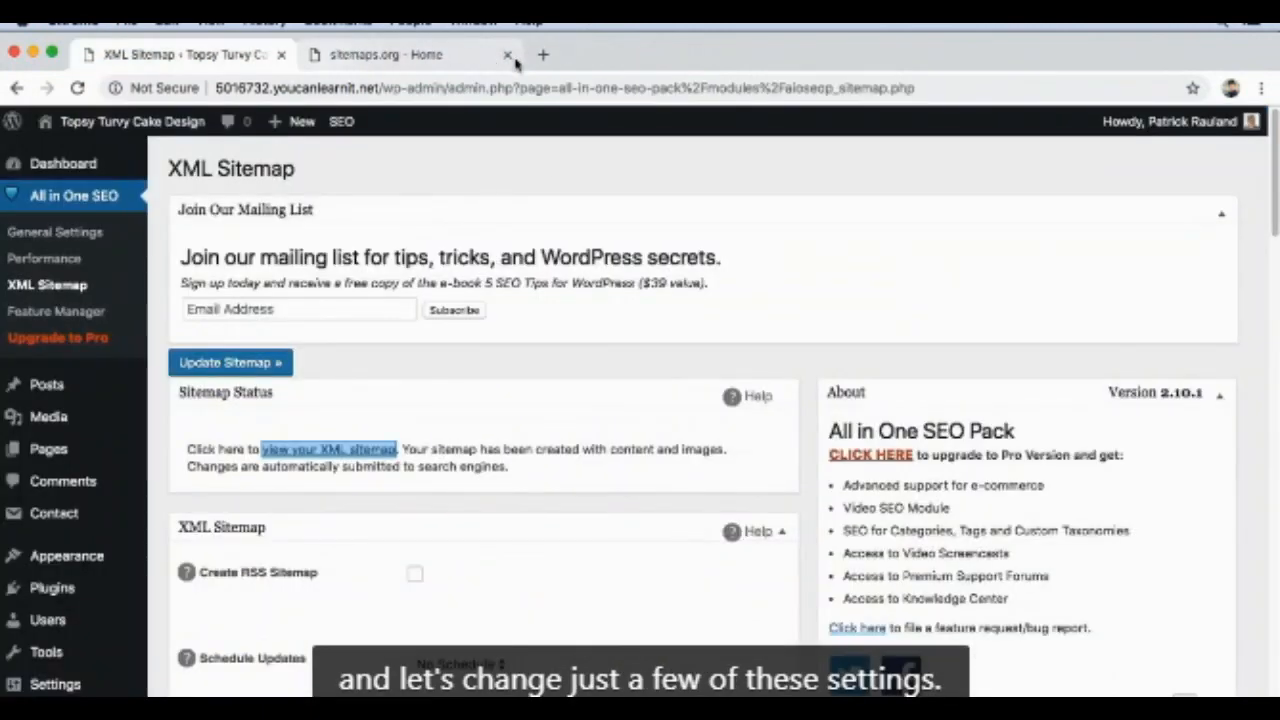
scroll(509, 365, down, 3)
scroll(515, 350, down, 1)
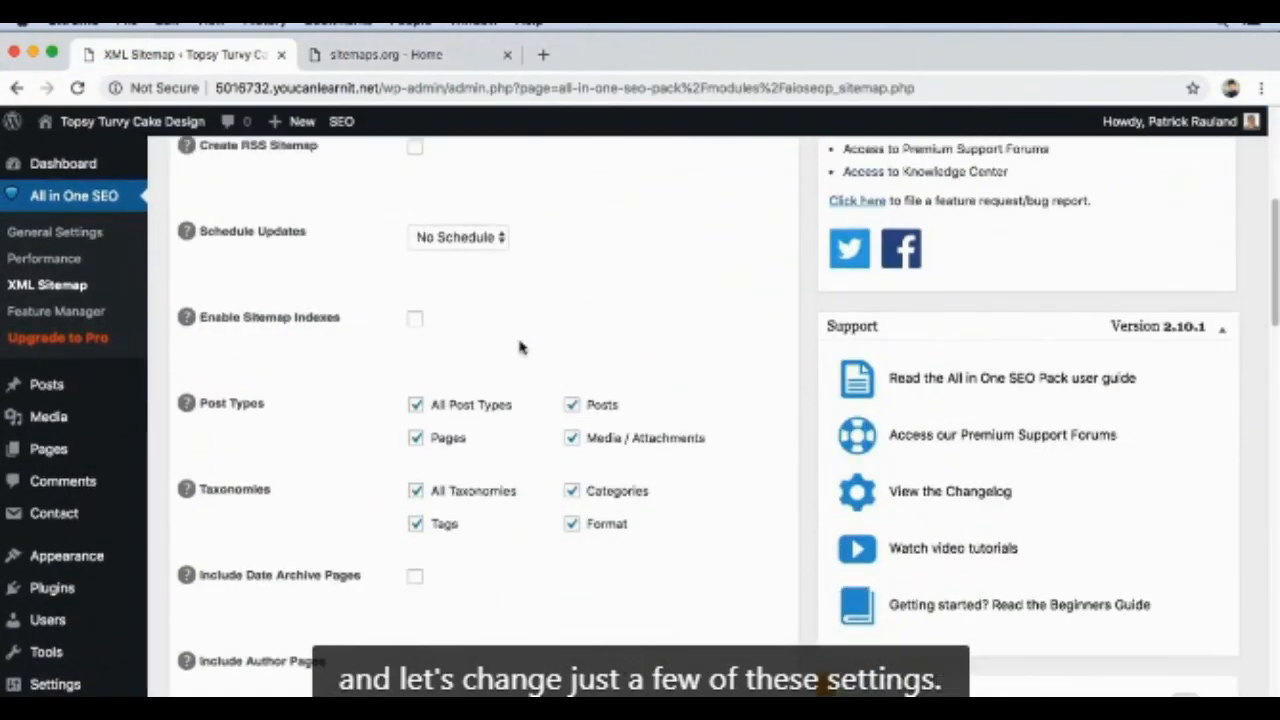
scroll(517, 330, up, 3)
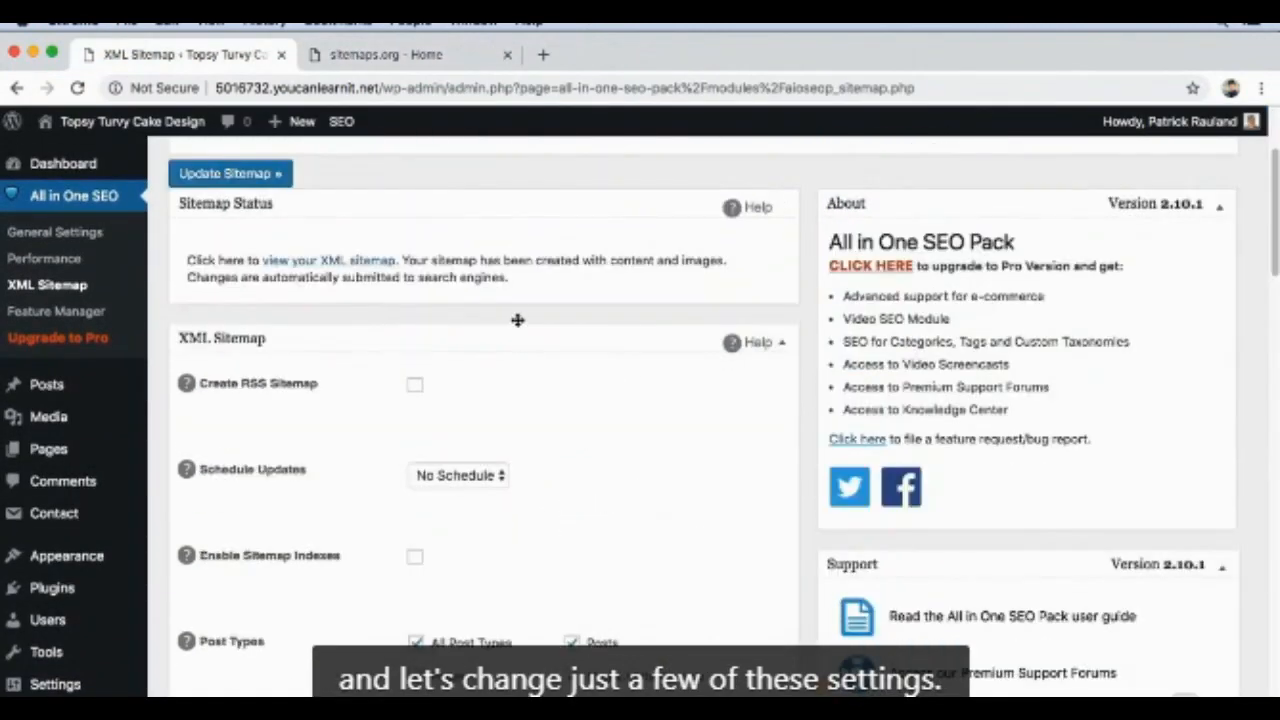
click(251, 478)
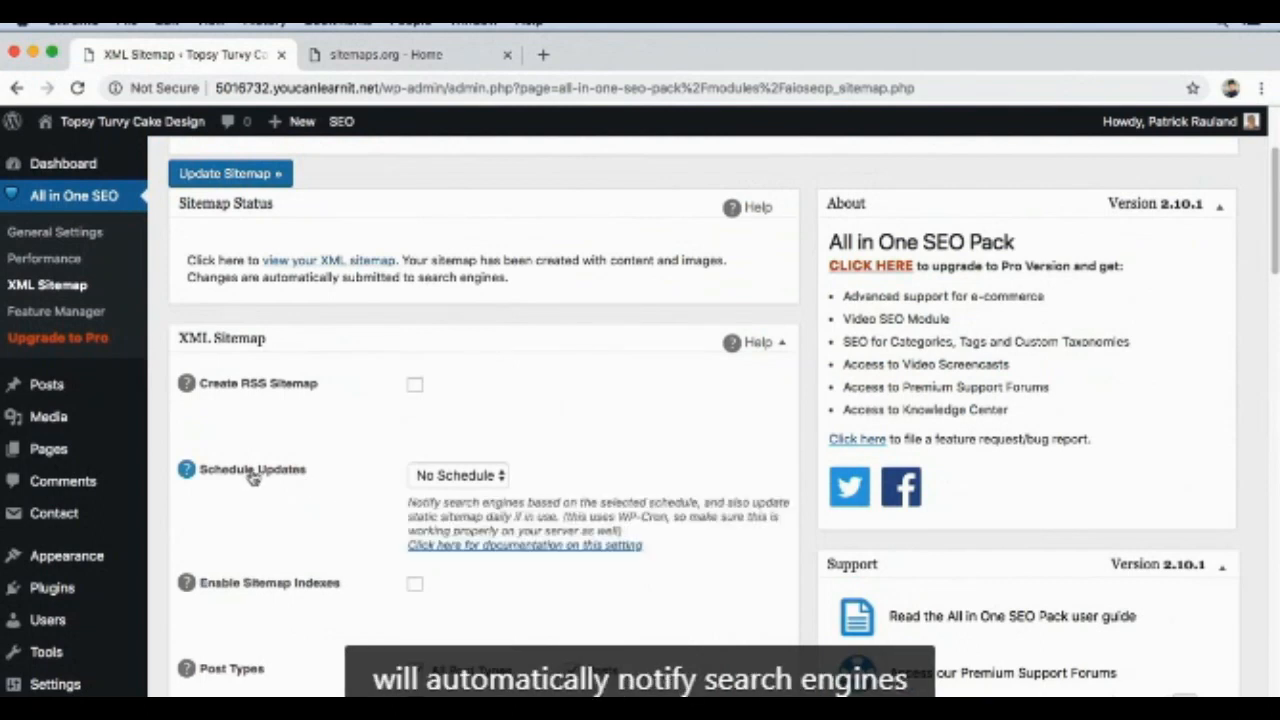
Step: Try the Daily and Weekly options for the sitemap's Schedule Updates setting and settle on Monthly
click(486, 477)
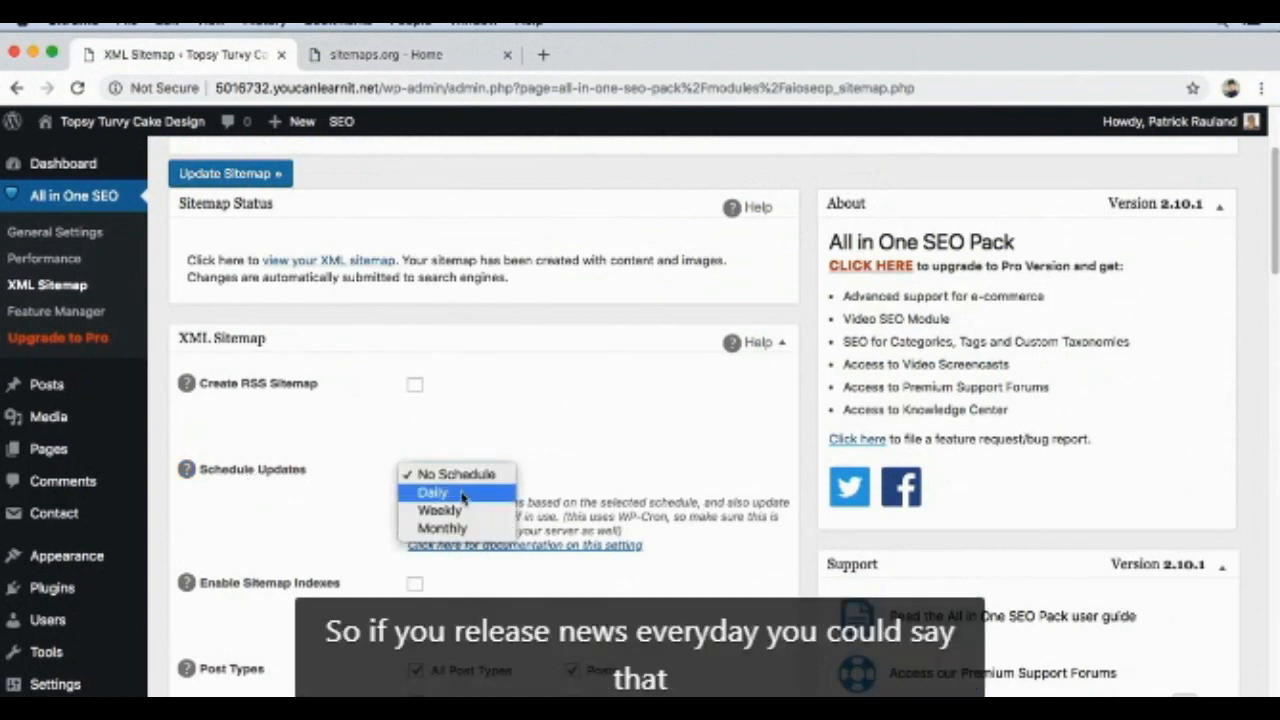
click(463, 494)
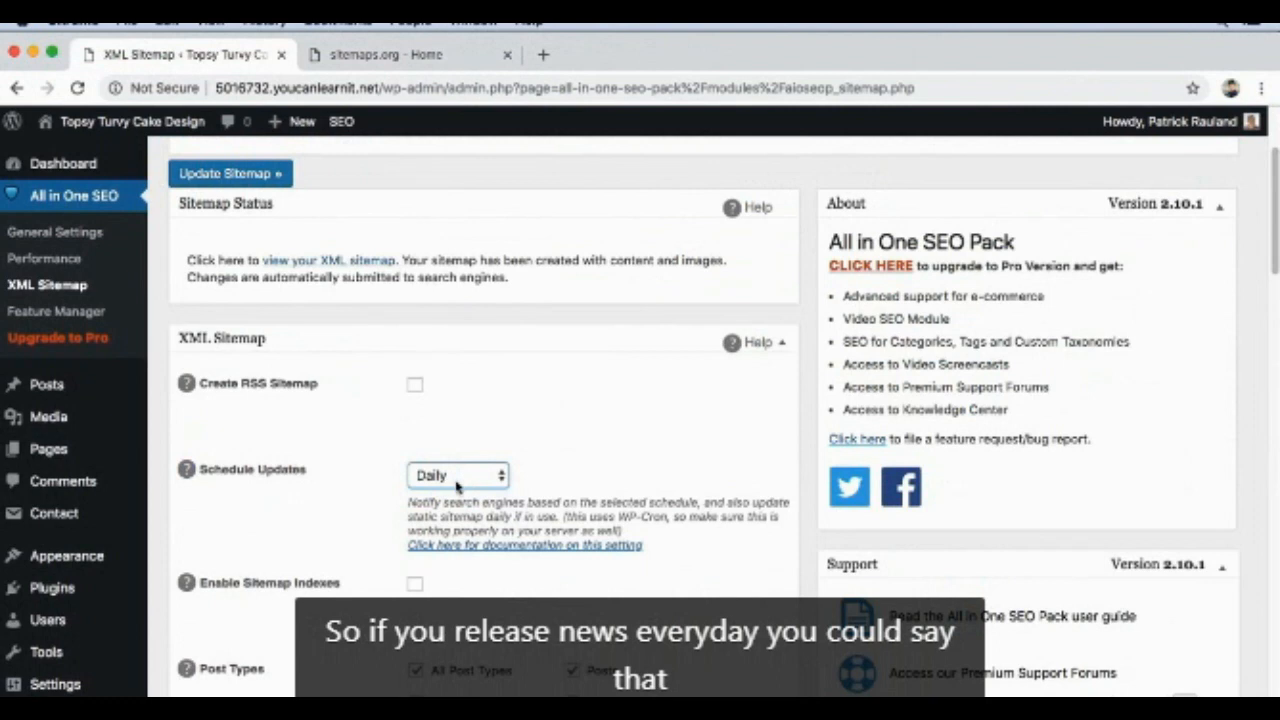
click(458, 478)
click(455, 493)
click(457, 478)
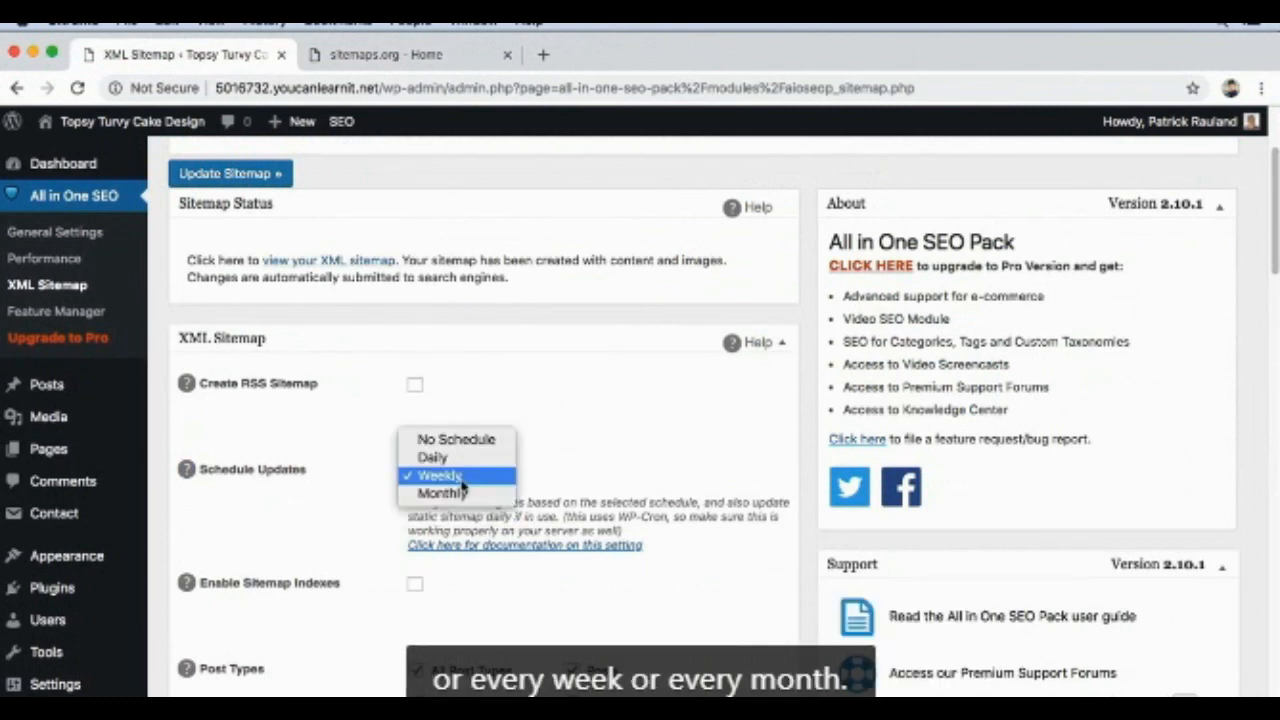
click(459, 494)
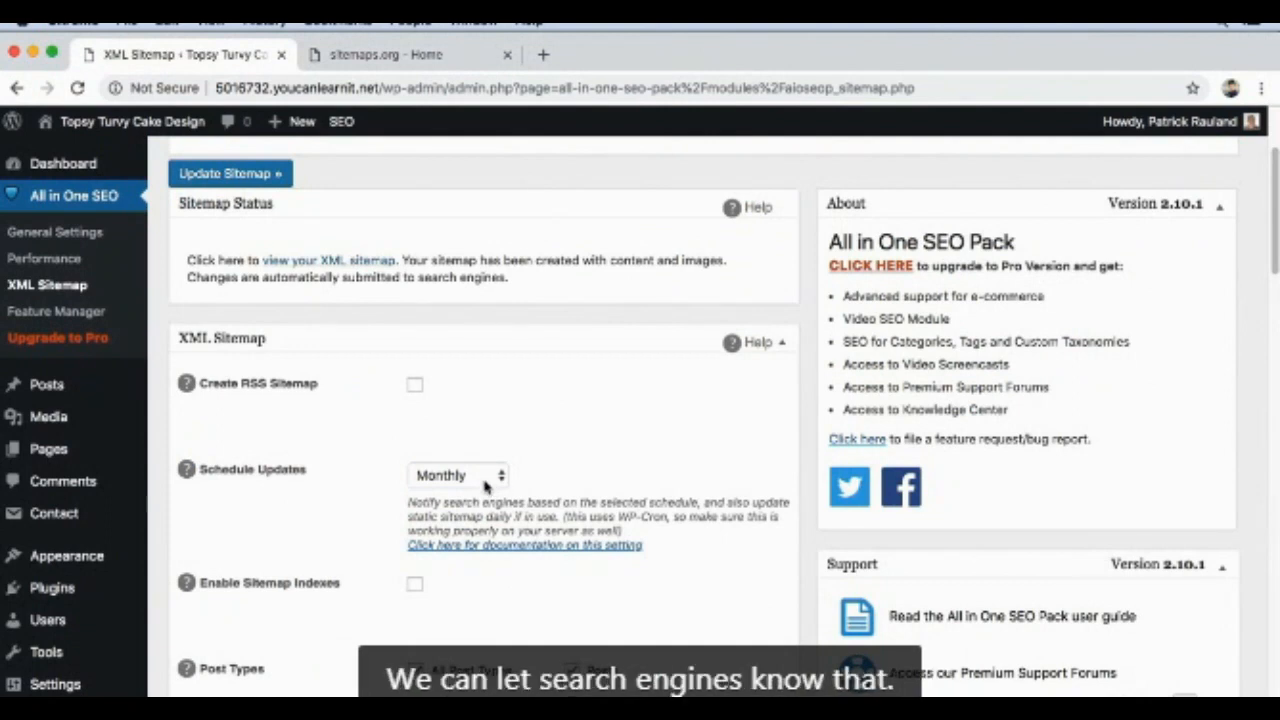
Step: Exclude Media / Attachments from the post types included in the XML sitemap
scroll(481, 527, down, 5)
scroll(481, 527, down, 1)
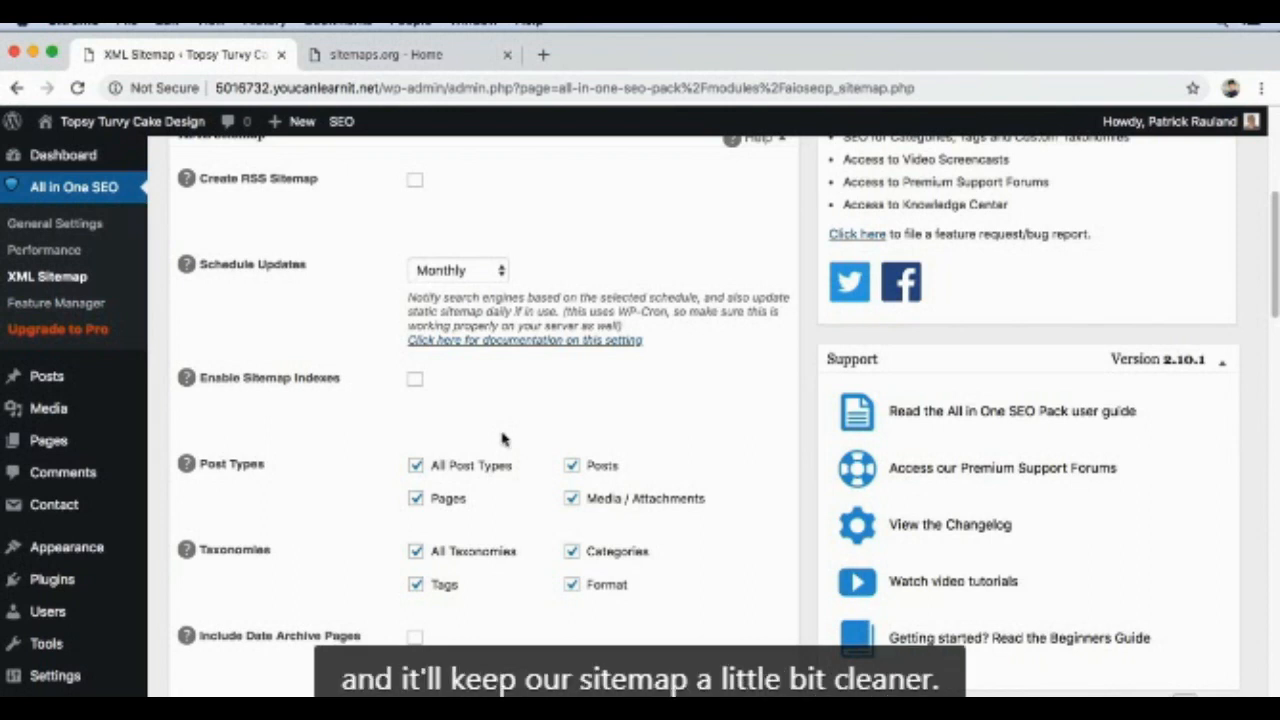
click(594, 504)
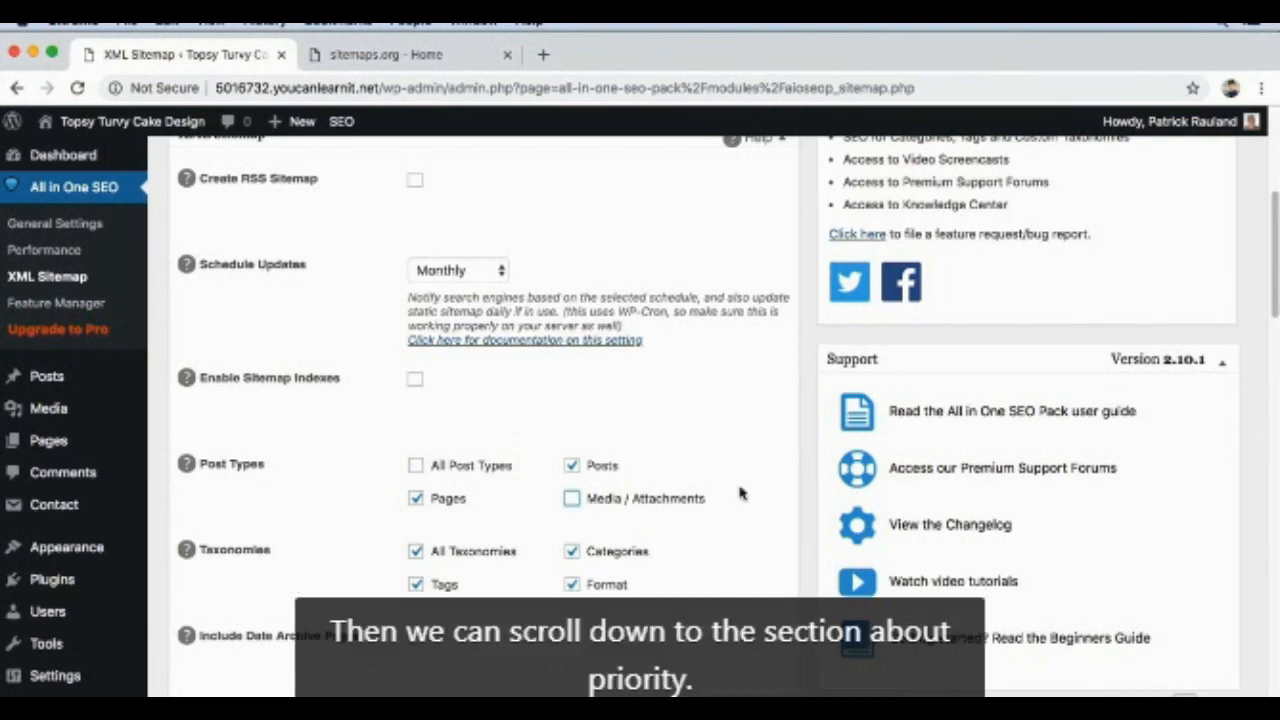
Step: Set the sitemap priorities to 1.0 for the Homepage, 0.9 for Posts and 0.8 for Taxonomies
scroll(695, 477, down, 5)
scroll(695, 477, down, 7)
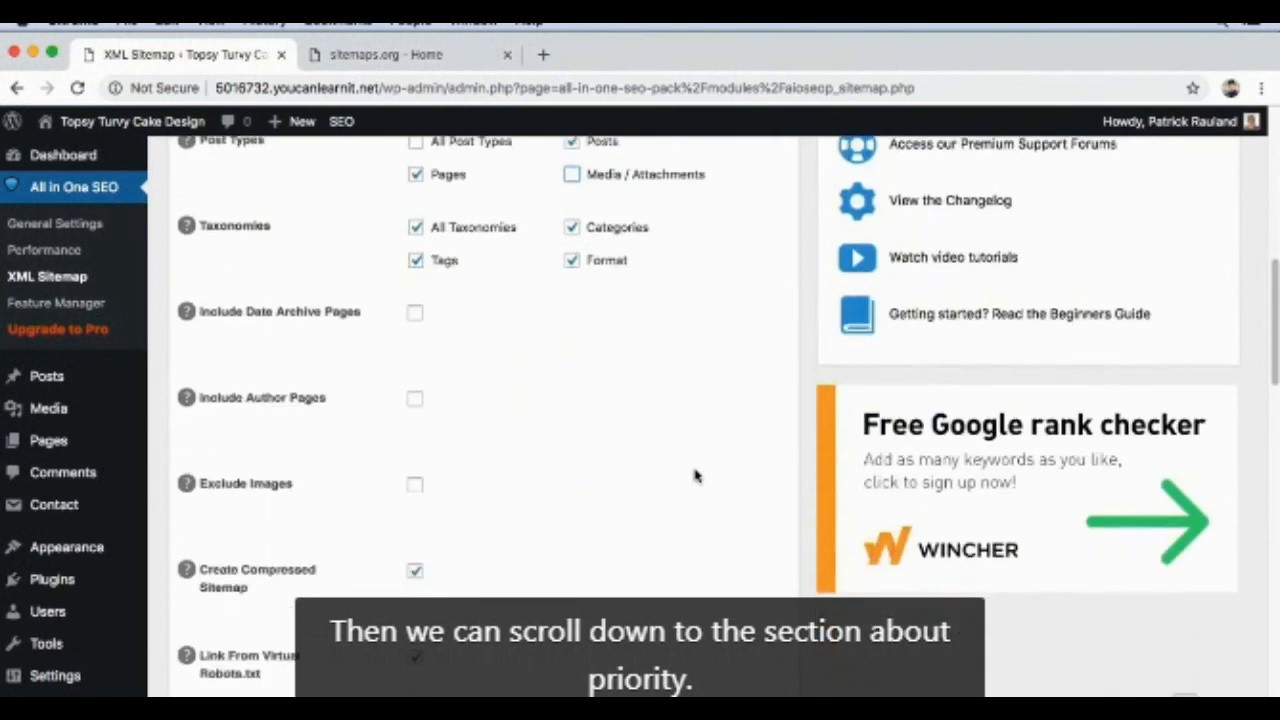
scroll(695, 477, down, 10)
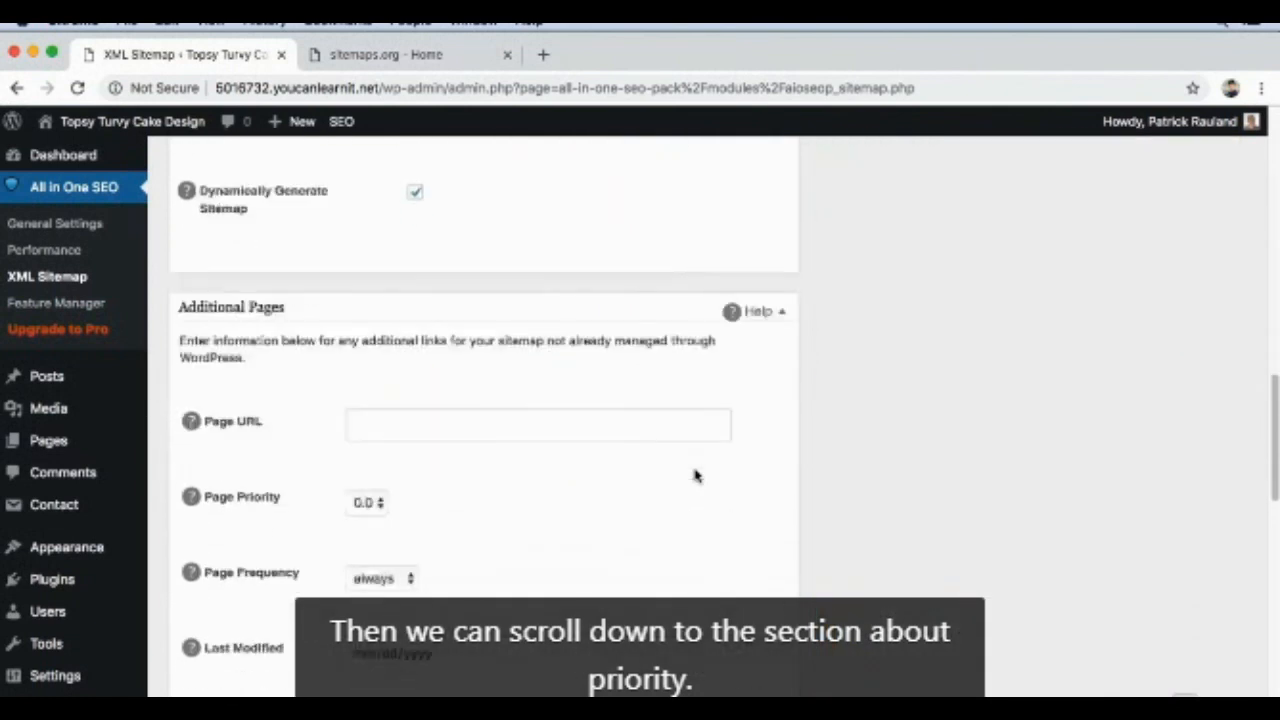
scroll(696, 470, down, 5)
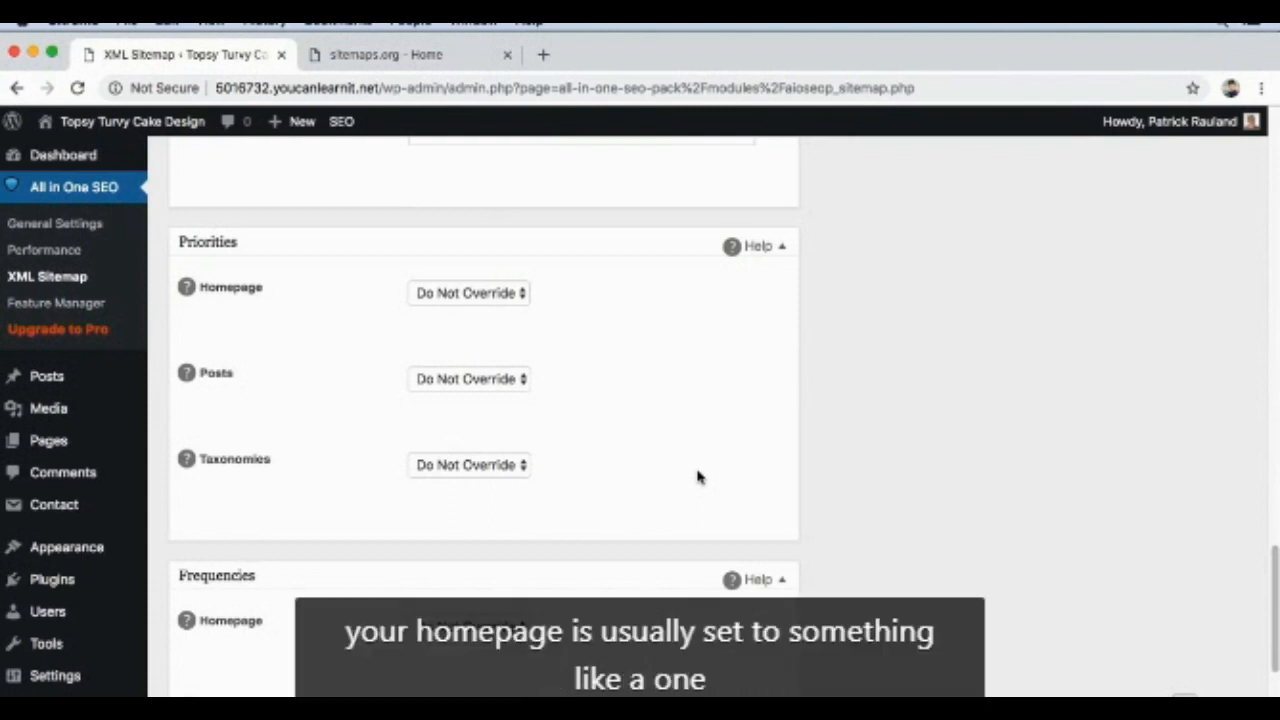
click(490, 294)
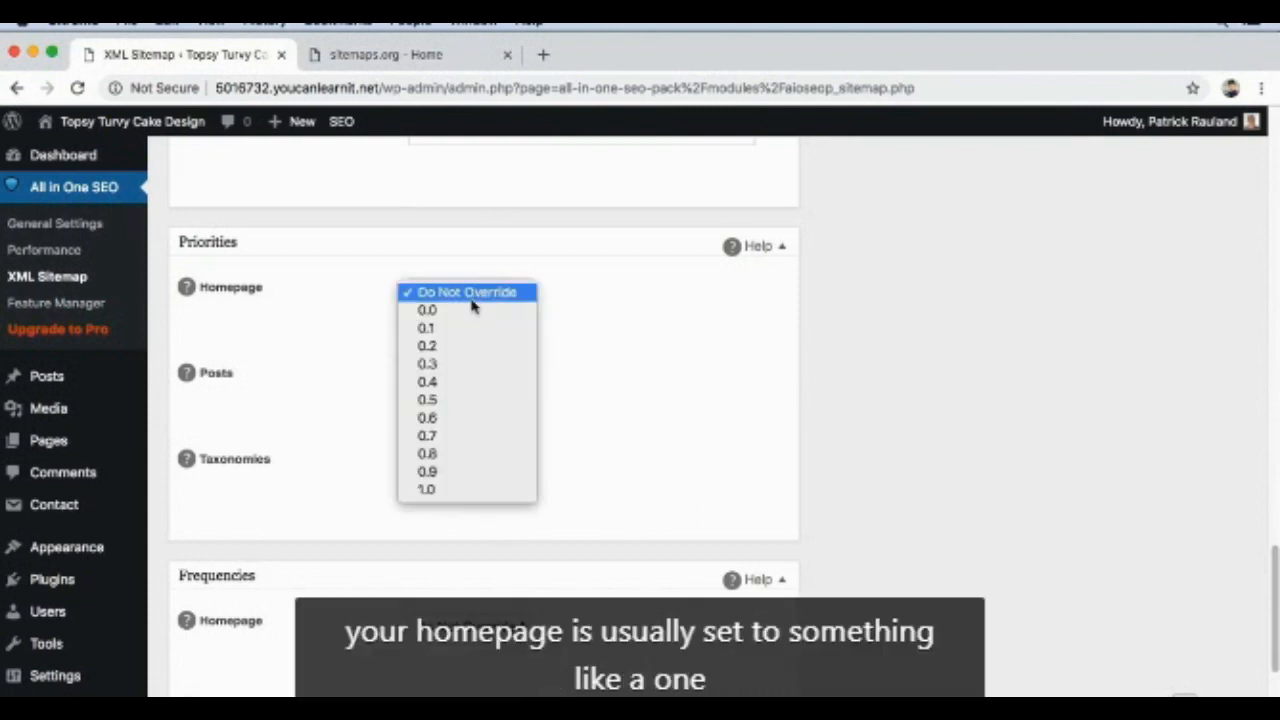
click(437, 490)
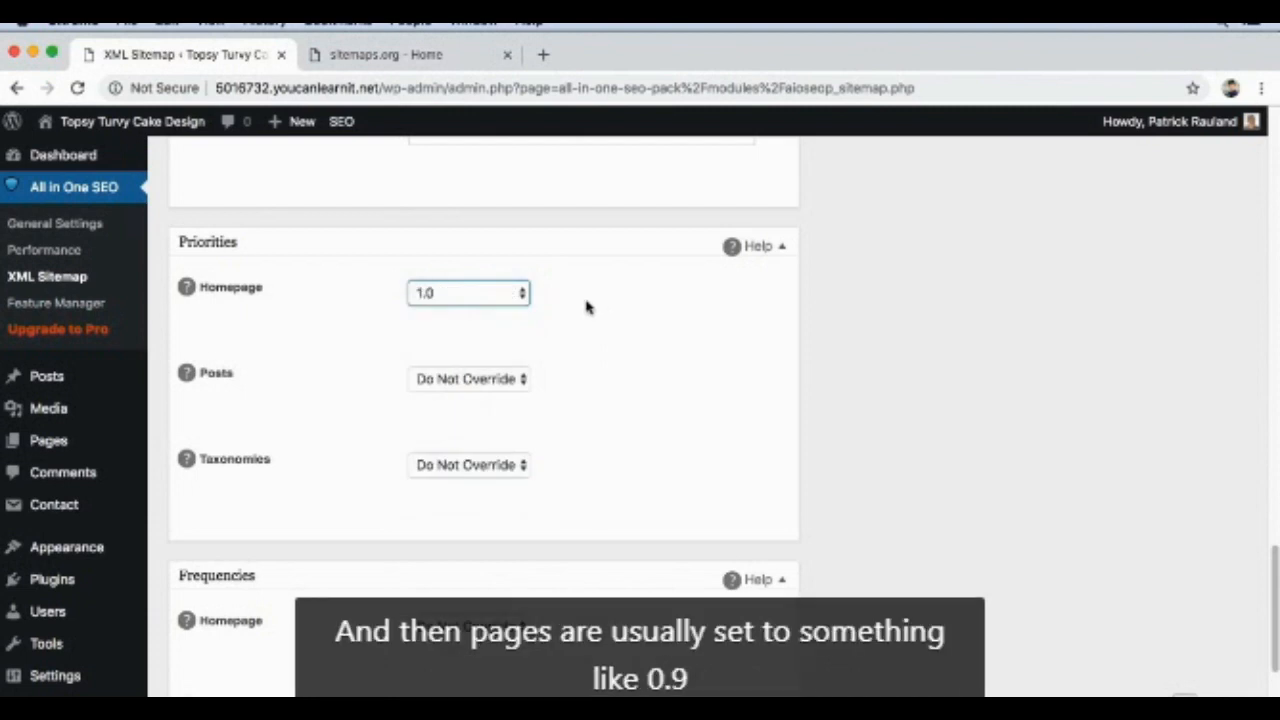
click(462, 384)
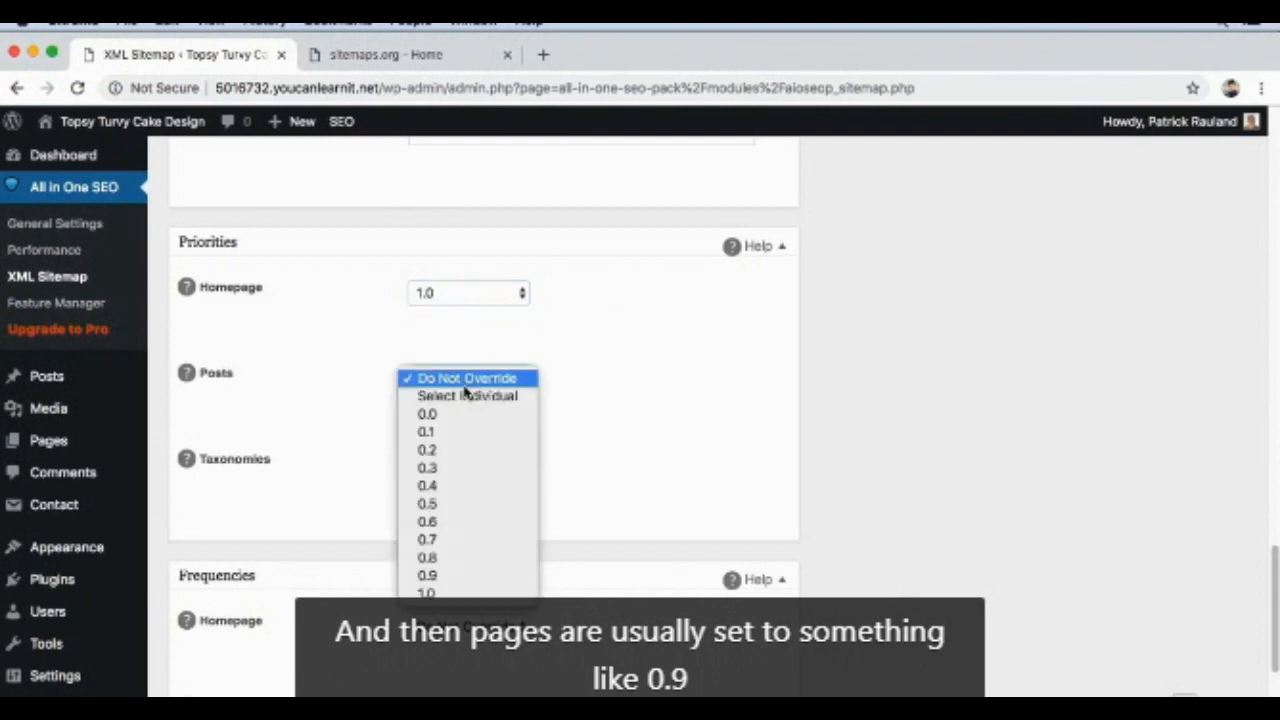
click(430, 576)
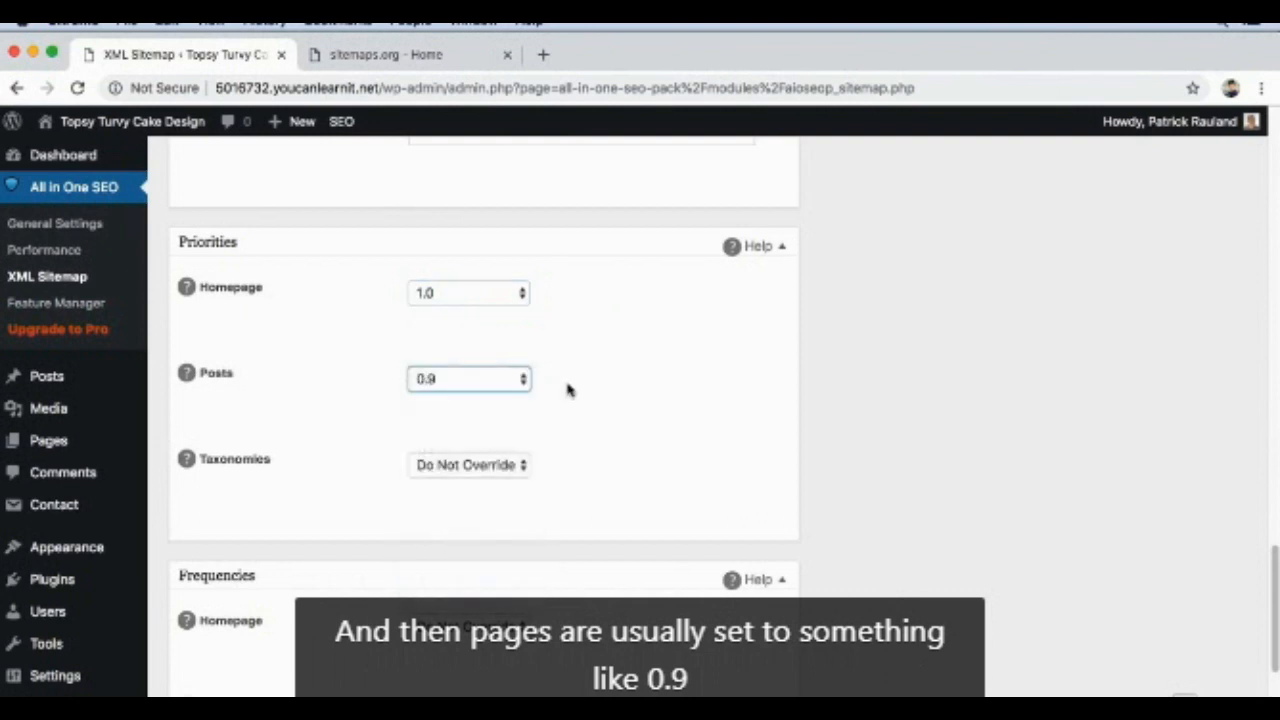
click(477, 466)
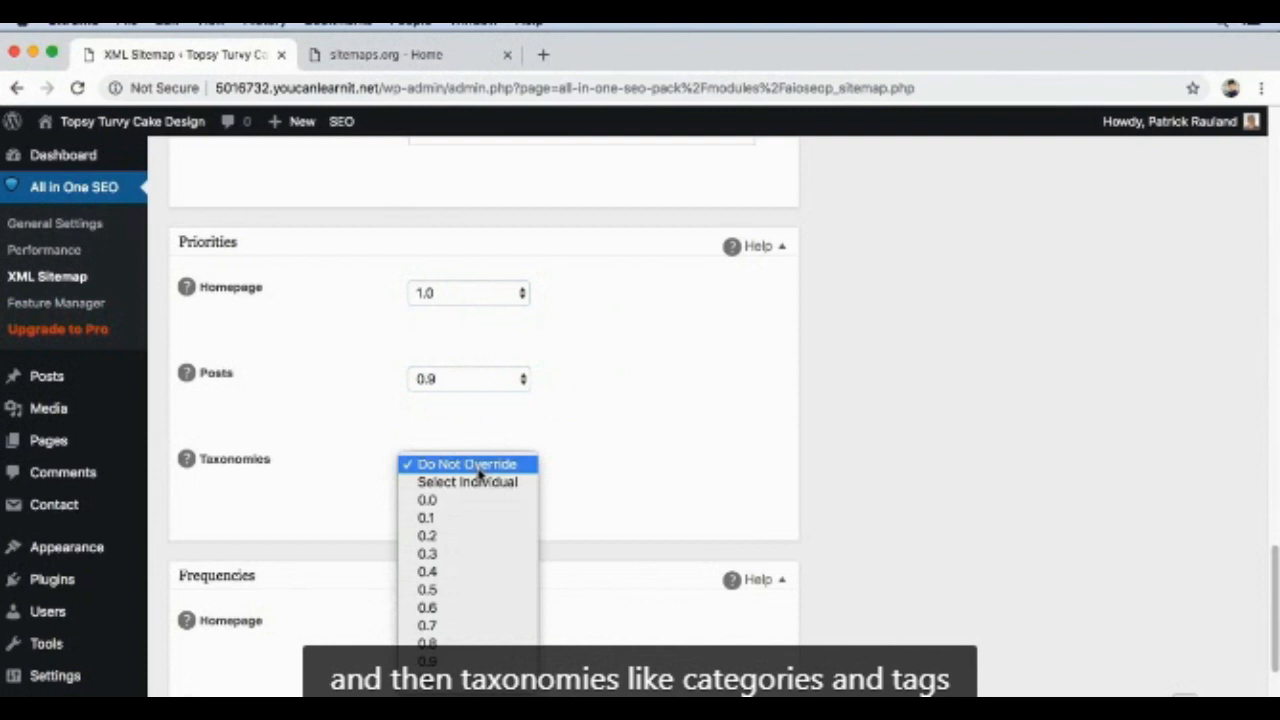
click(456, 643)
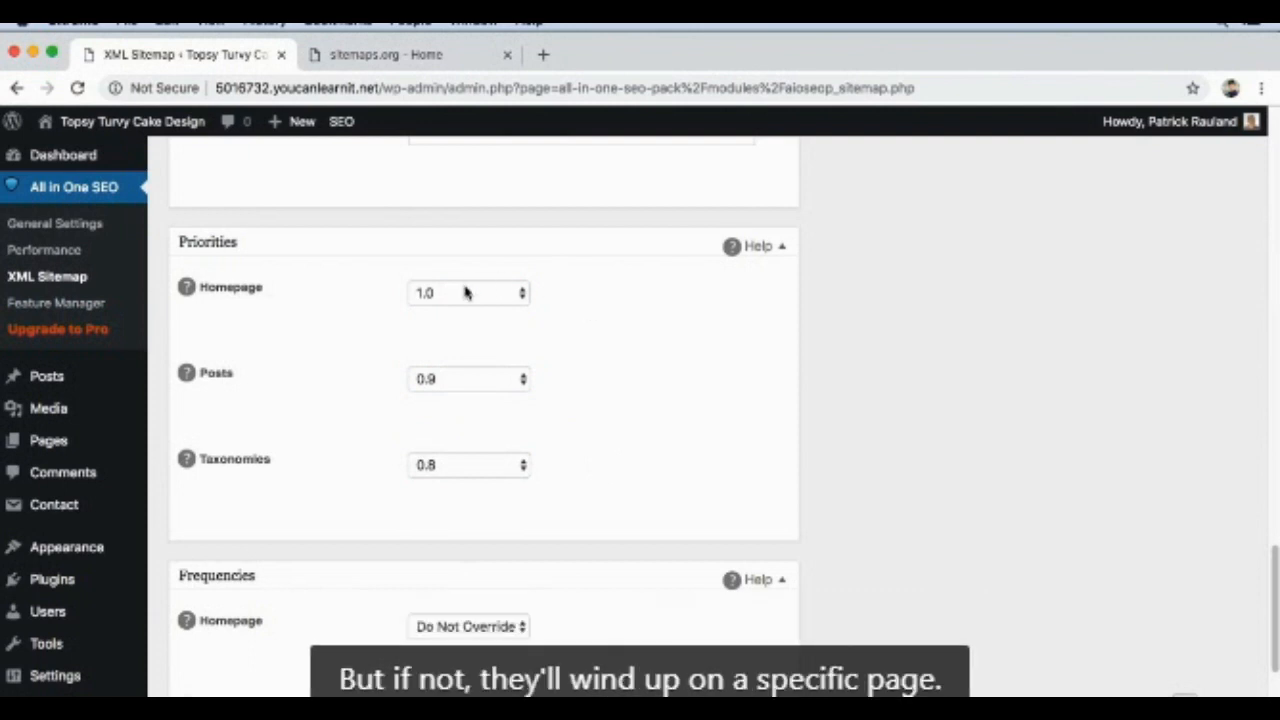
Step: Change the sitemap priorities to 0.9 for Taxonomies and 0.8 for Posts
click(460, 470)
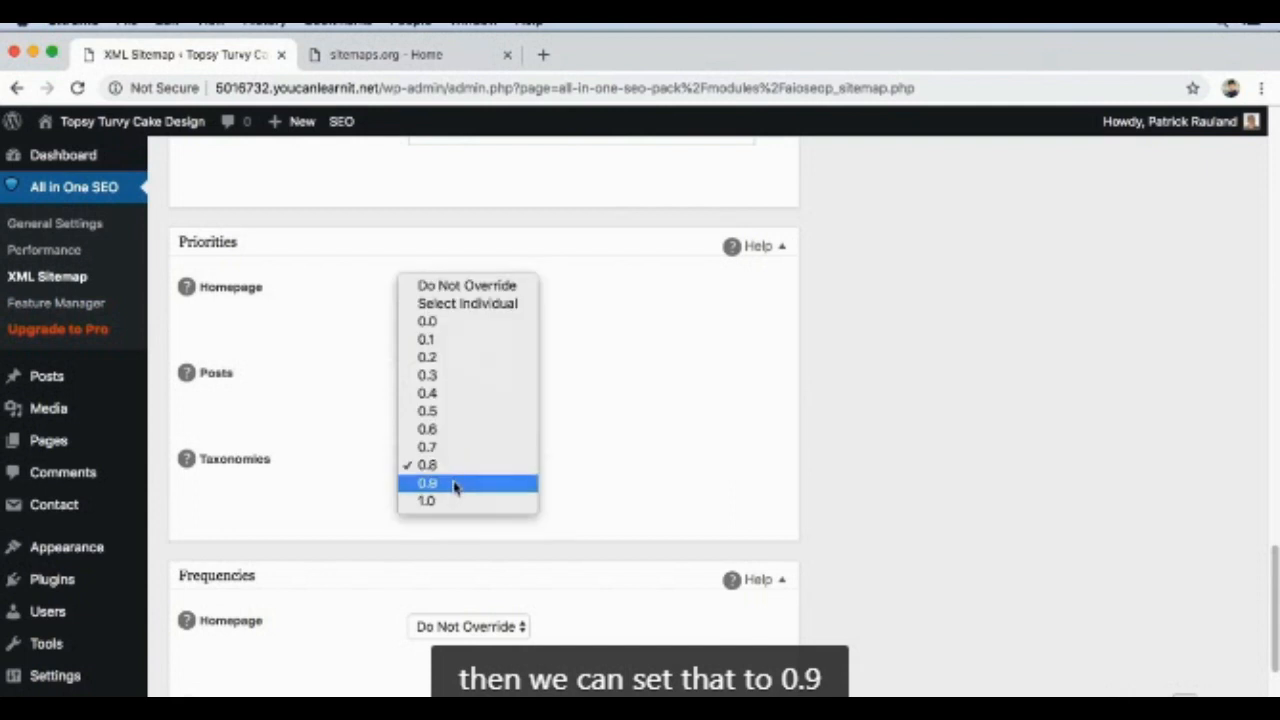
click(454, 485)
click(452, 380)
click(450, 361)
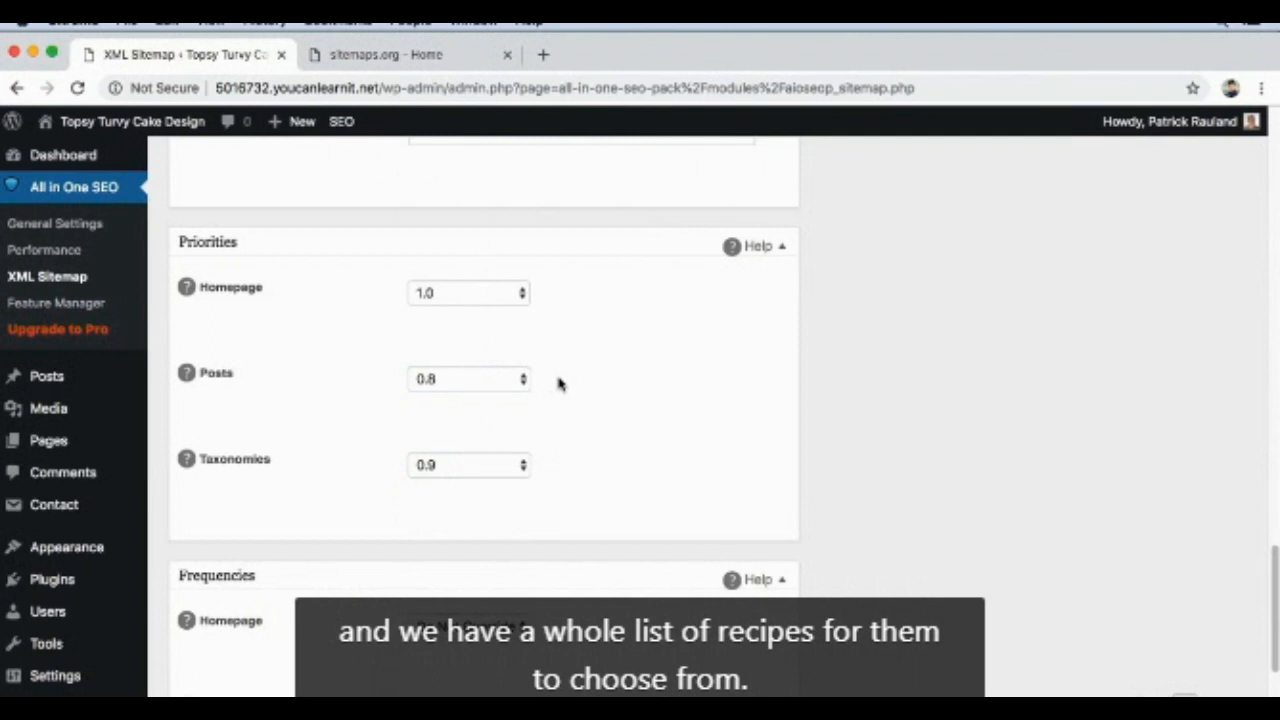
Step: Save the XML Sitemap settings and switch to the sitemaps.org home page
scroll(641, 360, up, 15)
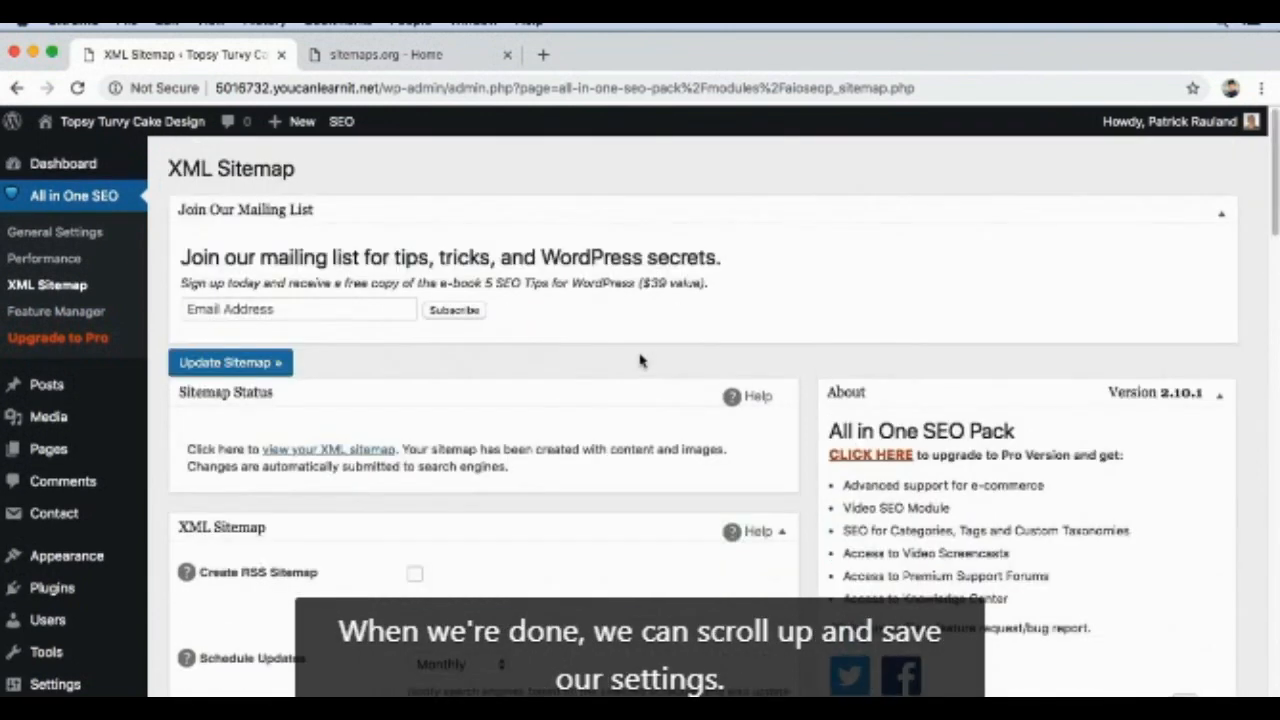
click(285, 363)
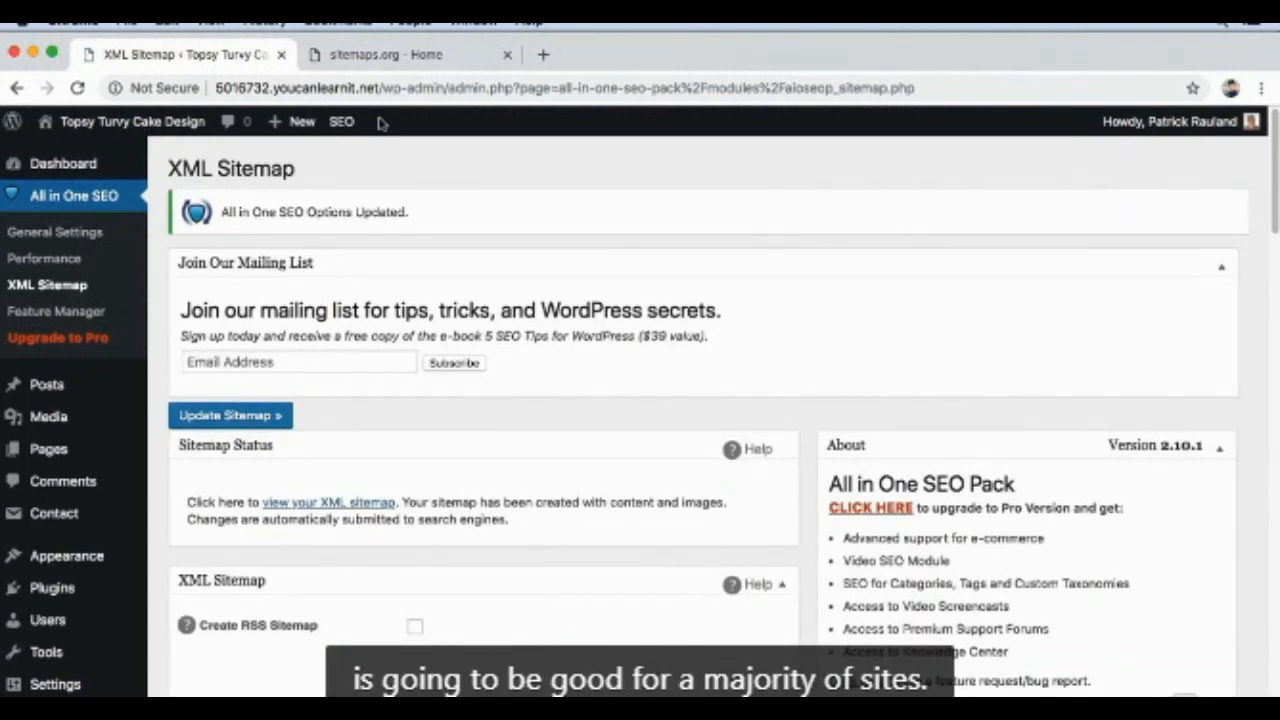
click(366, 55)
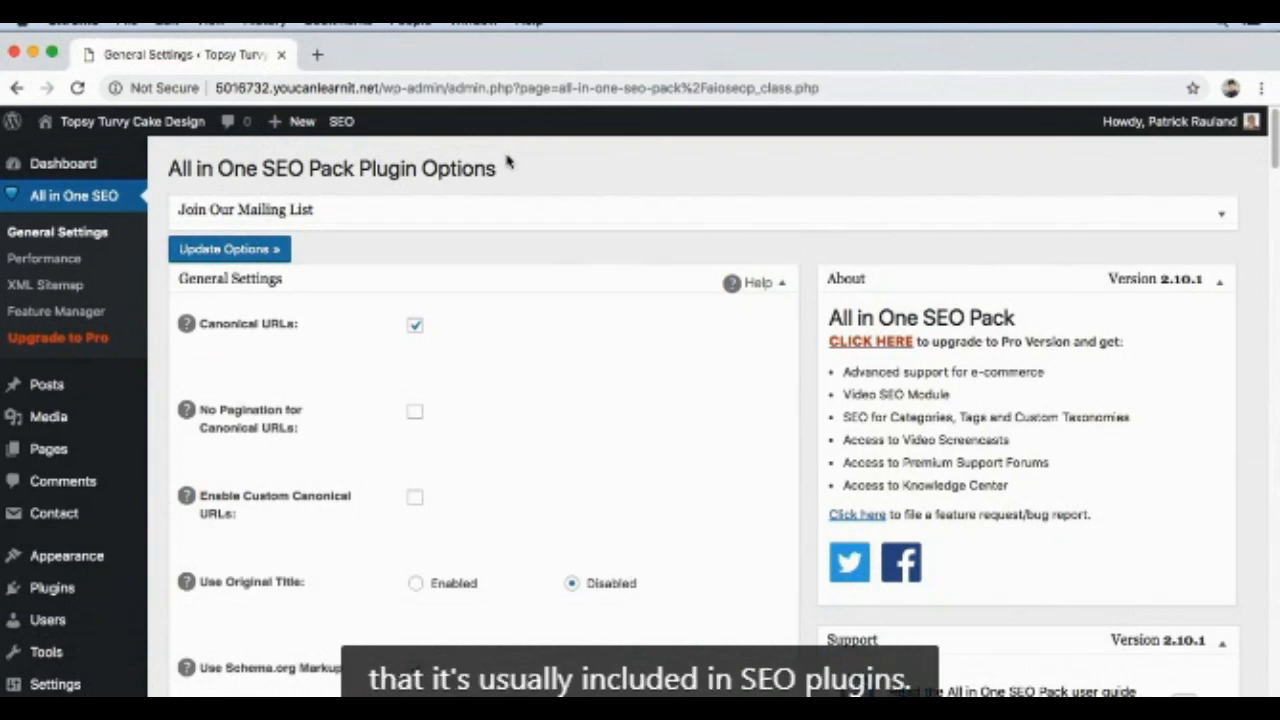
Step: Activate Social Meta in the All in One SEO Feature Manager and go to the Social Meta settings
click(102, 316)
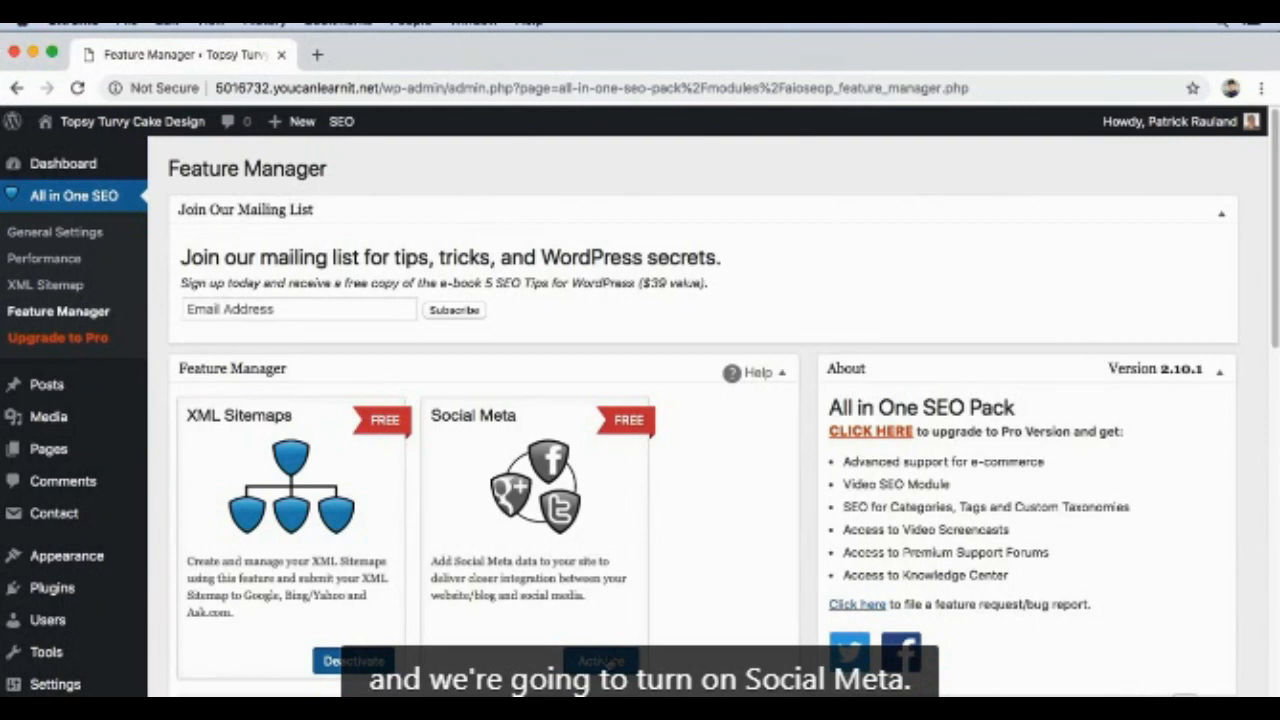
click(607, 662)
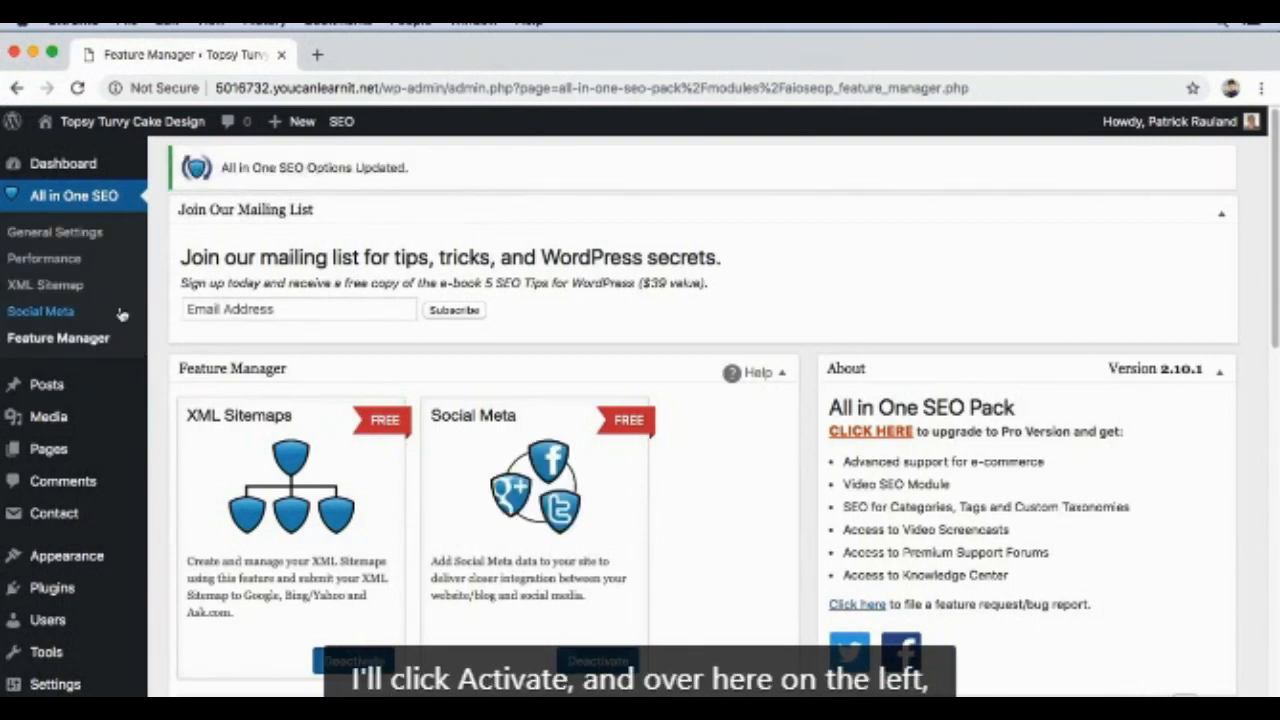
click(42, 314)
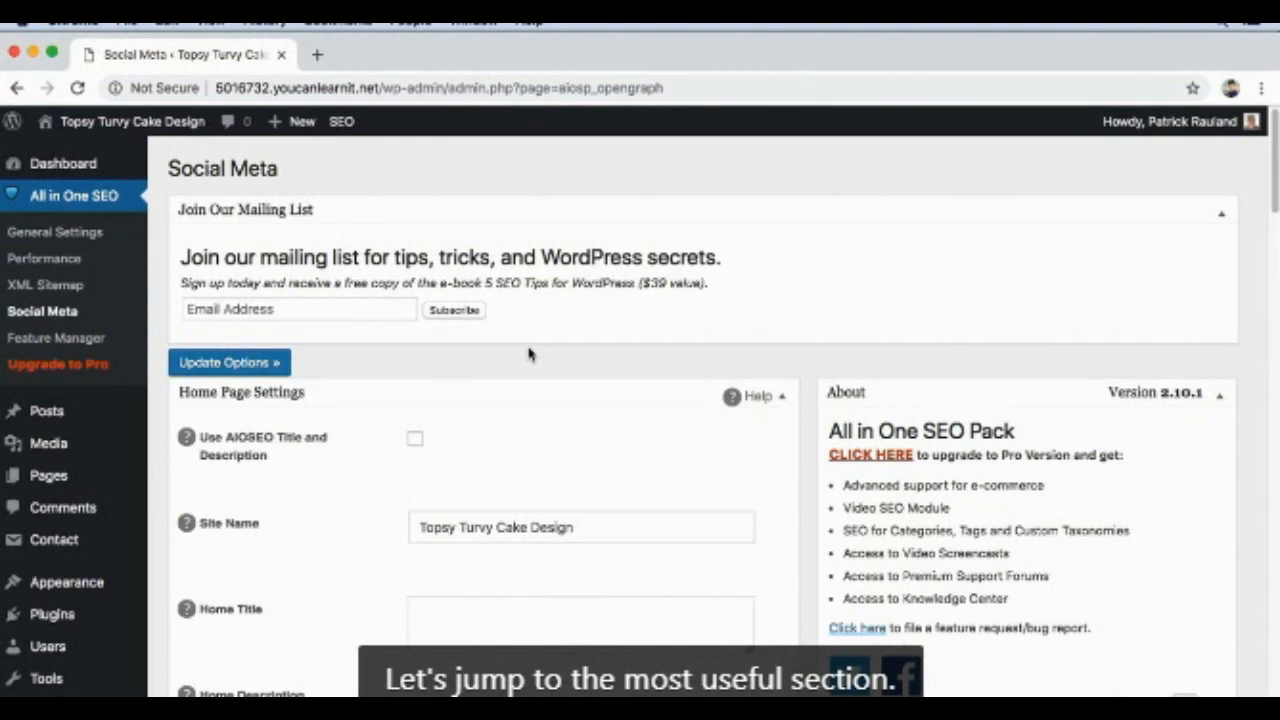
Step: In the Social Meta Image Settings, set the OG:Image source to Featured Image and enable Use Default If No Image Found
scroll(537, 348, down, 10)
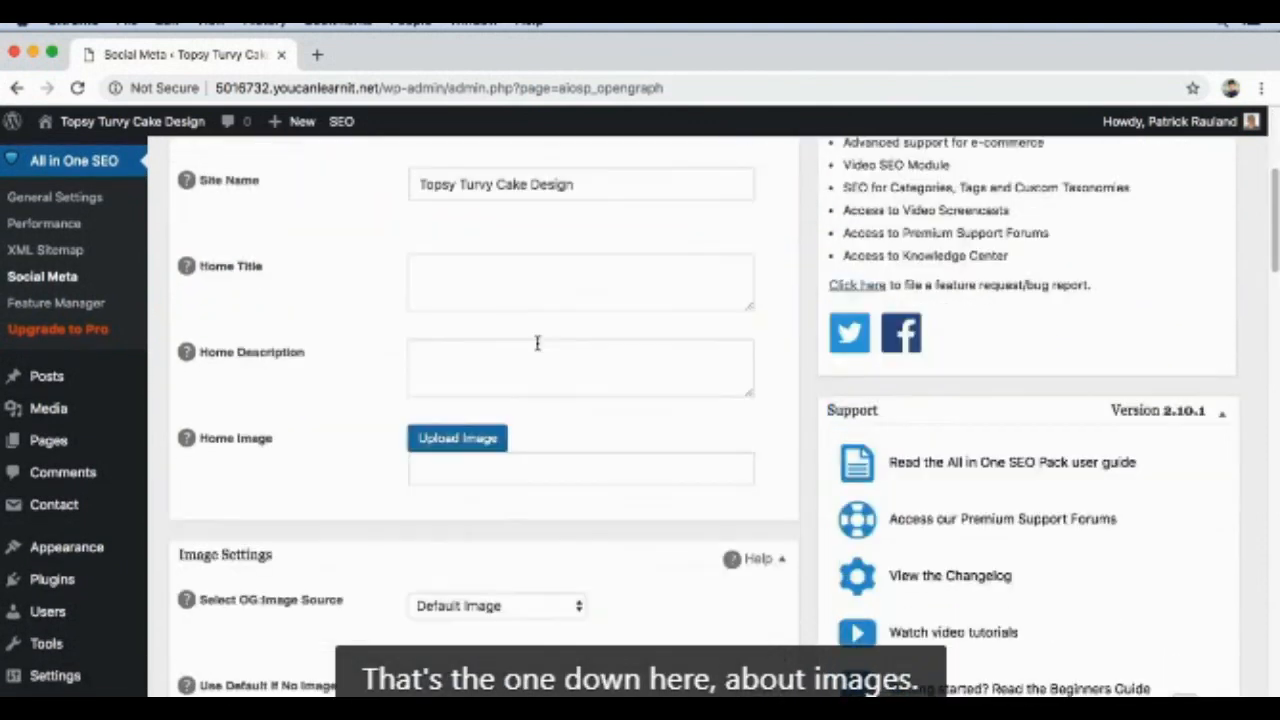
scroll(537, 348, down, 3)
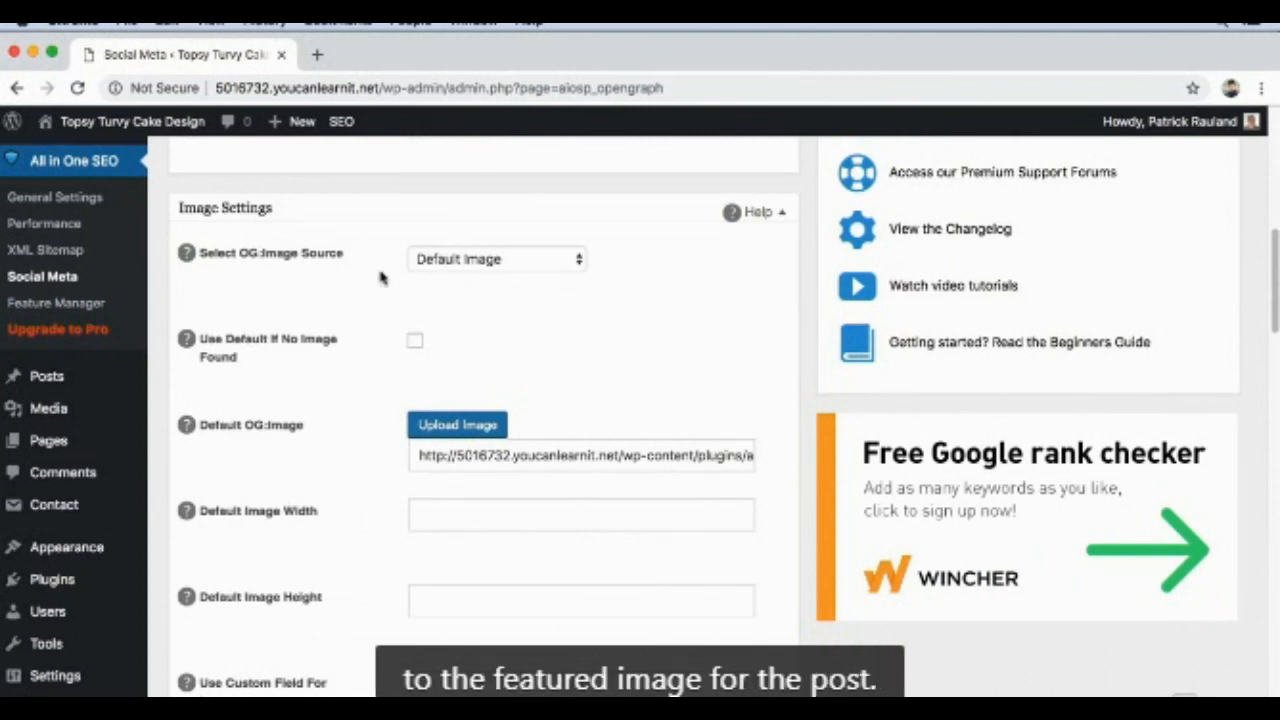
click(476, 259)
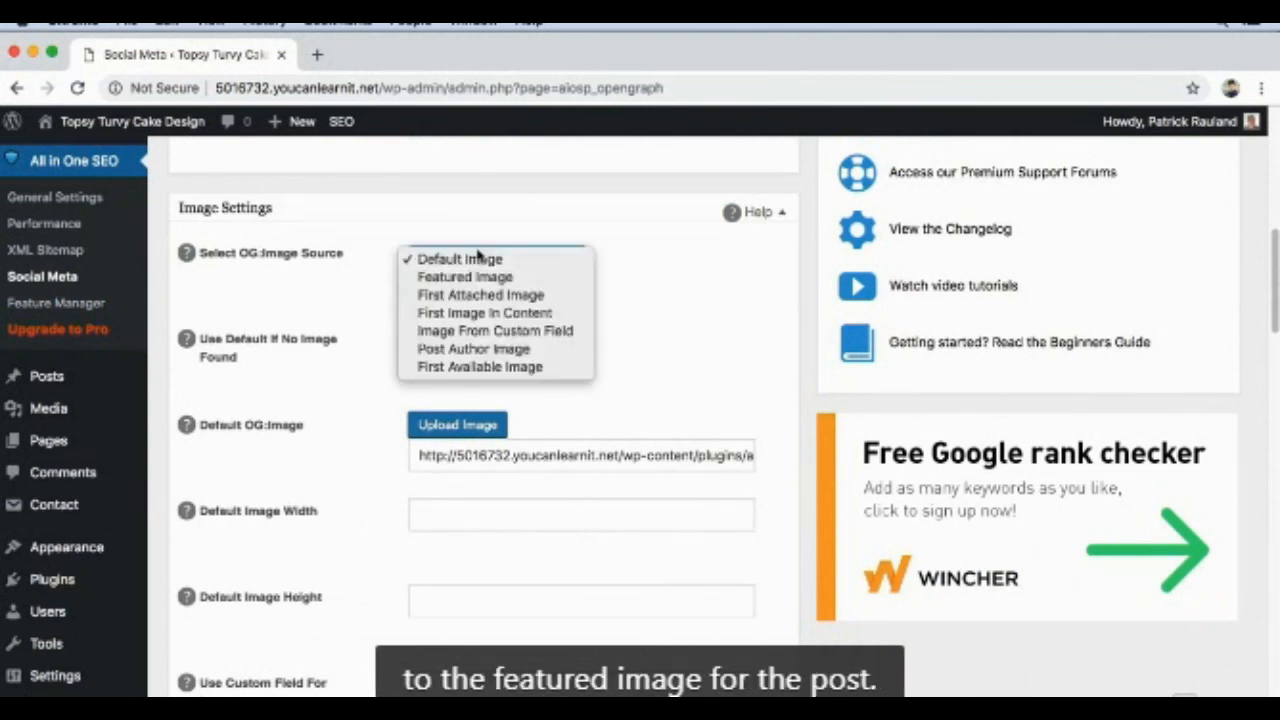
click(527, 278)
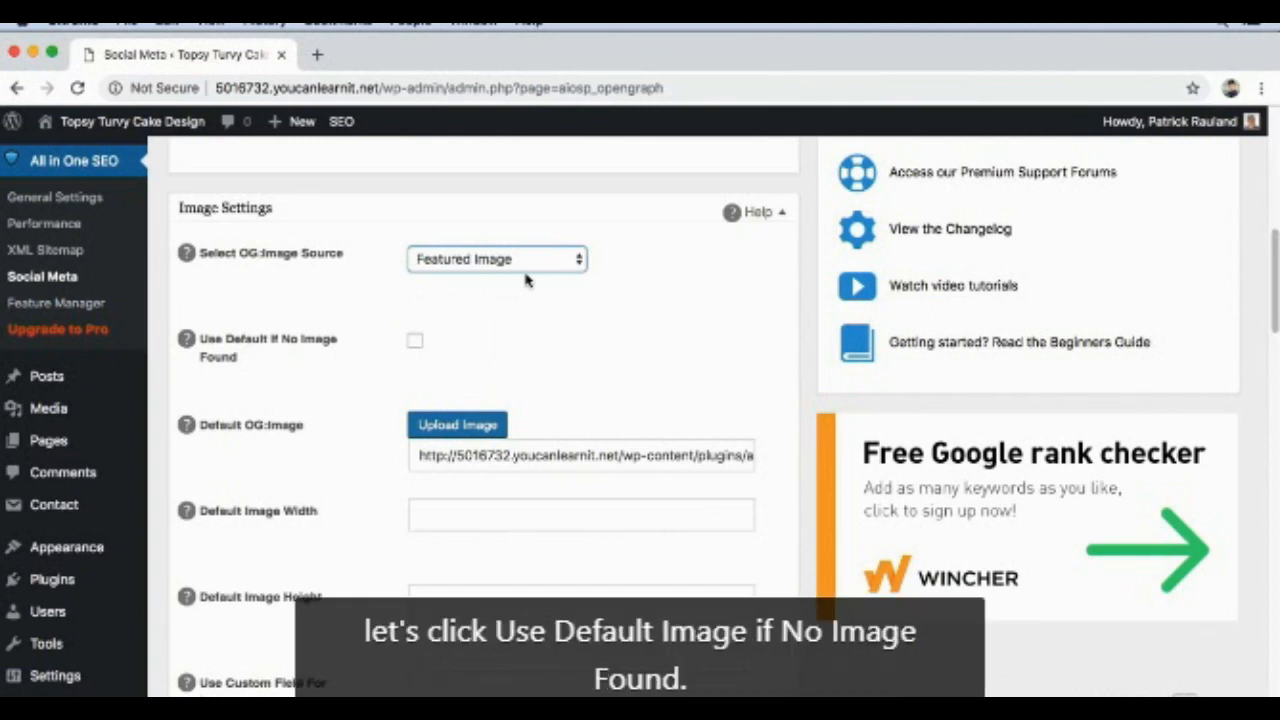
scroll(527, 280, down, 1)
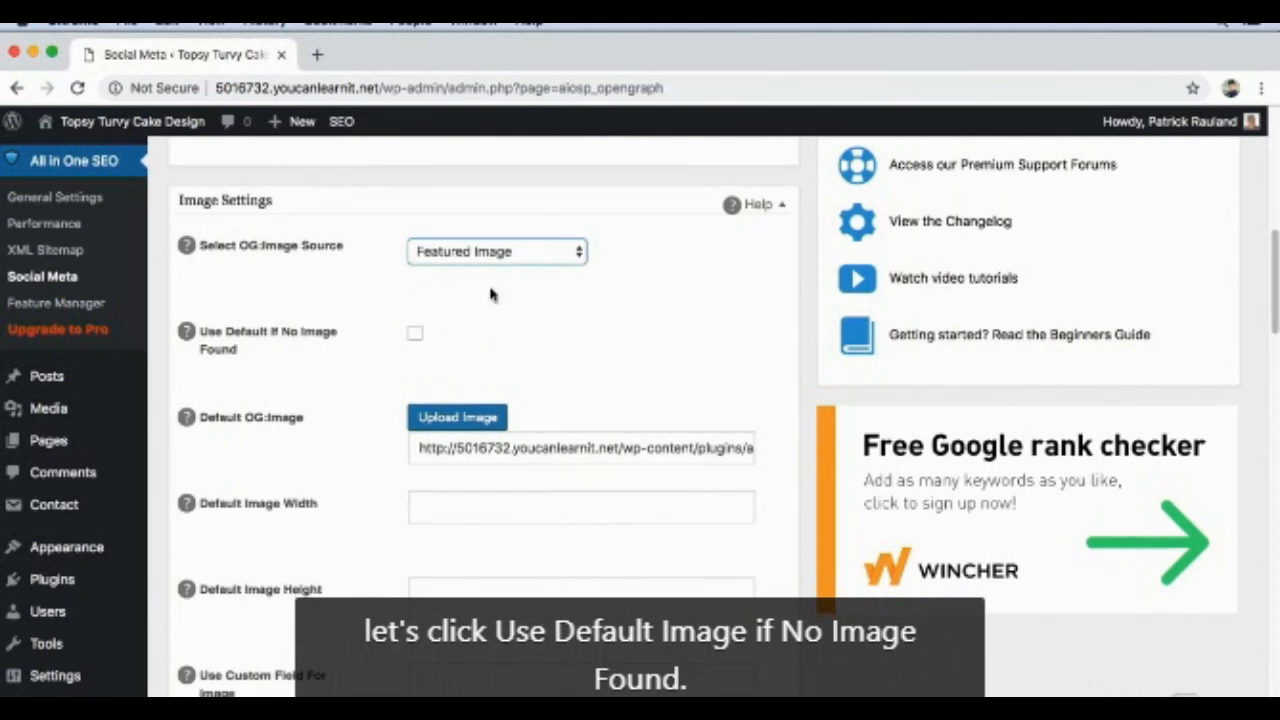
click(414, 339)
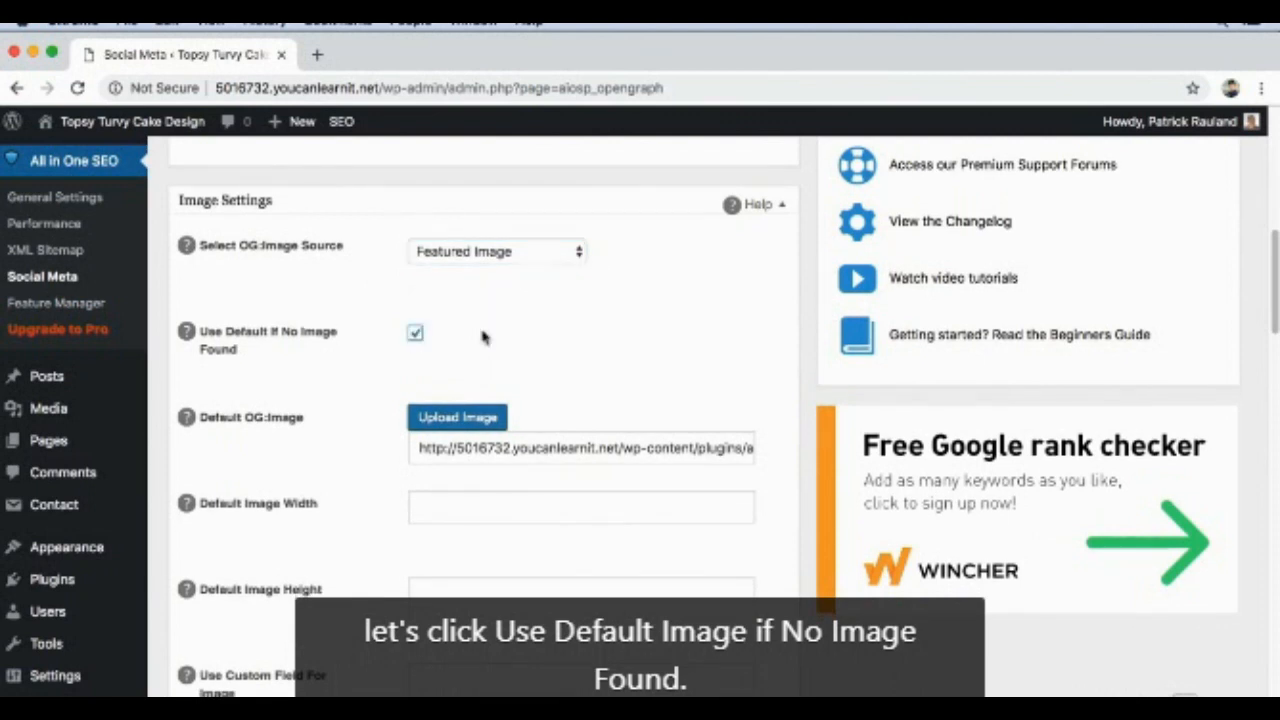
scroll(634, 354, down, 2)
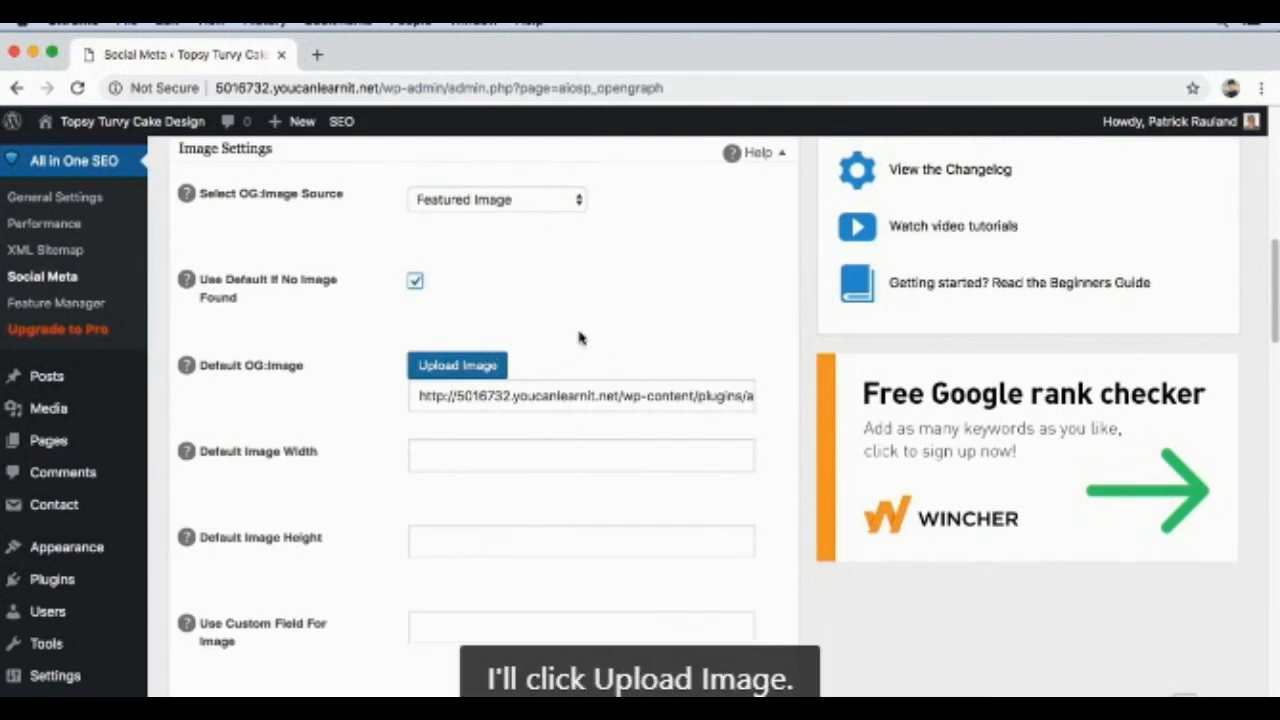
Step: Upload topsy-turvy-logo.png from the Desktop and choose it as the Default OG:Image
click(470, 368)
click(606, 444)
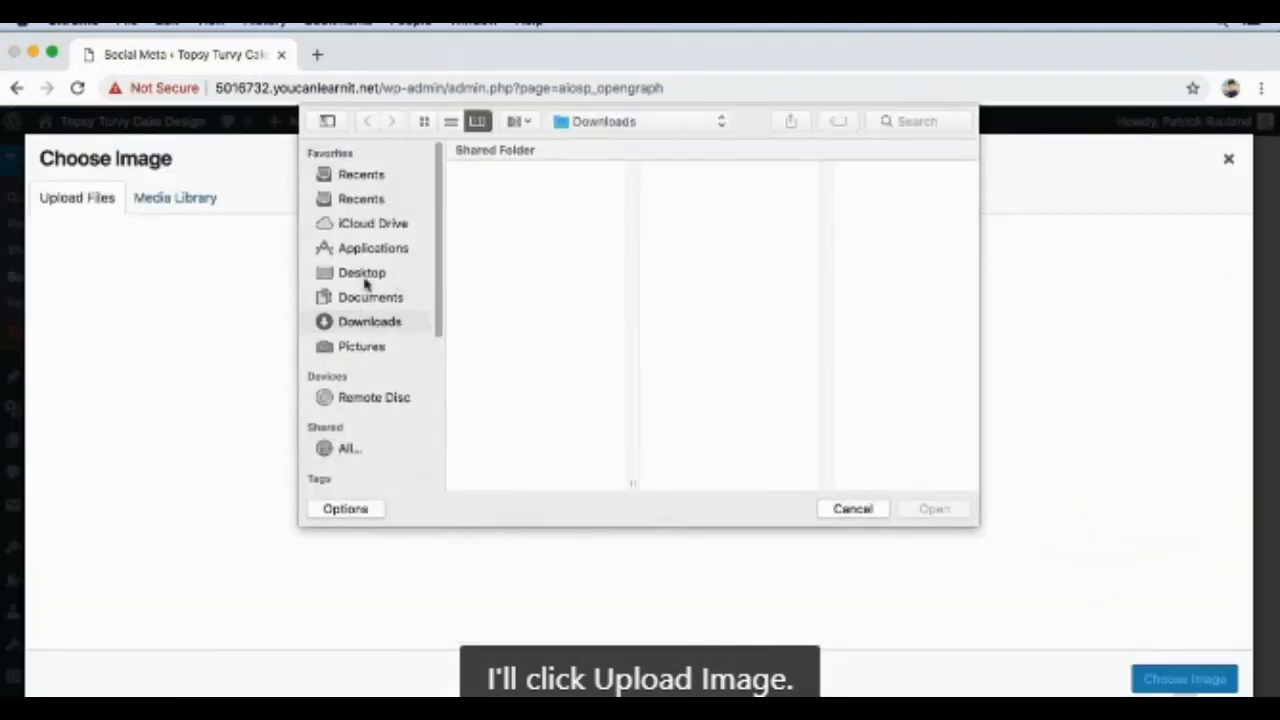
click(366, 274)
click(530, 172)
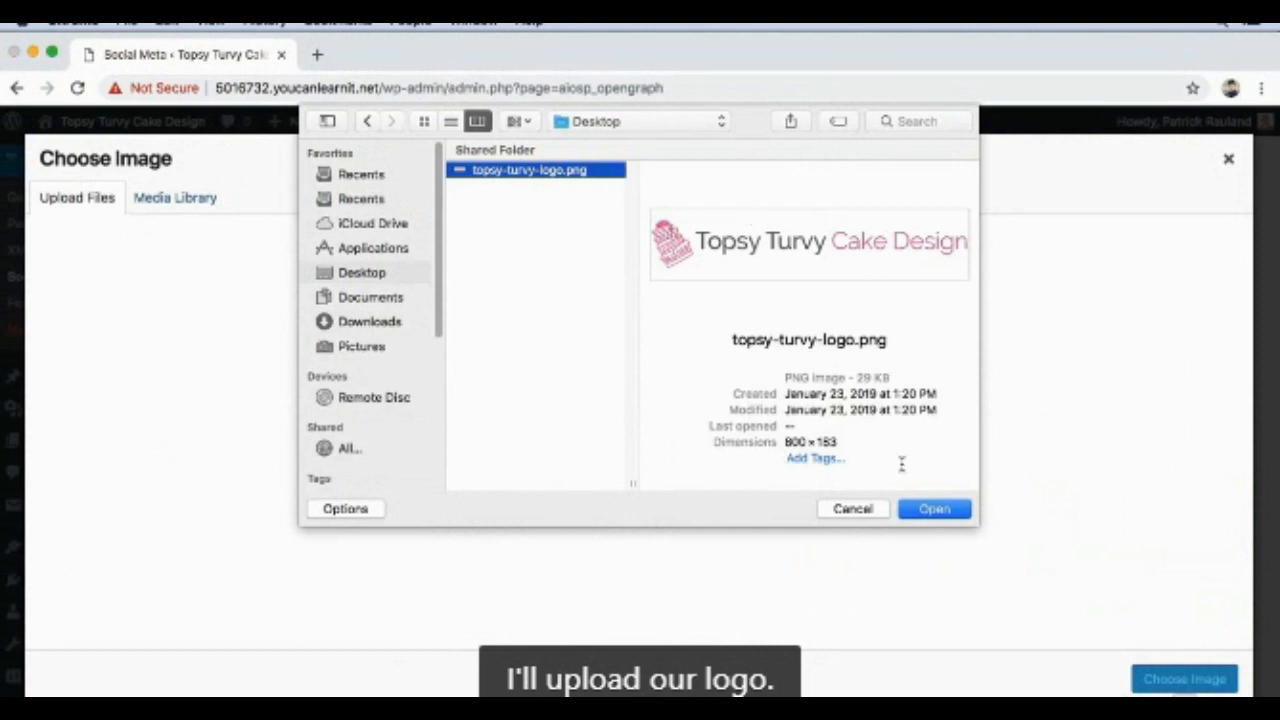
click(928, 509)
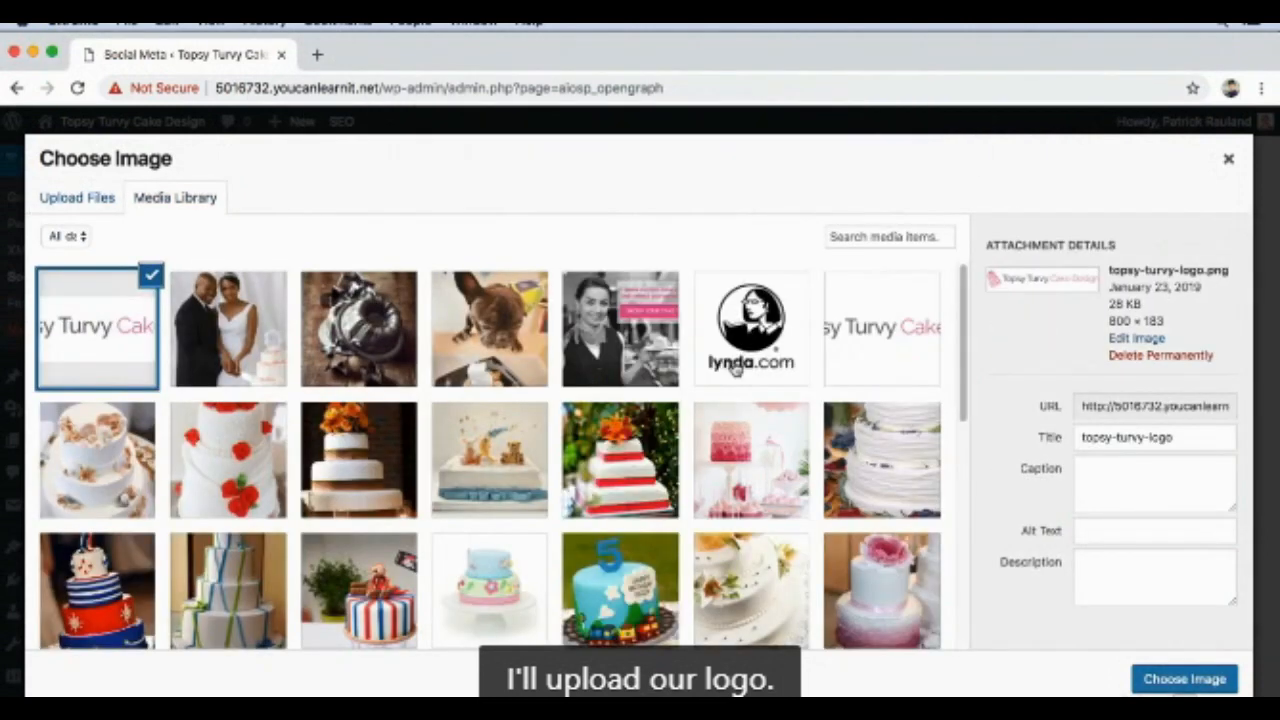
click(1163, 680)
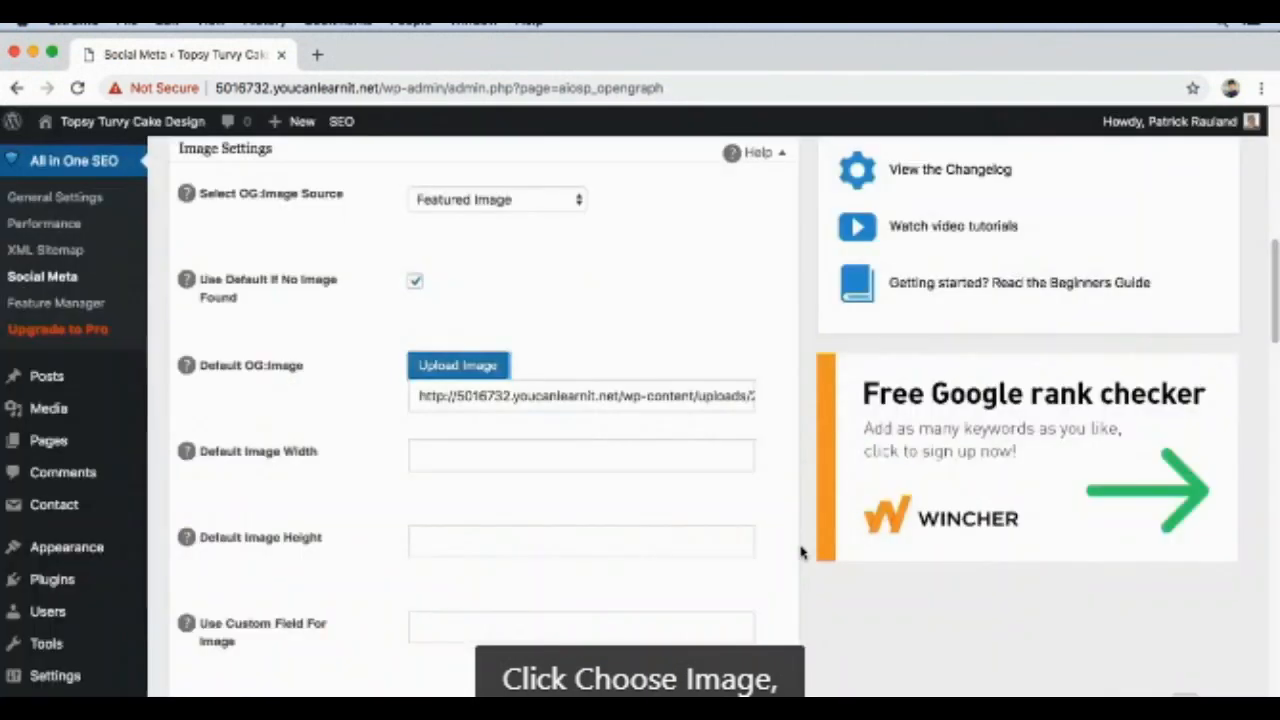
Step: Set the Default Image Width to 800 and the Default Image Height to 183
click(555, 460)
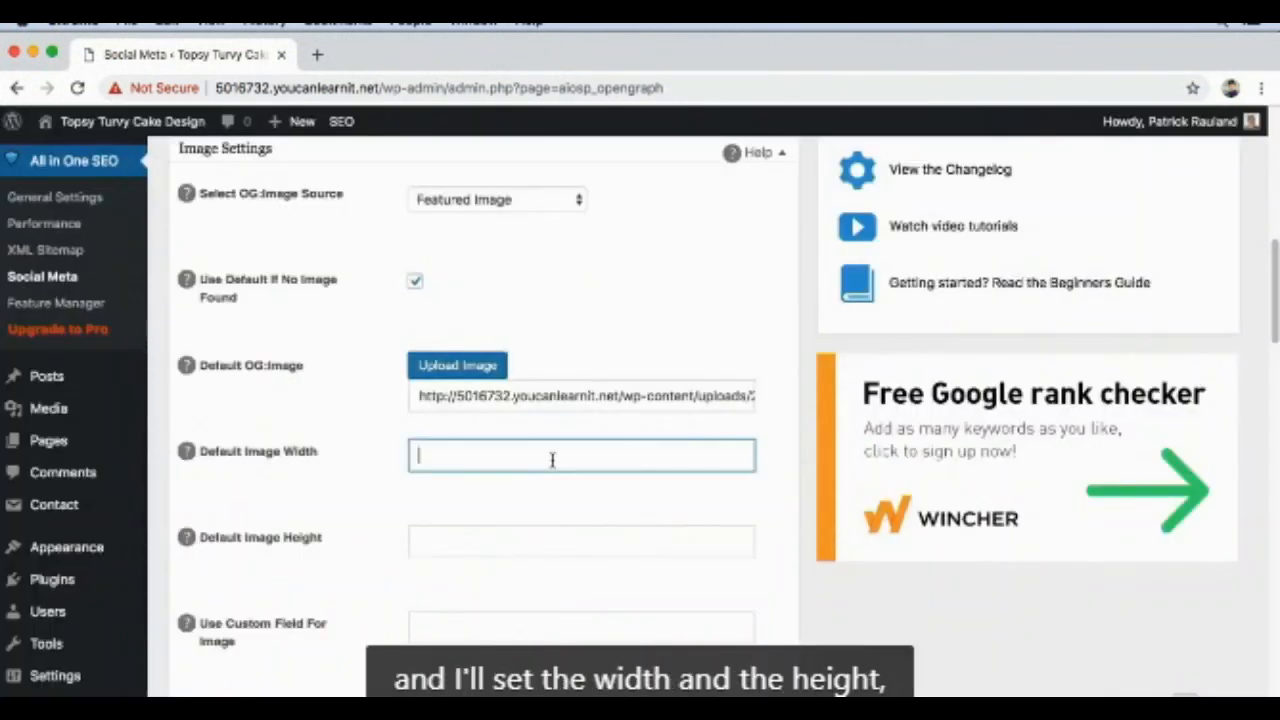
text(800)
click(525, 537)
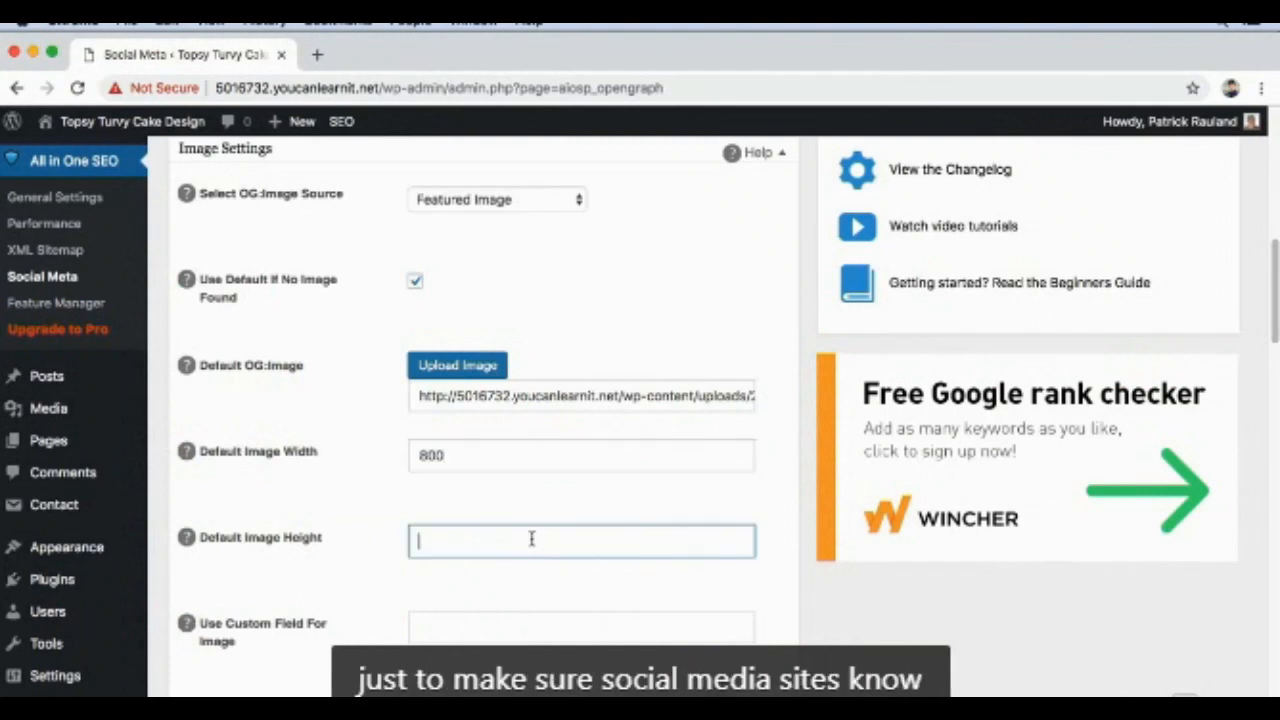
text(183)
click(435, 500)
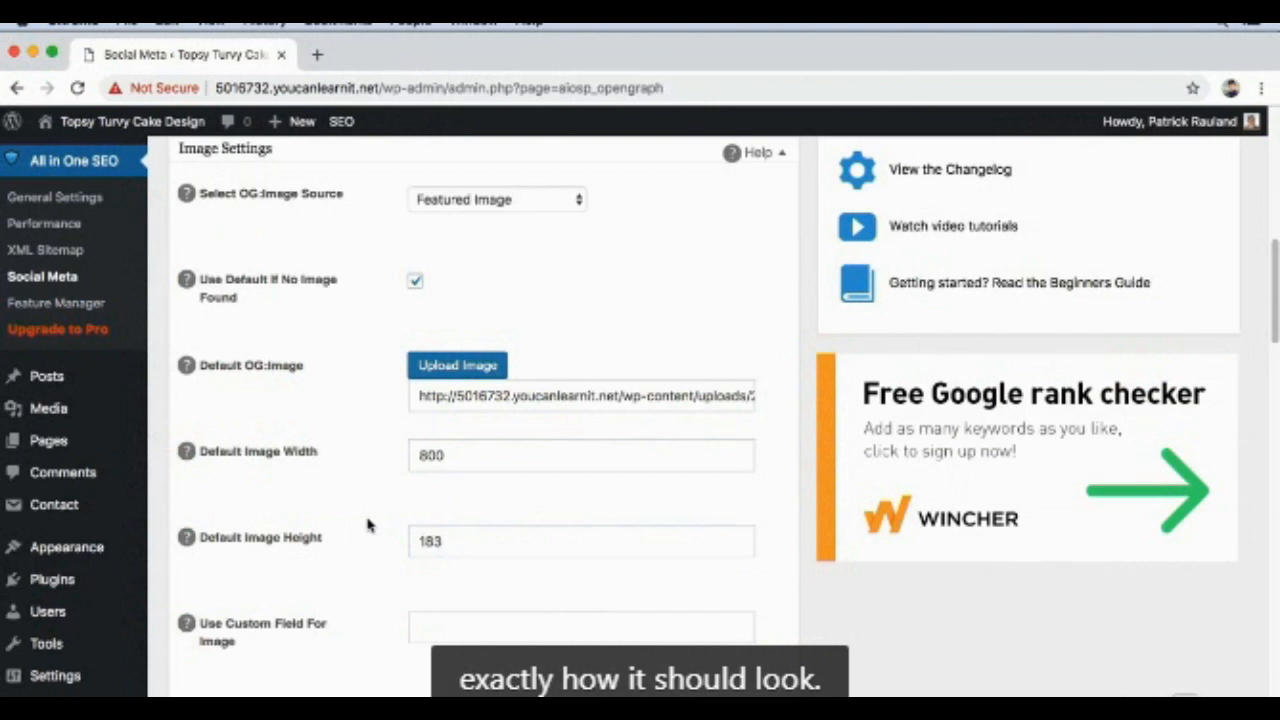
Step: Look over the Social Profile Links section and save the Social Meta options
scroll(369, 524, down, 5)
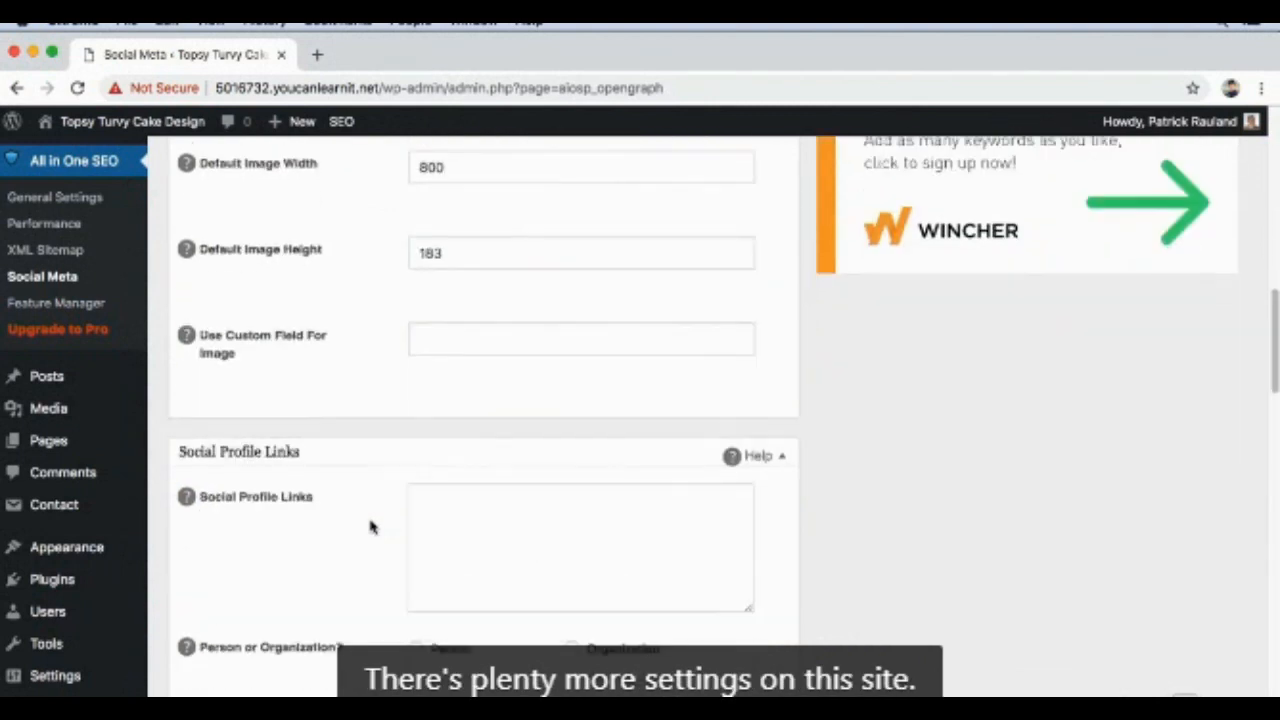
scroll(376, 528, down, 4)
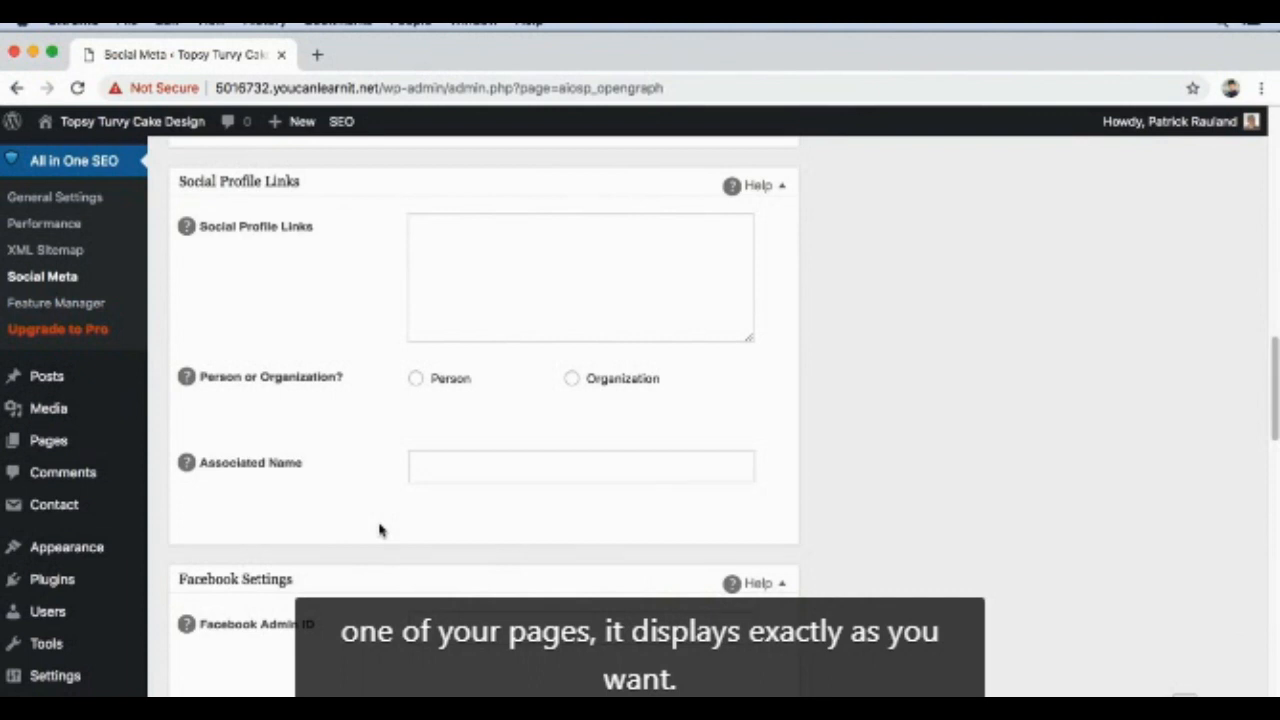
scroll(440, 540, up, 20)
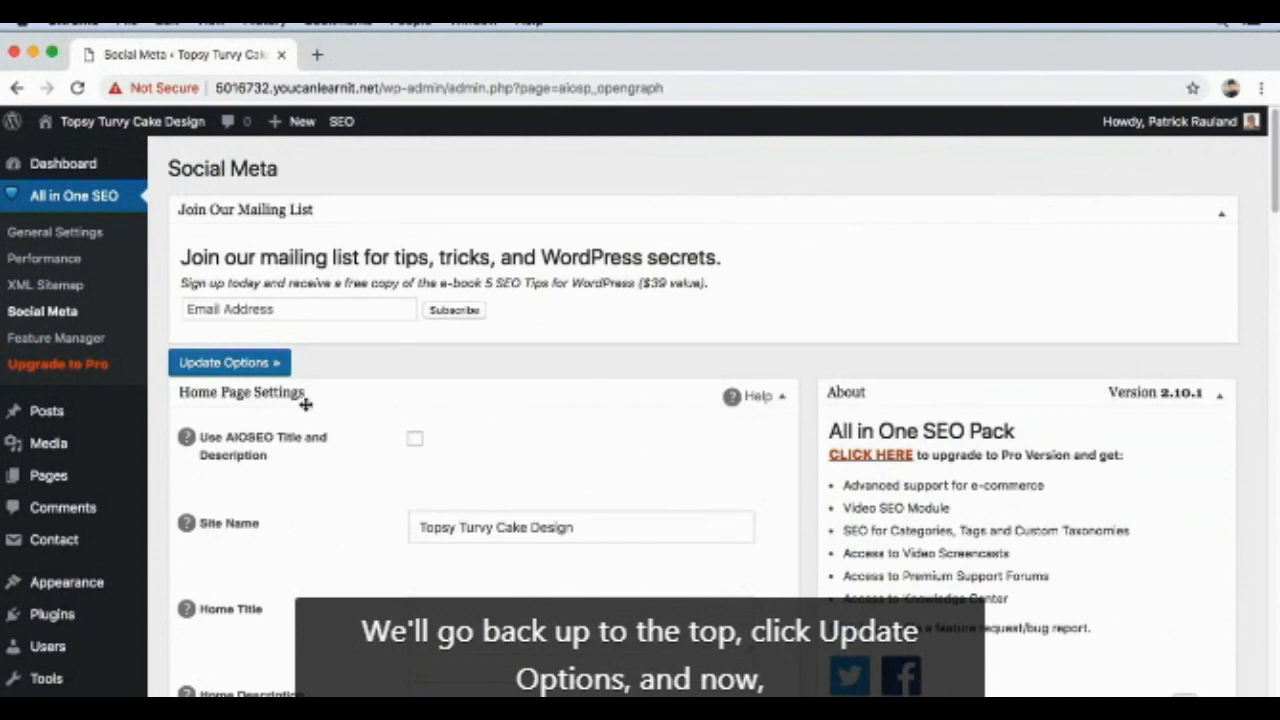
click(265, 368)
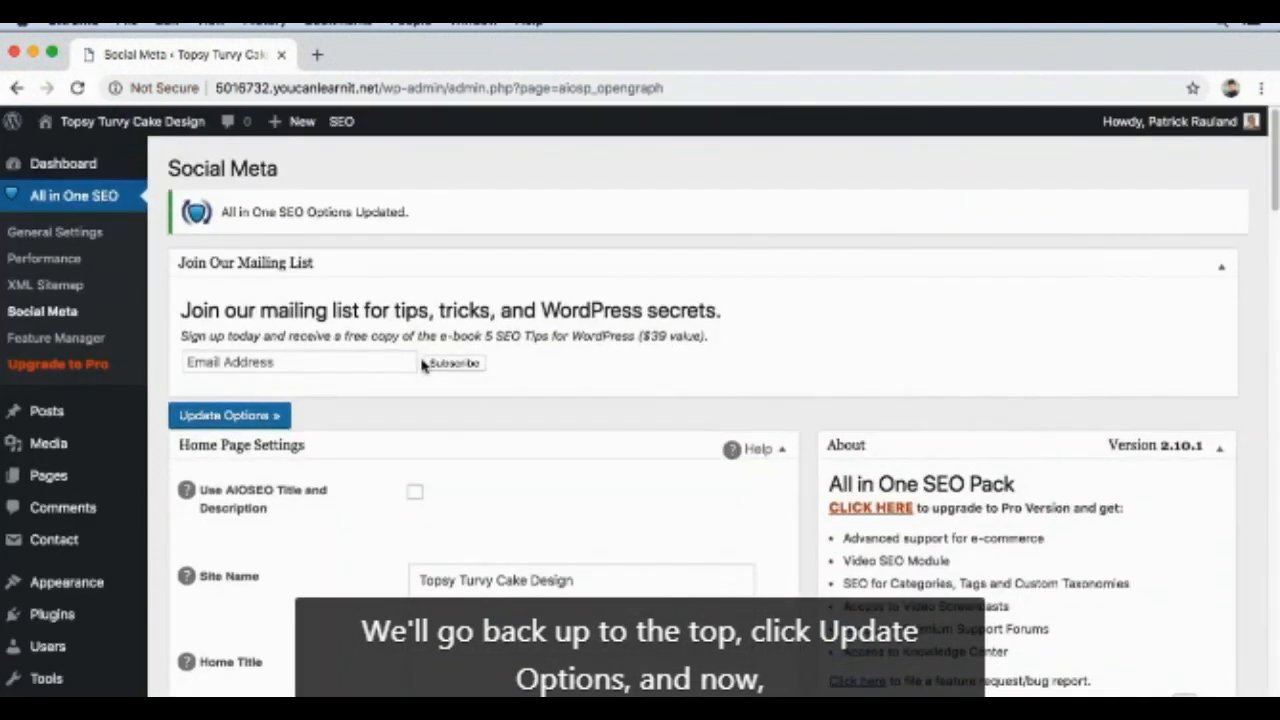